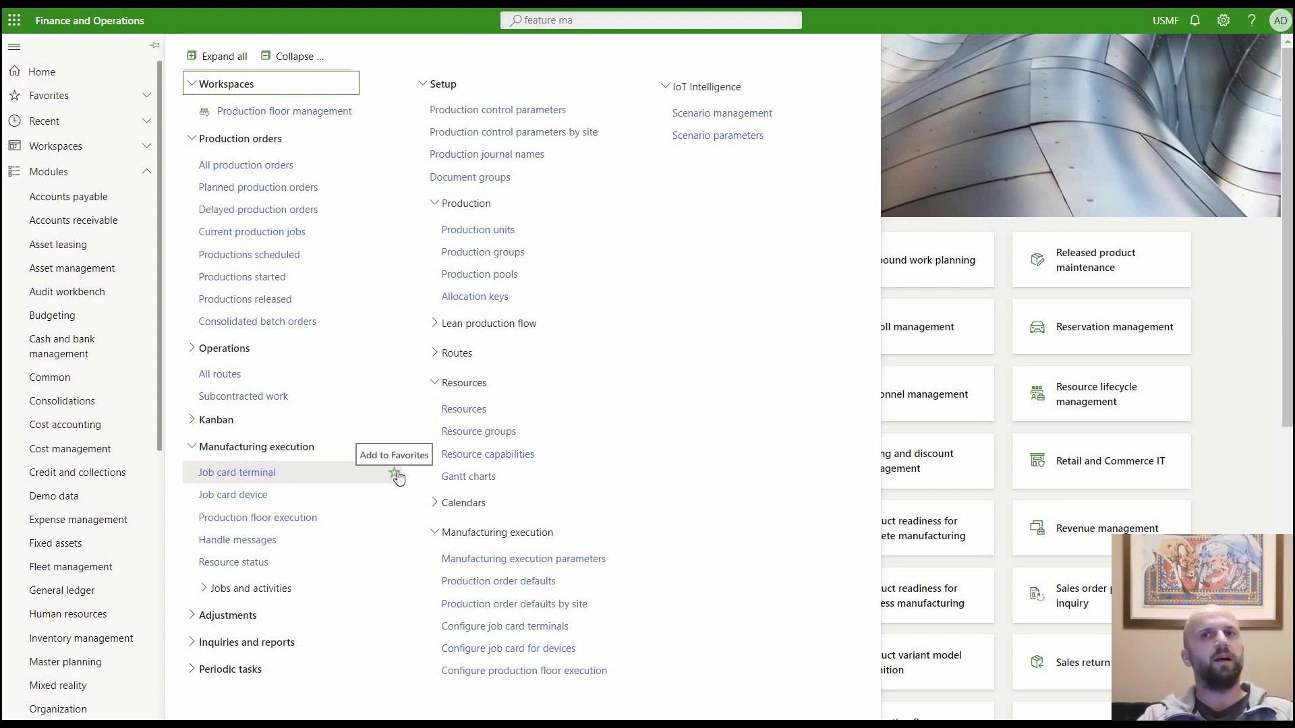
- Check the installed product version in the About information and close it
{"action": "left_click", "coordinate": [944, 196]}
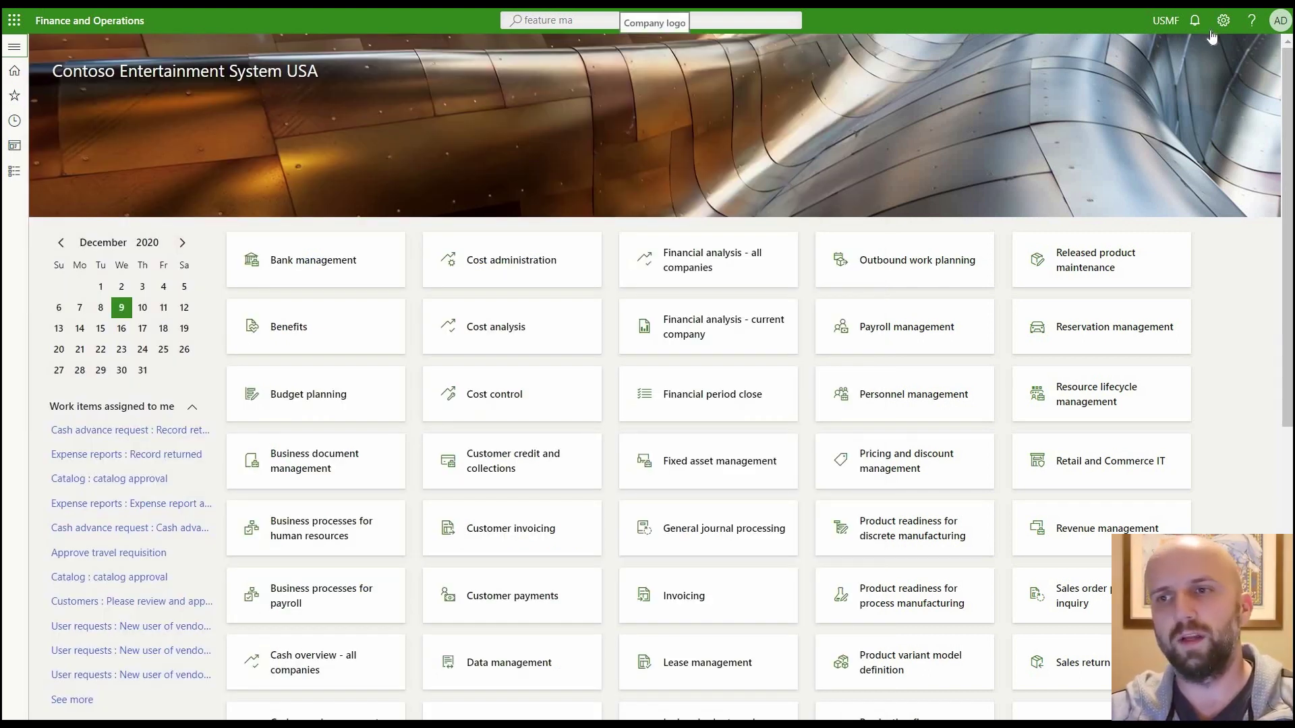
{"action": "left_click", "coordinate": [1251, 25]}
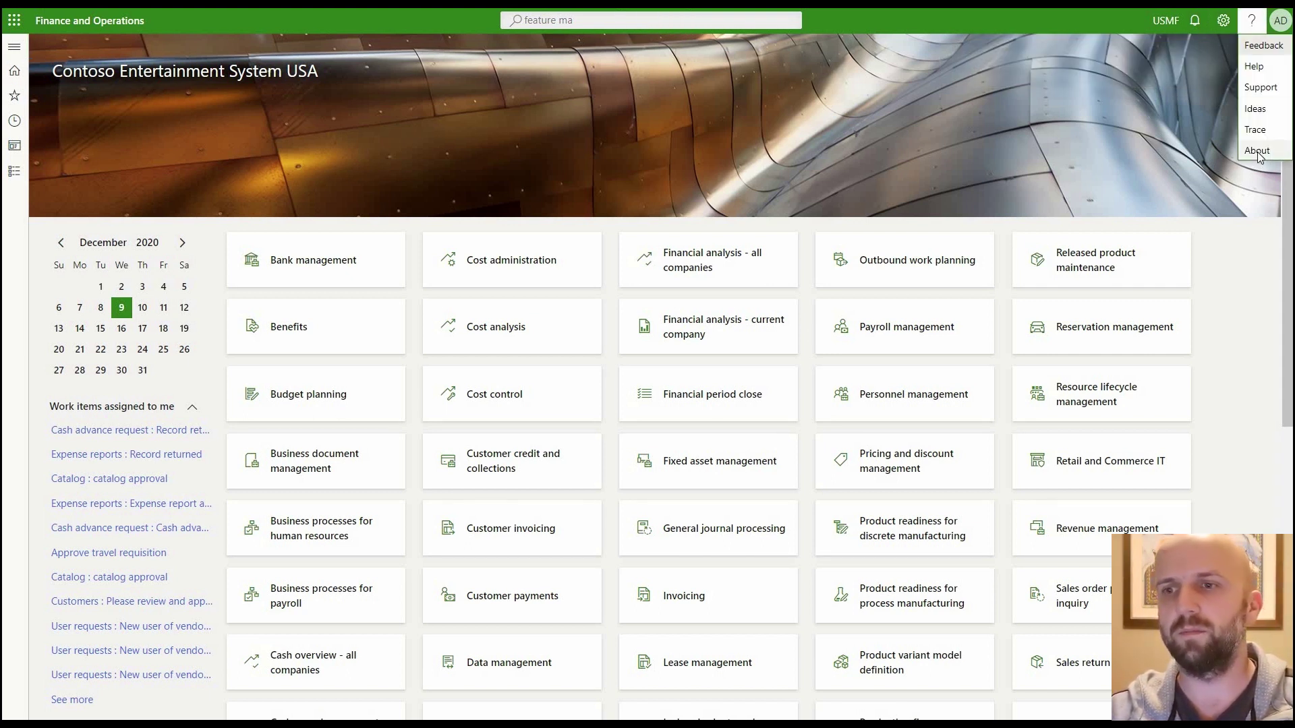
{"action": "left_click", "coordinate": [1186, 106]}
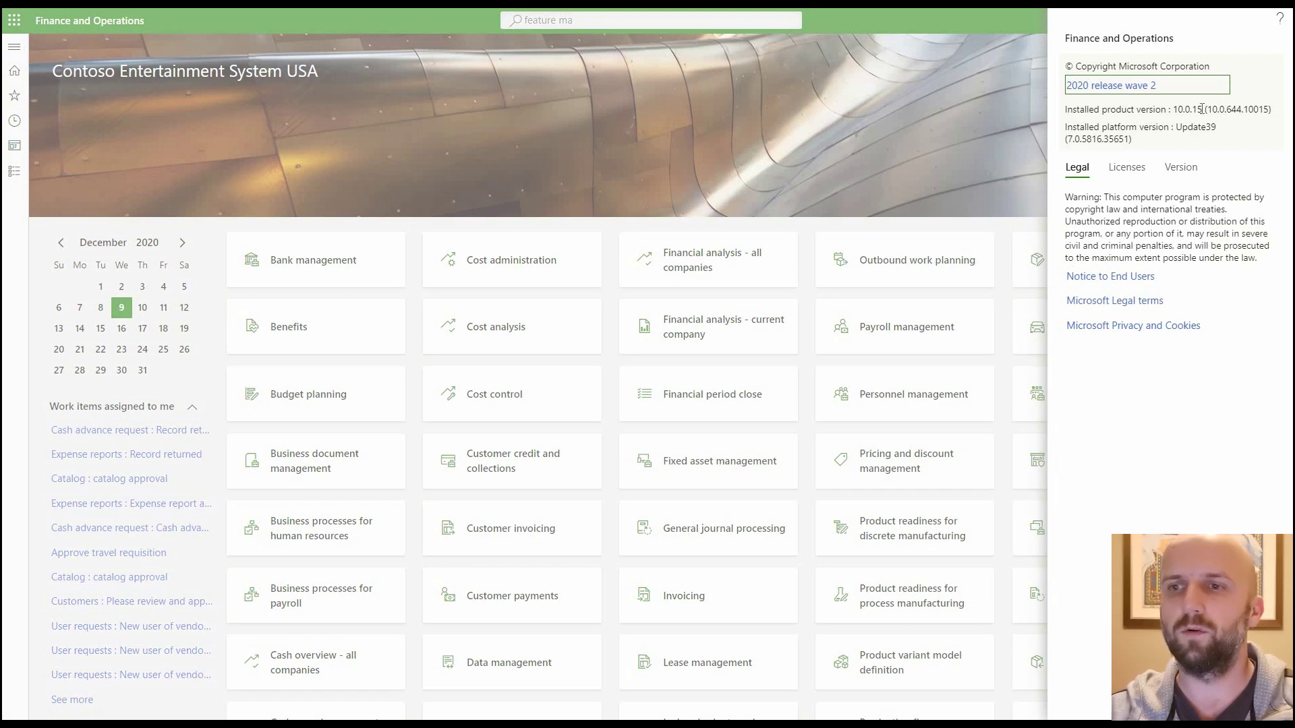
{"action": "left_click_drag", "start_coordinate": [1202, 108], "coordinate": [1172, 109]}
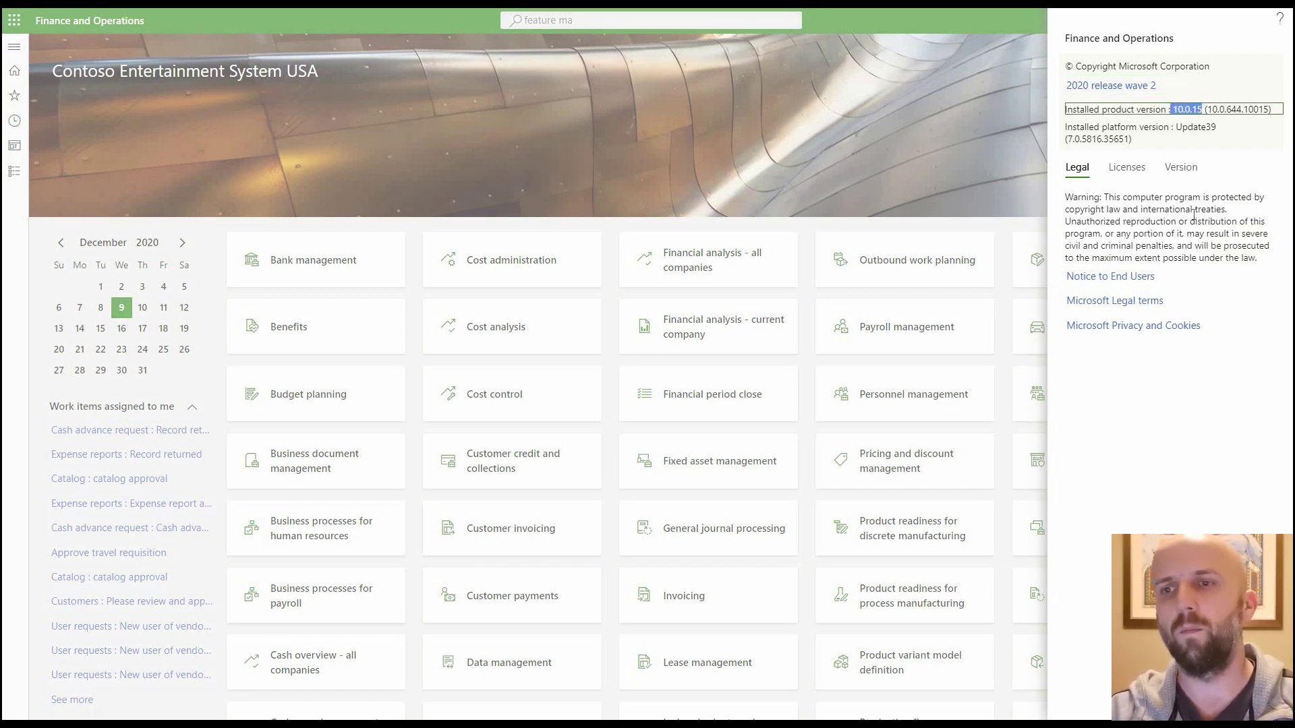
{"action": "left_click", "coordinate": [925, 179]}
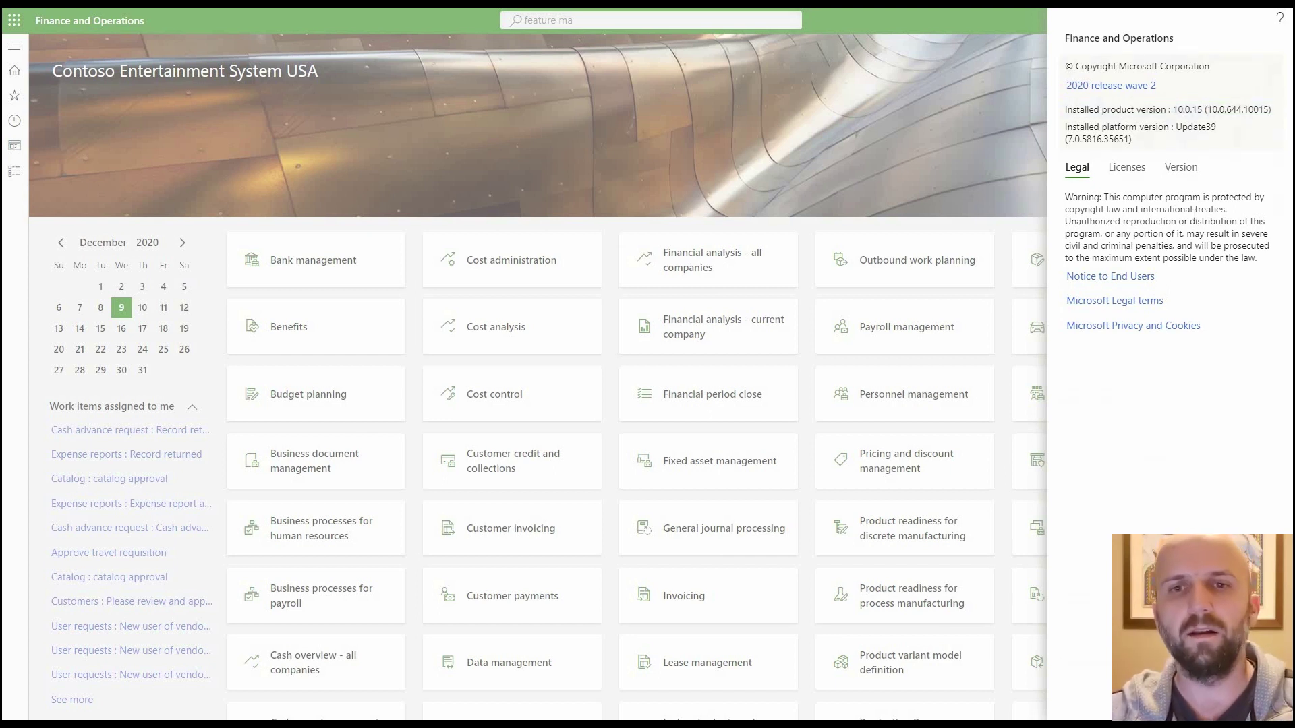
- Open Feature management through the page search and examine the (Preview) Production floor execution feature's details
{"action": "left_click", "coordinate": [611, 37]}
{"action": "left_click", "coordinate": [613, 20]}
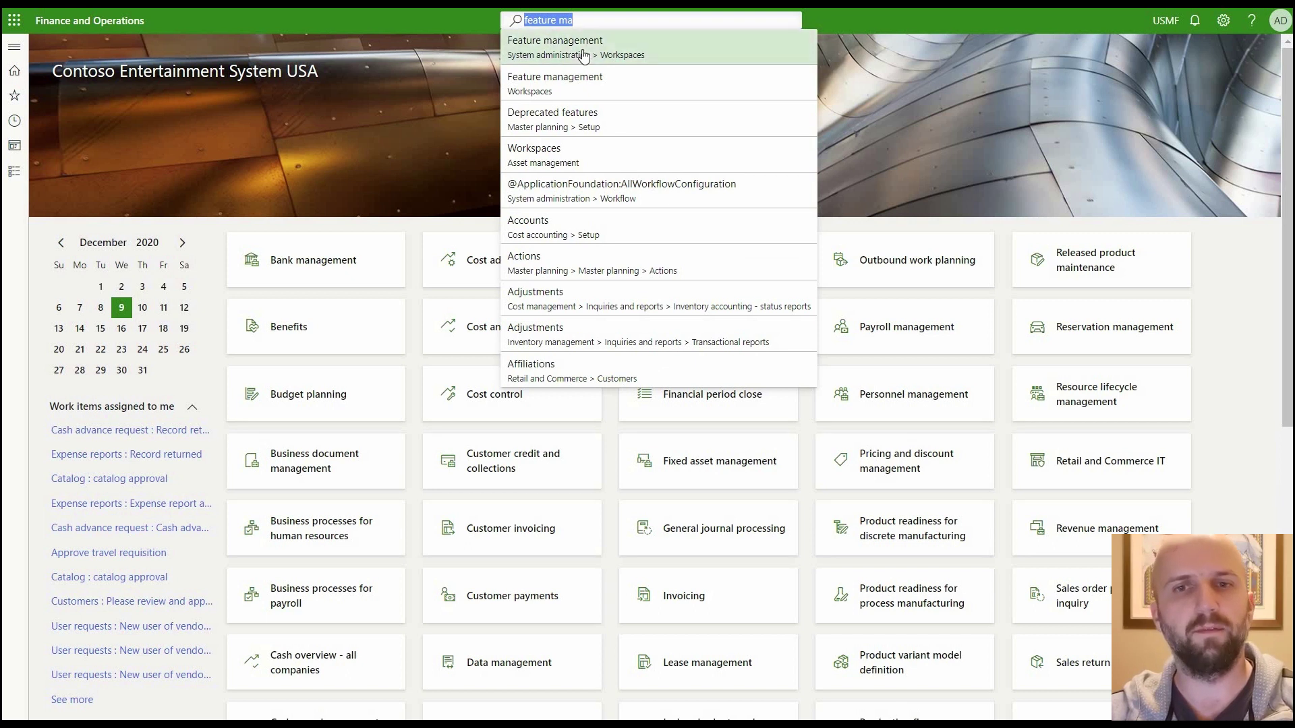
{"action": "left_click", "coordinate": [584, 56]}
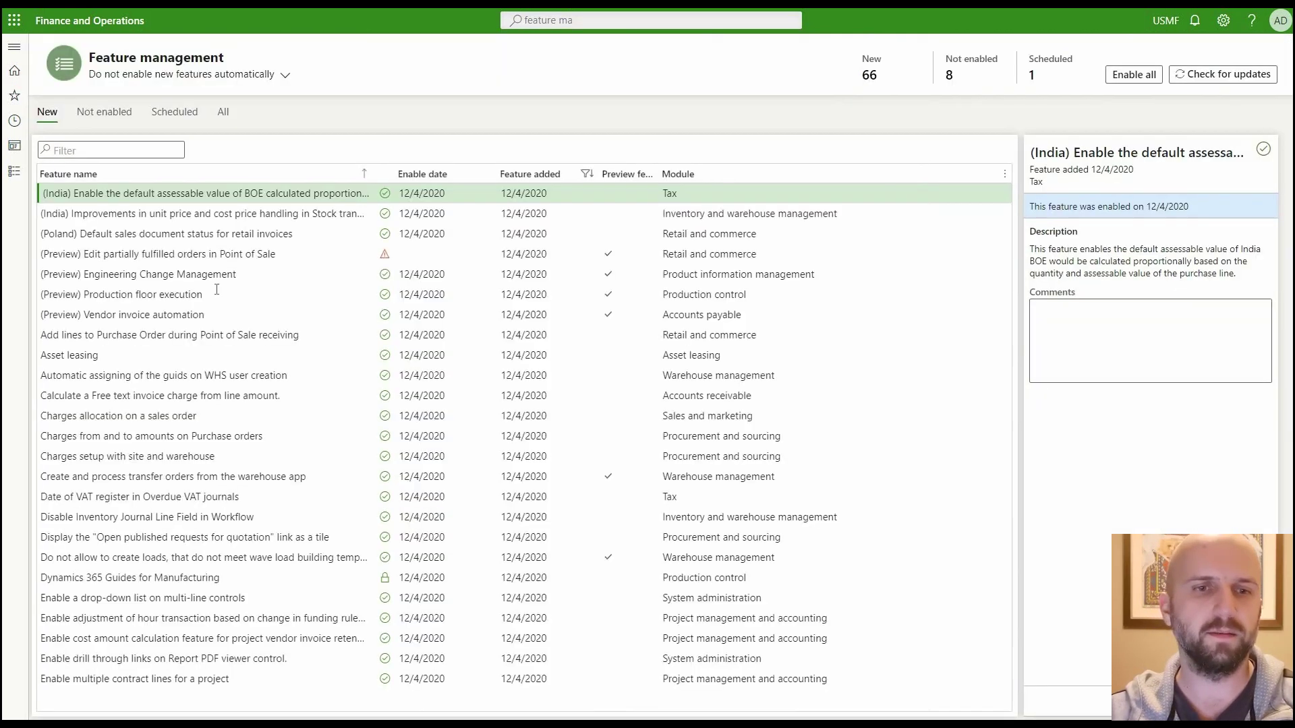
{"action": "left_click", "coordinate": [159, 301]}
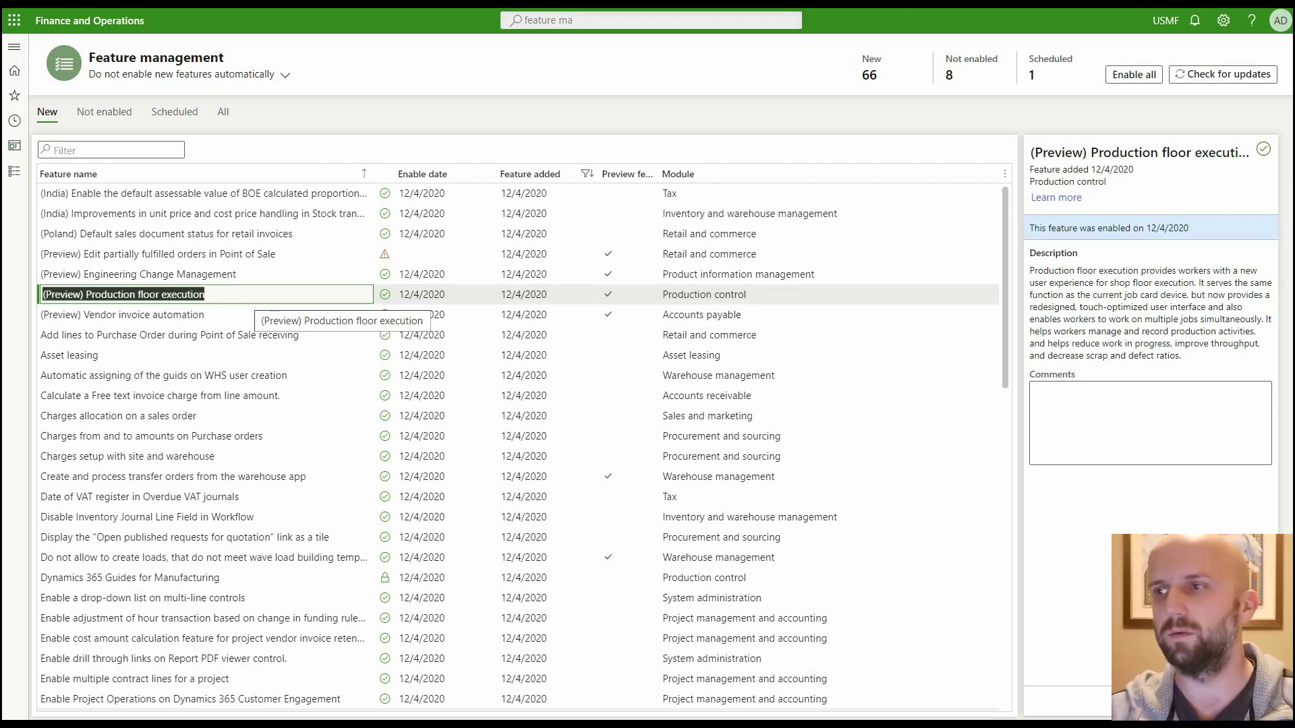
- Open the Configure production floor execution page and compare the general settings of the Floor and SFC configurations
{"action": "left_click", "coordinate": [14, 172]}
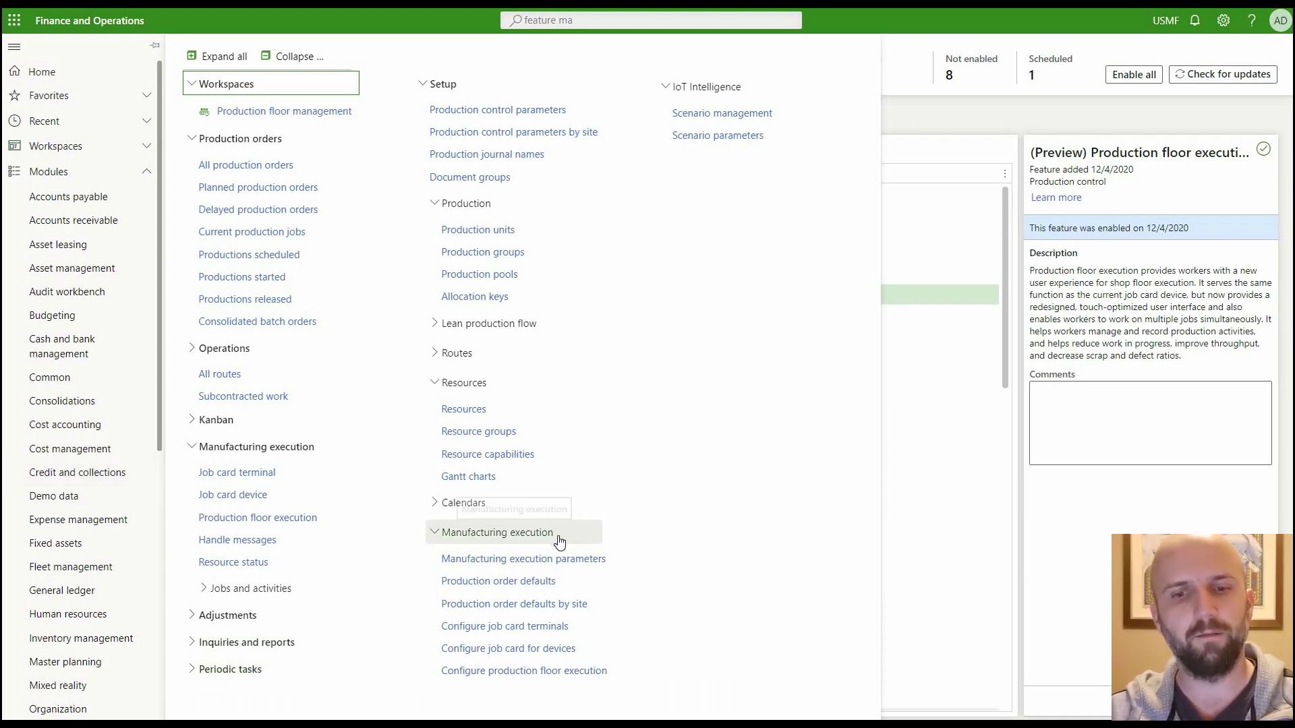
{"action": "left_click", "coordinate": [556, 671]}
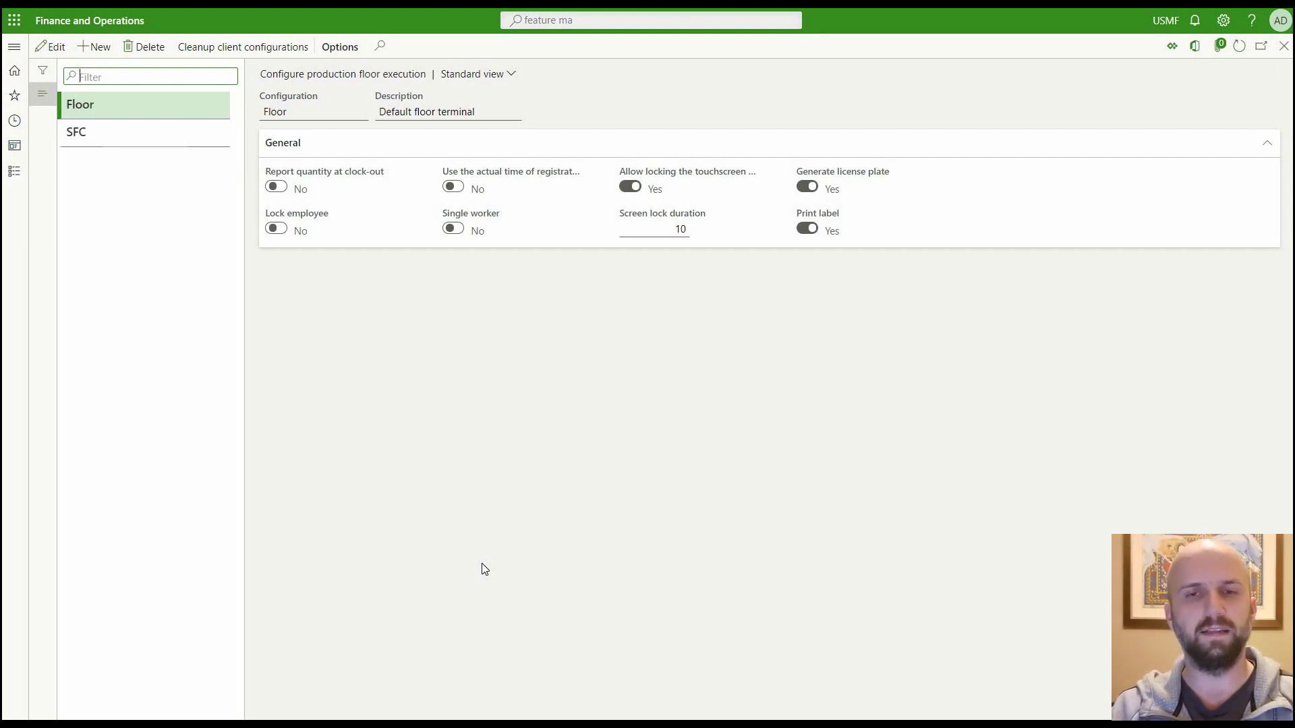
{"action": "left_click", "coordinate": [151, 130]}
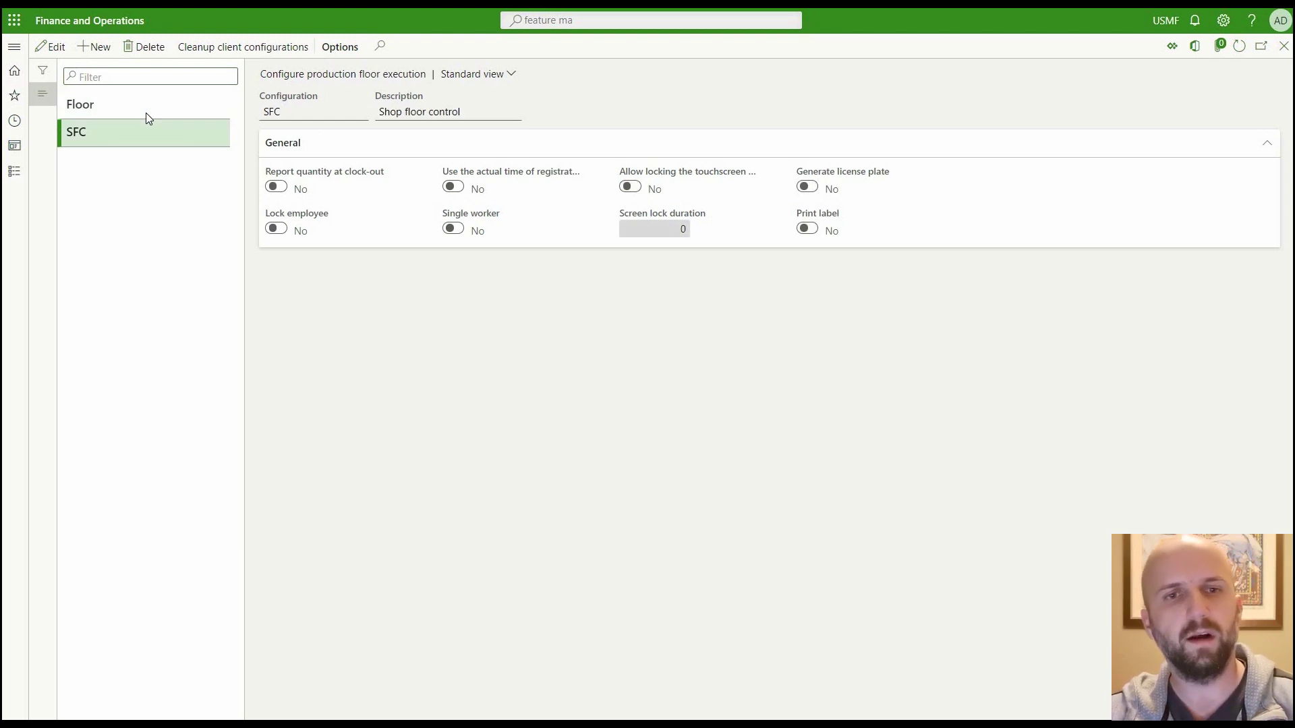
{"action": "left_click", "coordinate": [149, 119]}
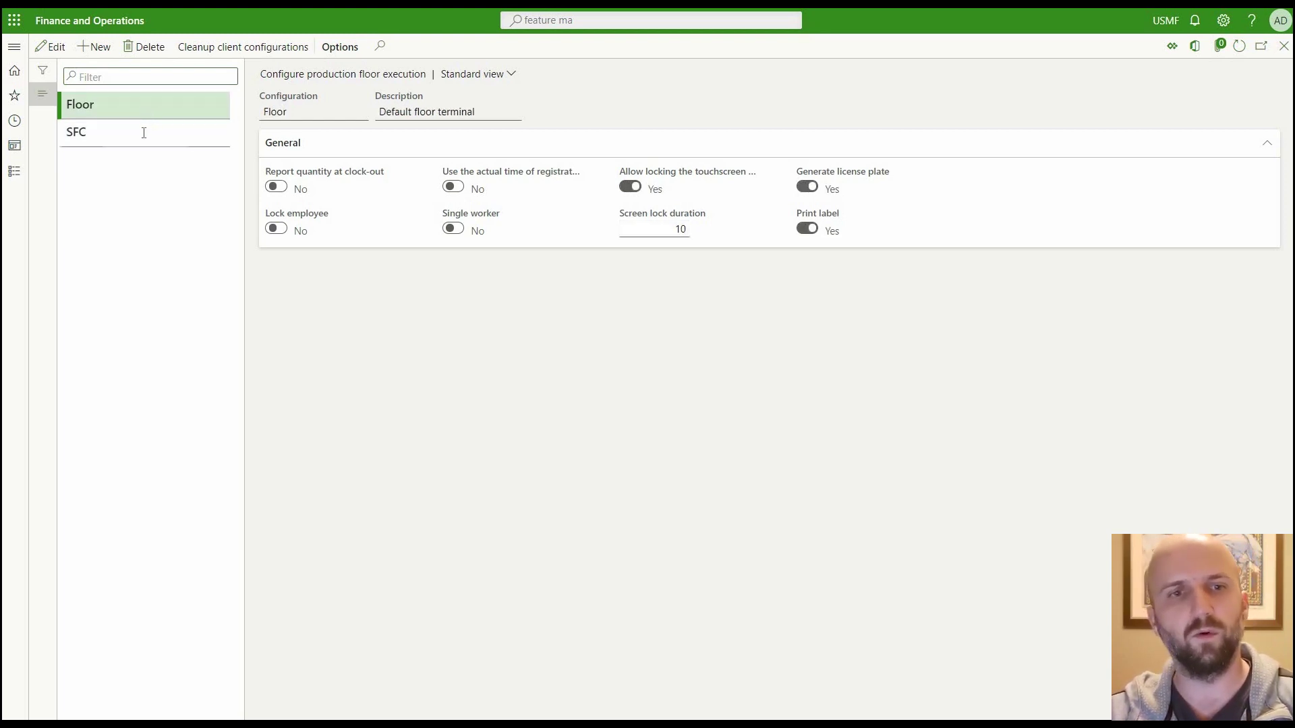
{"action": "left_click", "coordinate": [143, 133]}
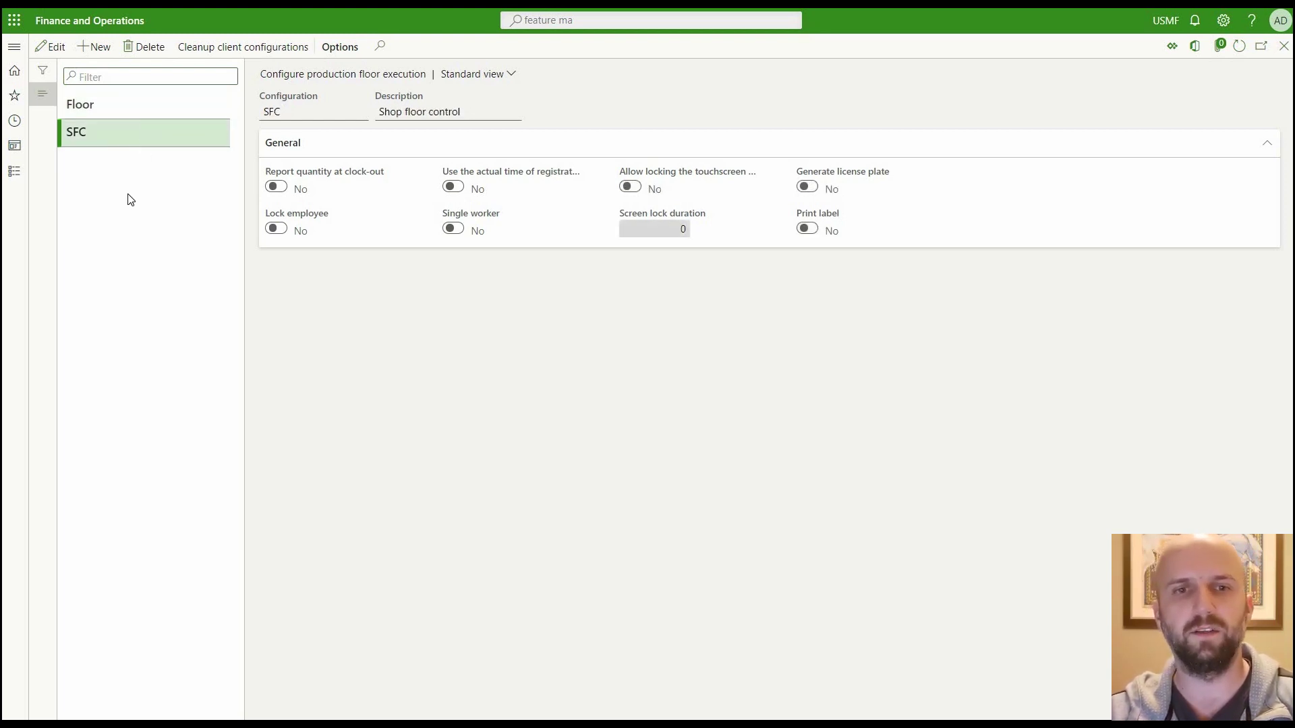
- Open Production floor execution, review its device configuration with the Floor setup and the resource group choices, and leave without changing them
{"action": "left_click", "coordinate": [14, 45]}
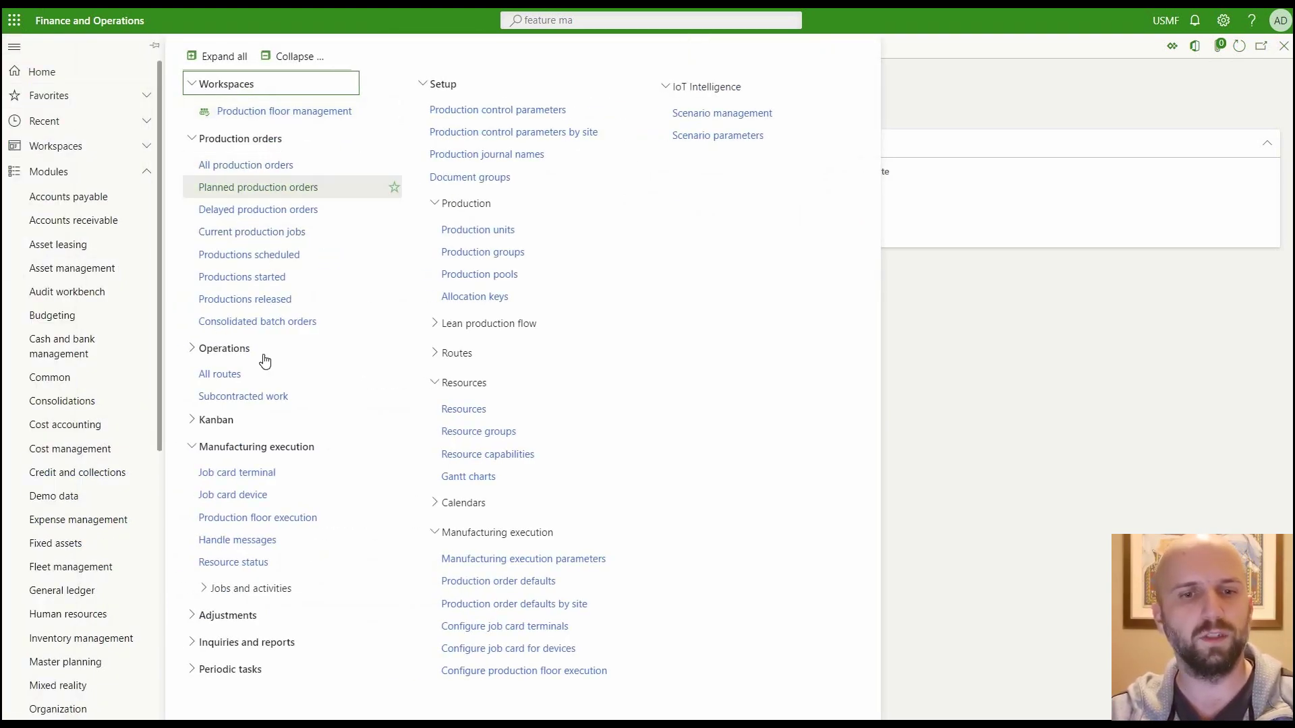
{"action": "left_click", "coordinate": [276, 525]}
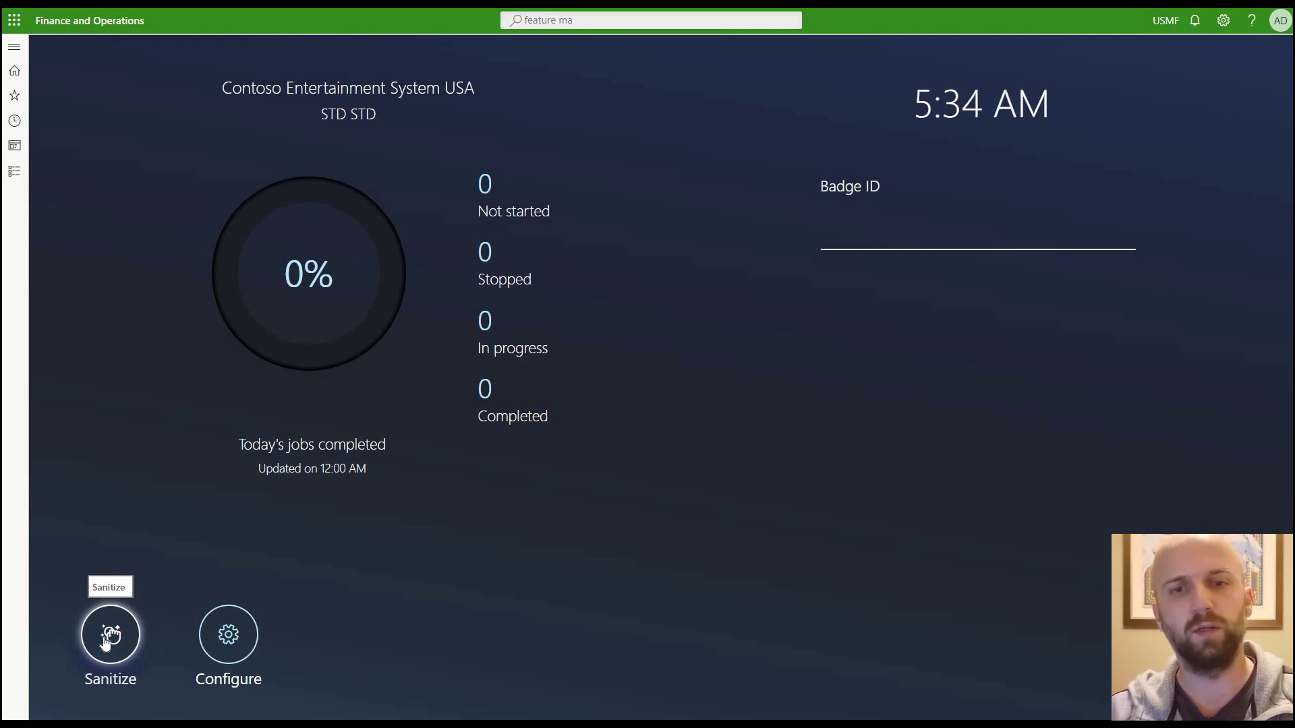
{"action": "left_click", "coordinate": [229, 641]}
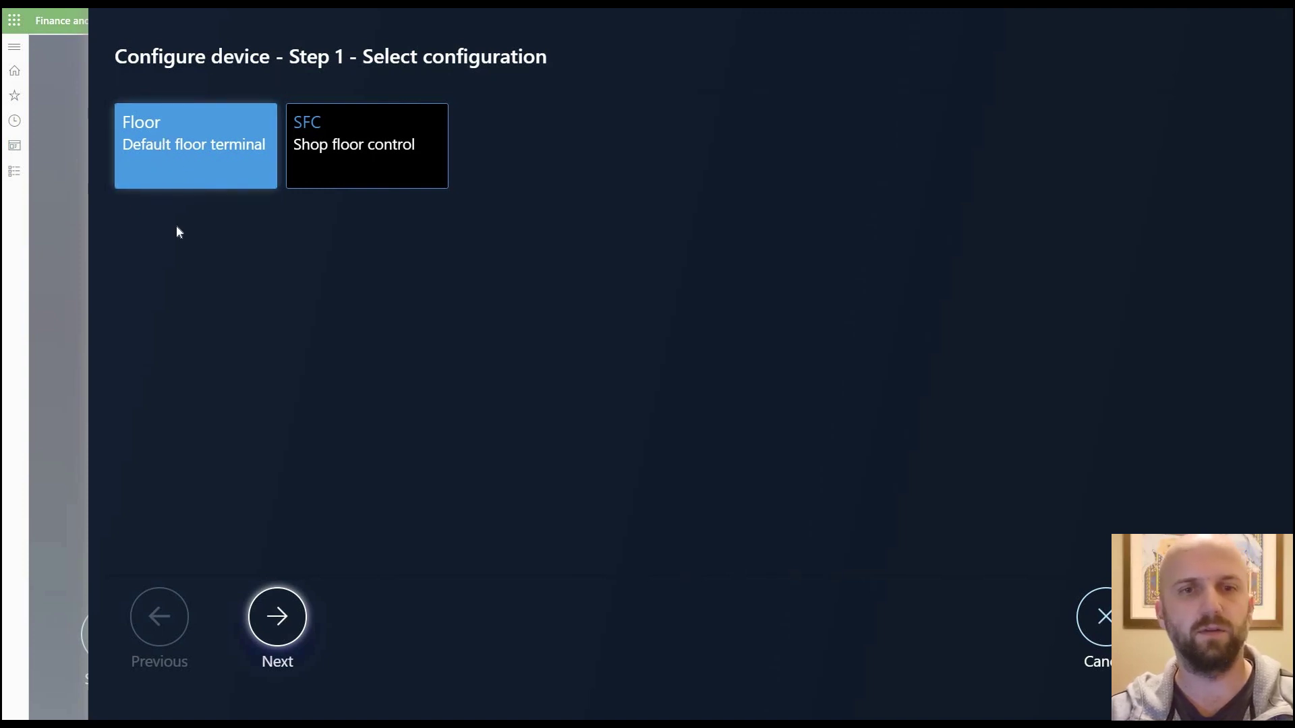
{"action": "left_click", "coordinate": [275, 634]}
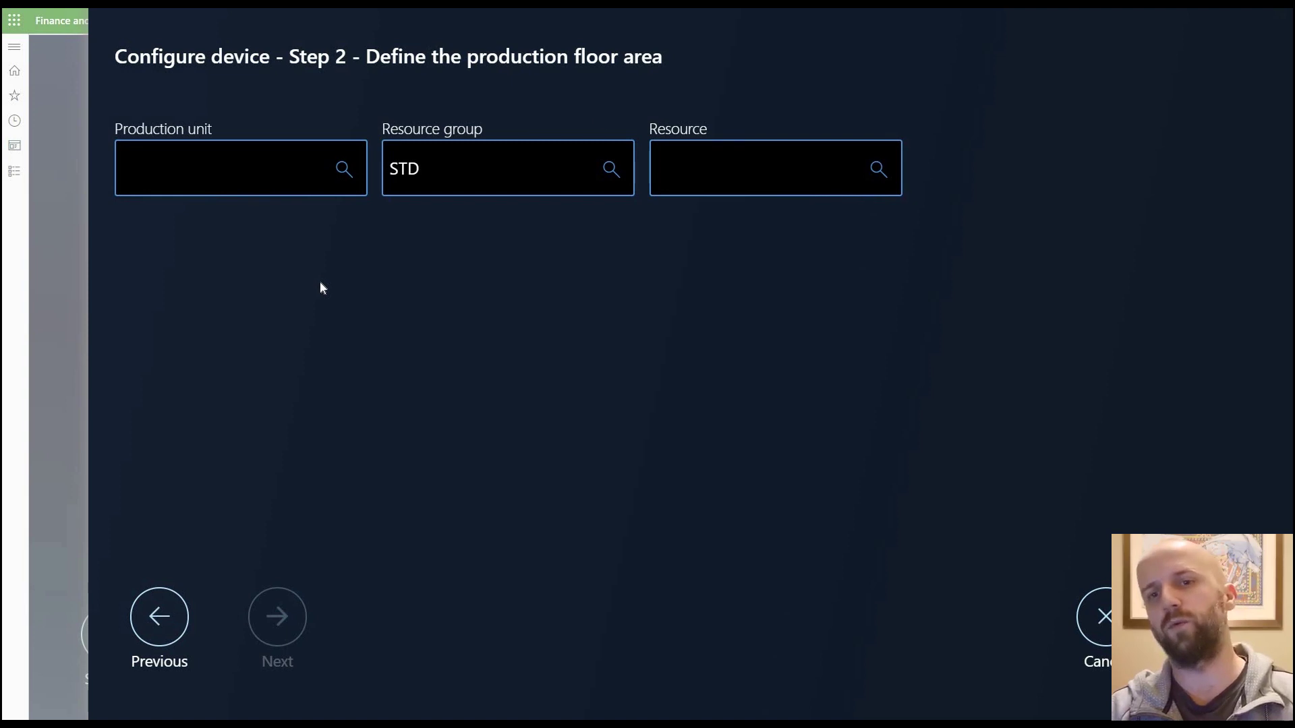
{"action": "left_click", "coordinate": [610, 170]}
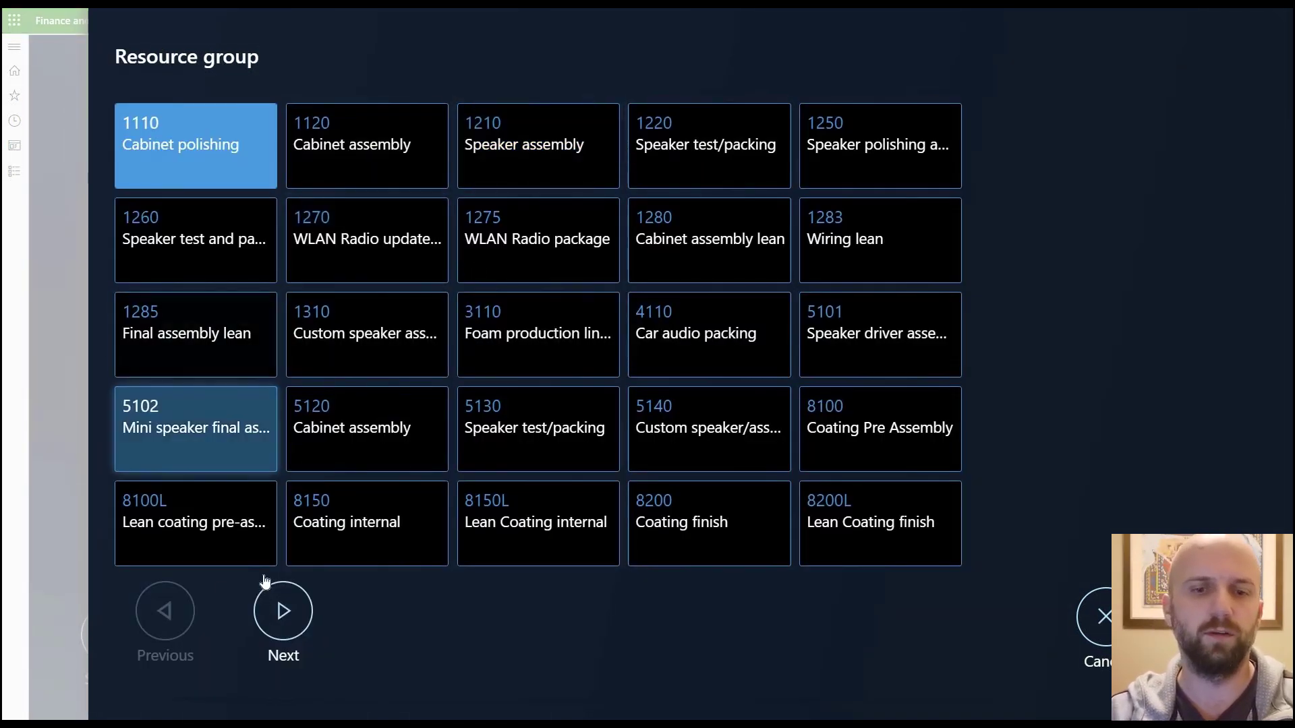
{"action": "left_click", "coordinate": [520, 91]}
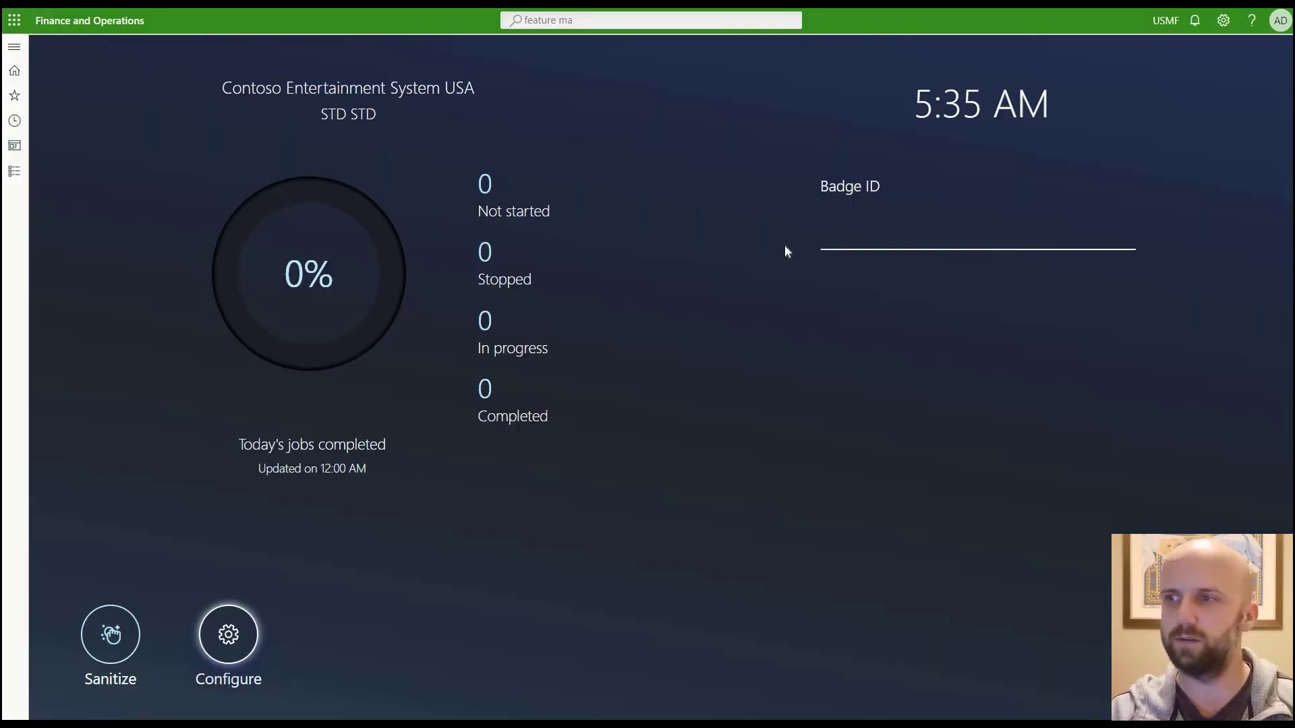
- Sign in to the production floor with the worker's badge ID and select the Dispensed material is curing job
{"action": "key", "text": "Tab"}
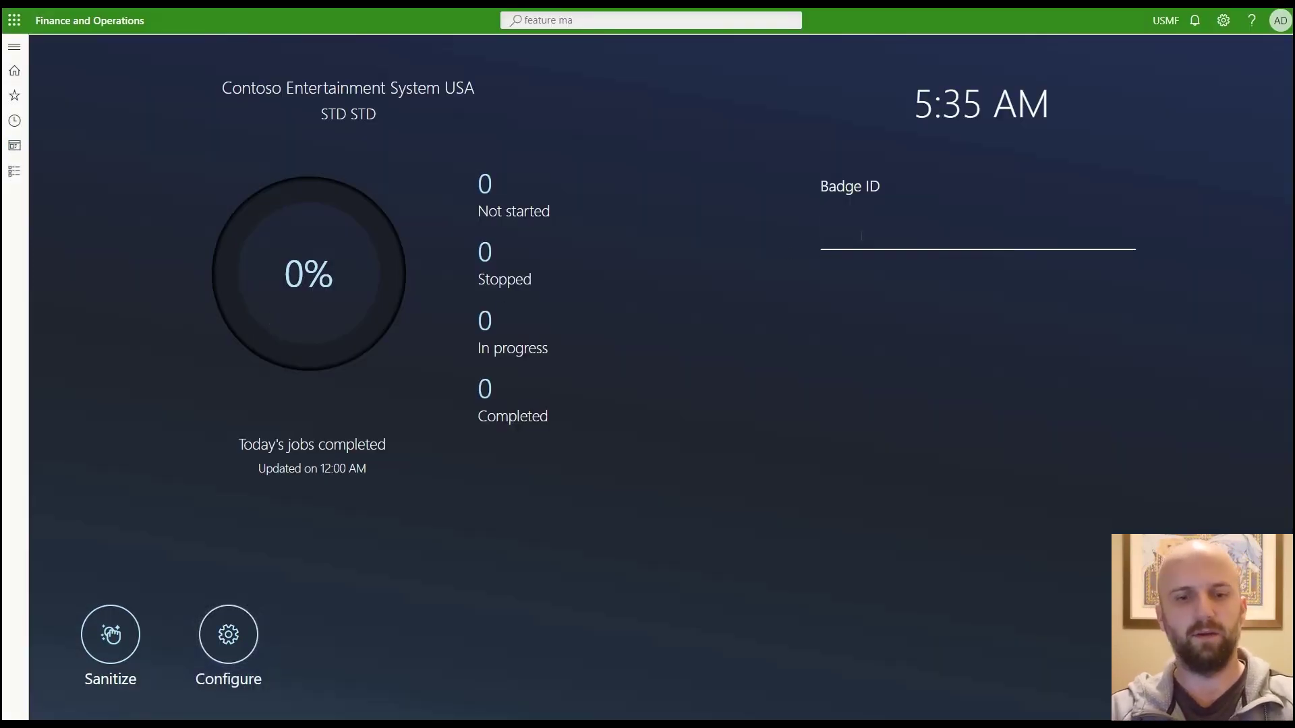
{"action": "type", "text": "123"}
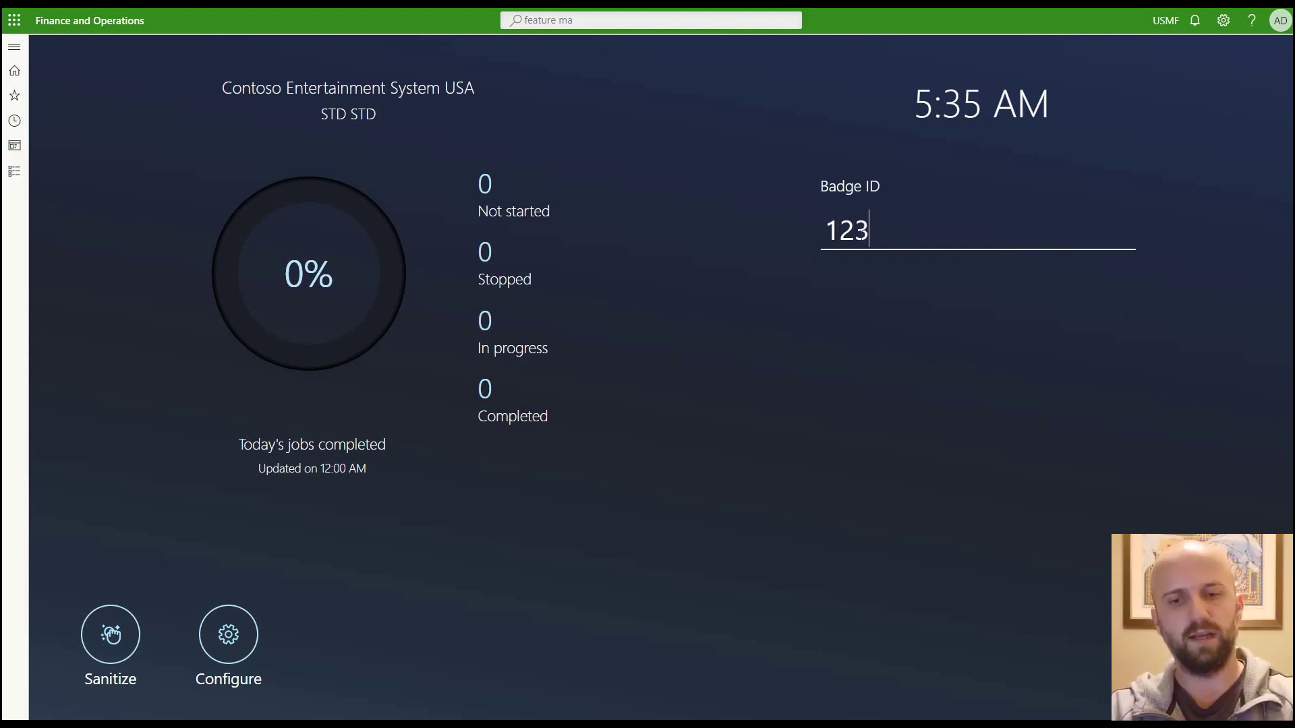
{"action": "type", "text": "45"}
{"action": "key", "text": "Return"}
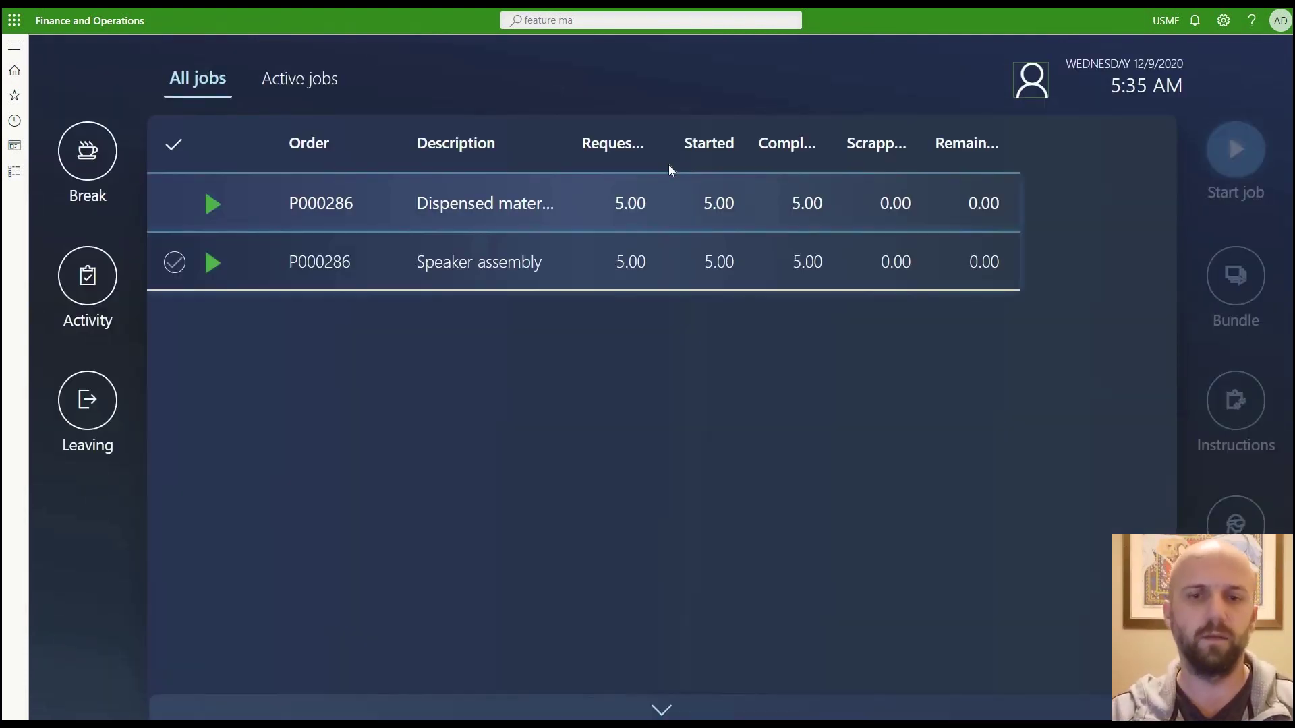
{"action": "left_click", "coordinate": [174, 203]}
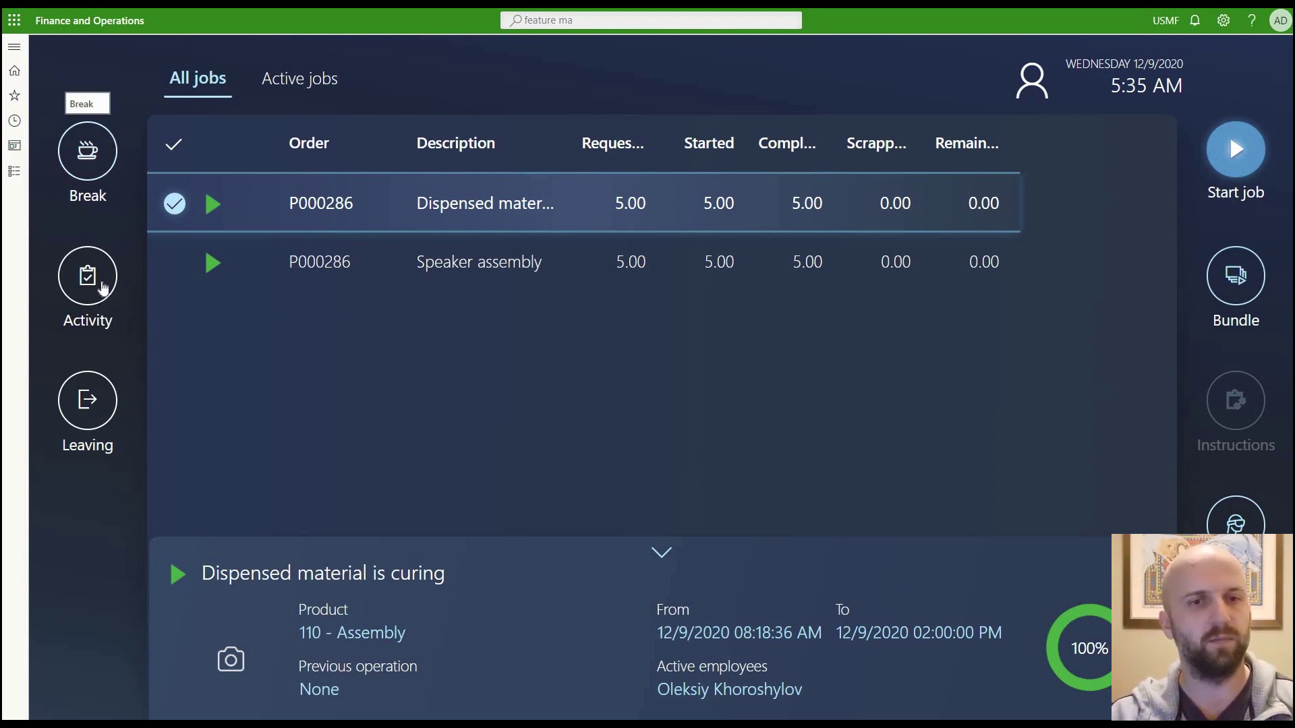
- Register a break for the worker, and stop it after signing back in with the badge ID
{"action": "left_click", "coordinate": [88, 149]}
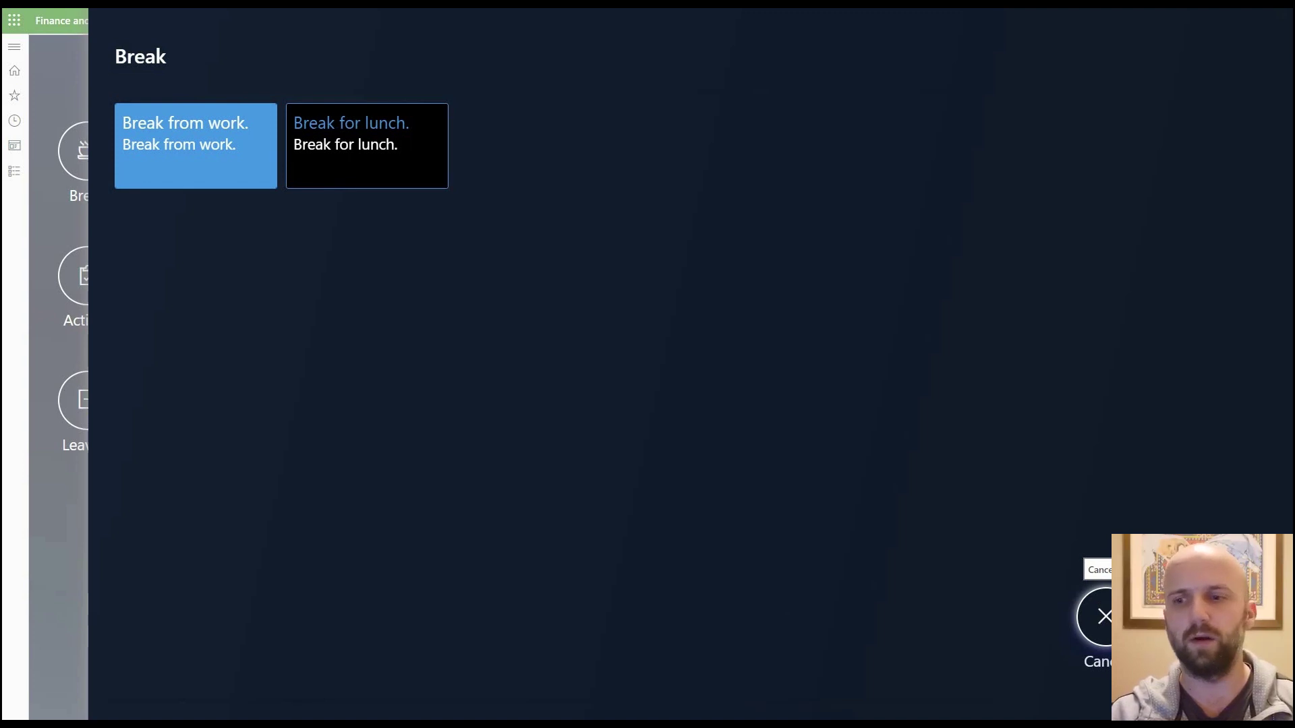
{"action": "left_click", "coordinate": [1096, 617]}
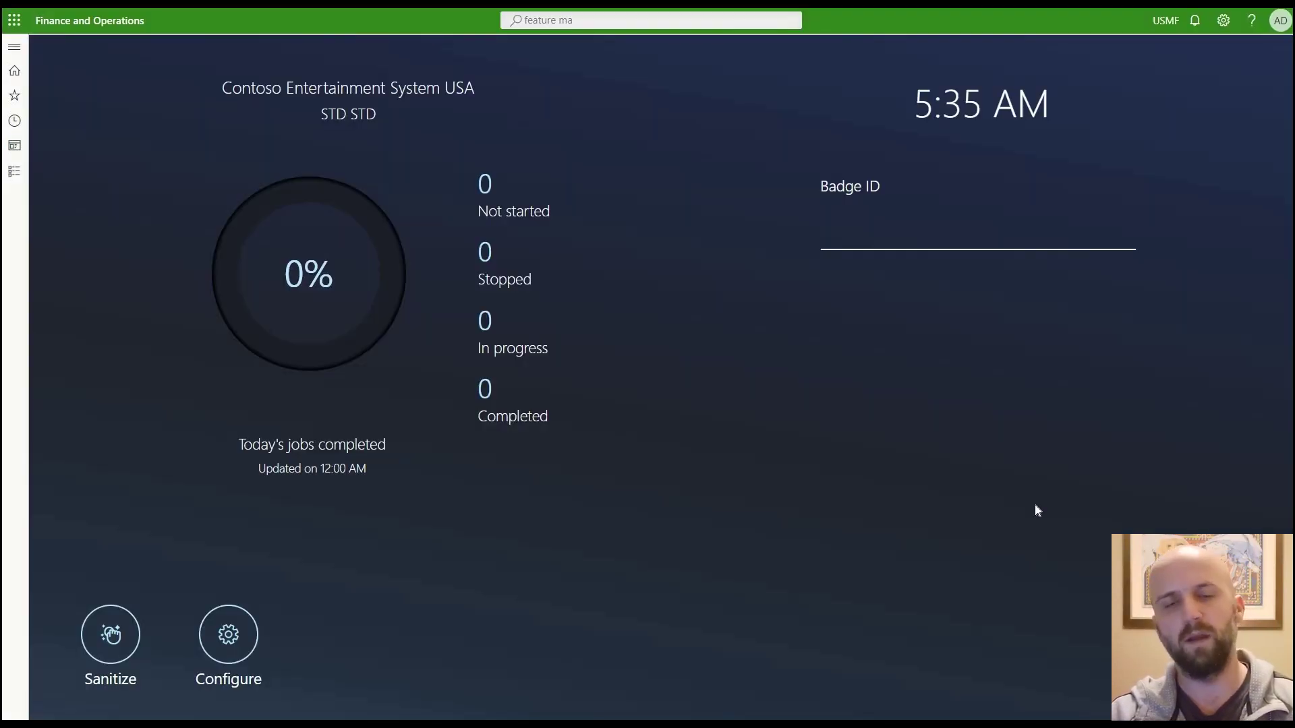
{"action": "type", "text": "12345"}
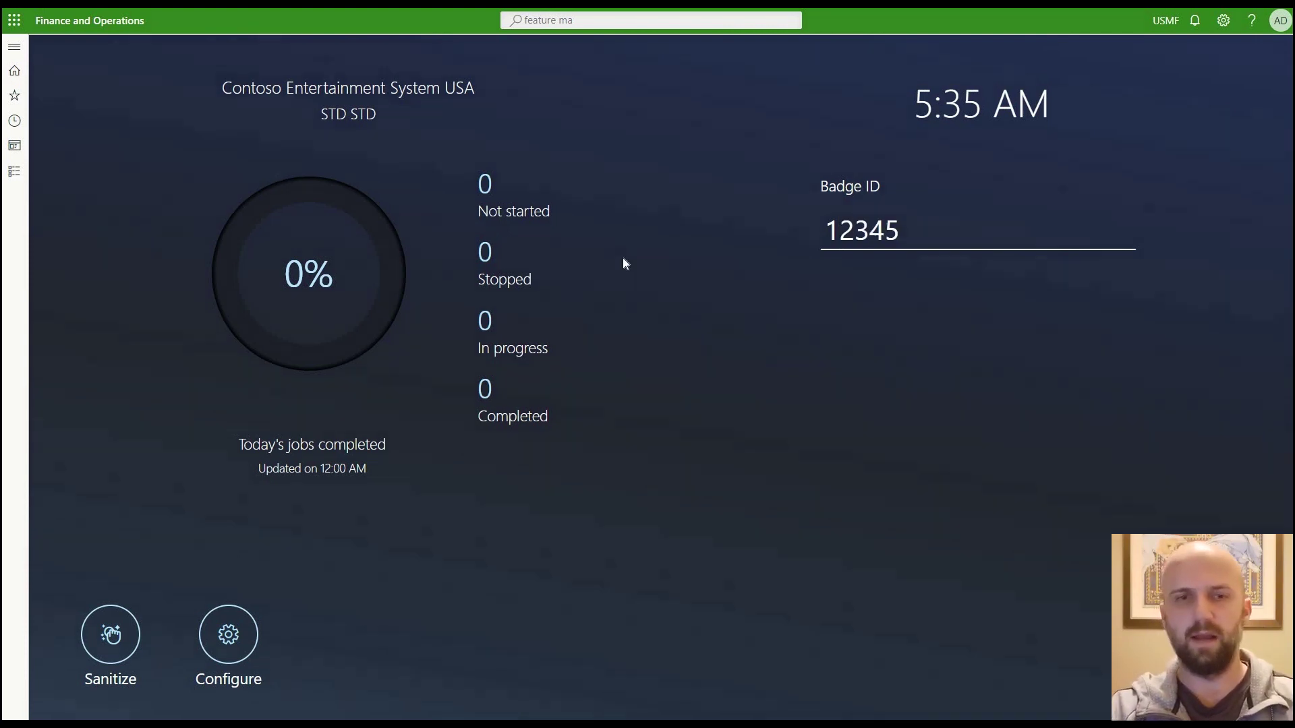
{"action": "key", "text": "Return"}
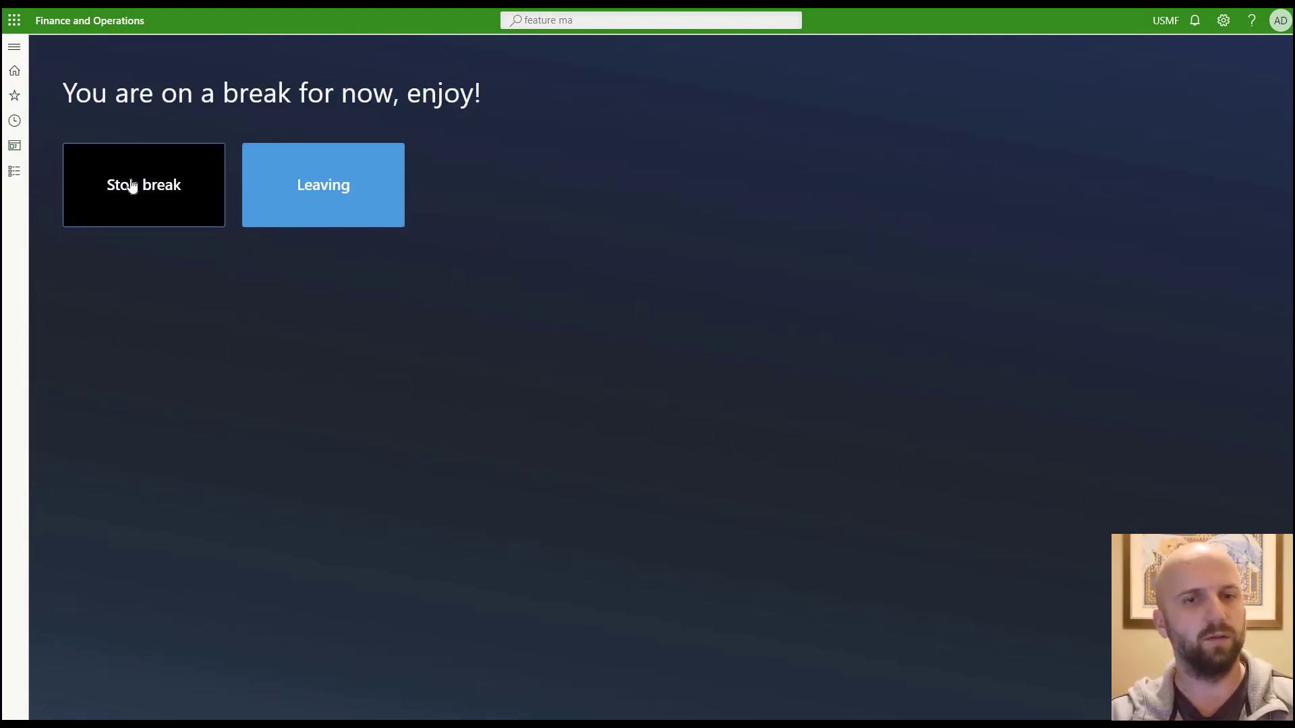
{"action": "left_click", "coordinate": [132, 186]}
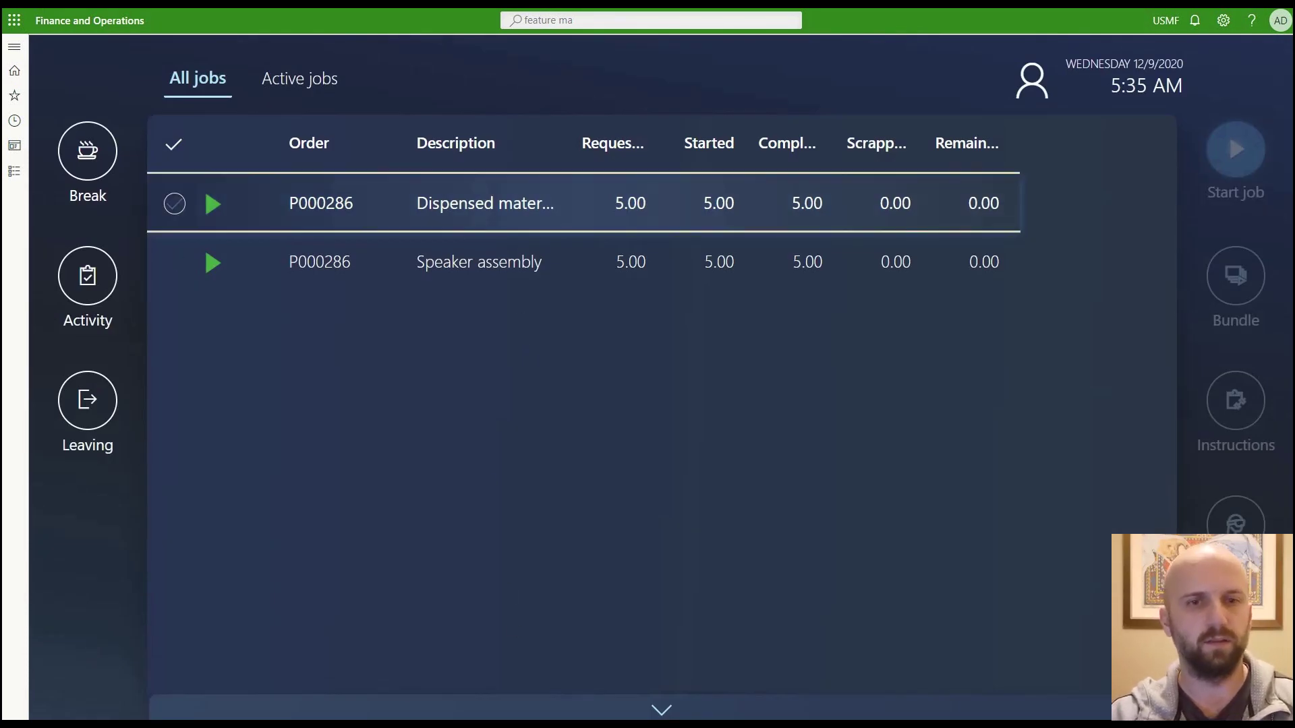
- Select the Dispensed material is curing job and review the indirect activity and leaving options without choosing any
{"action": "left_click", "coordinate": [171, 205]}
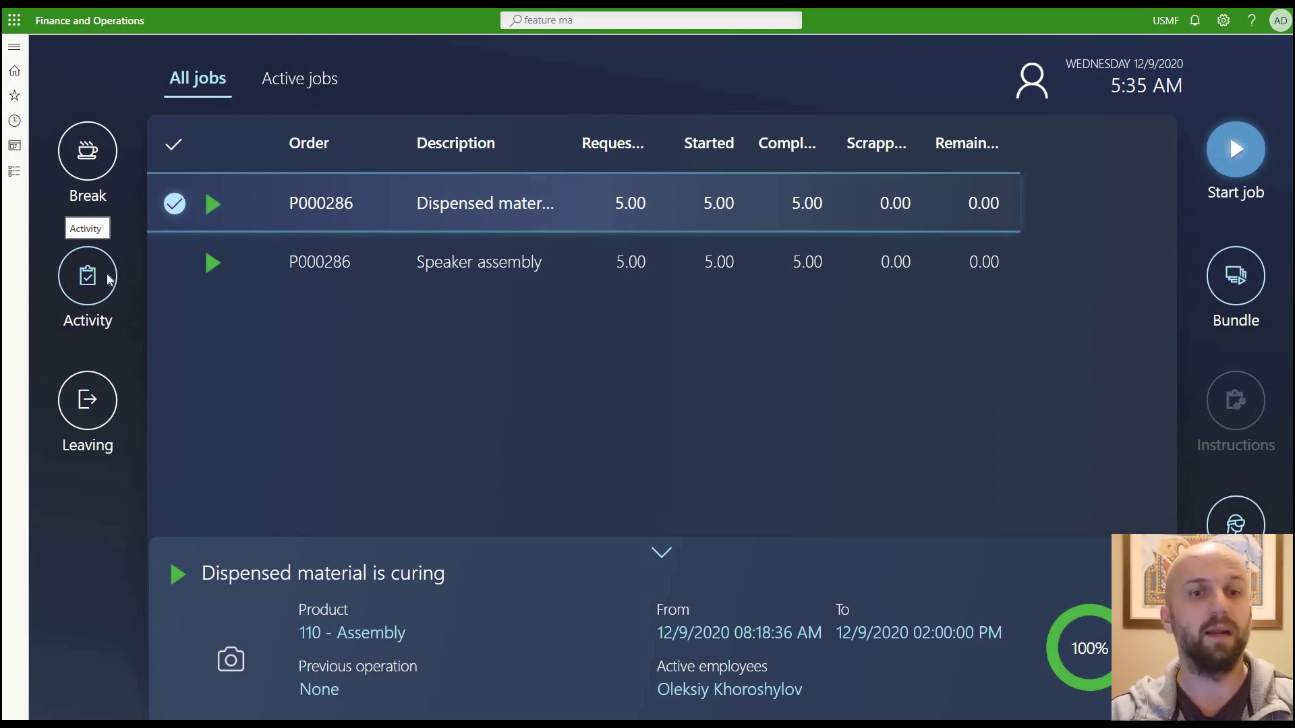
{"action": "left_click", "coordinate": [88, 275]}
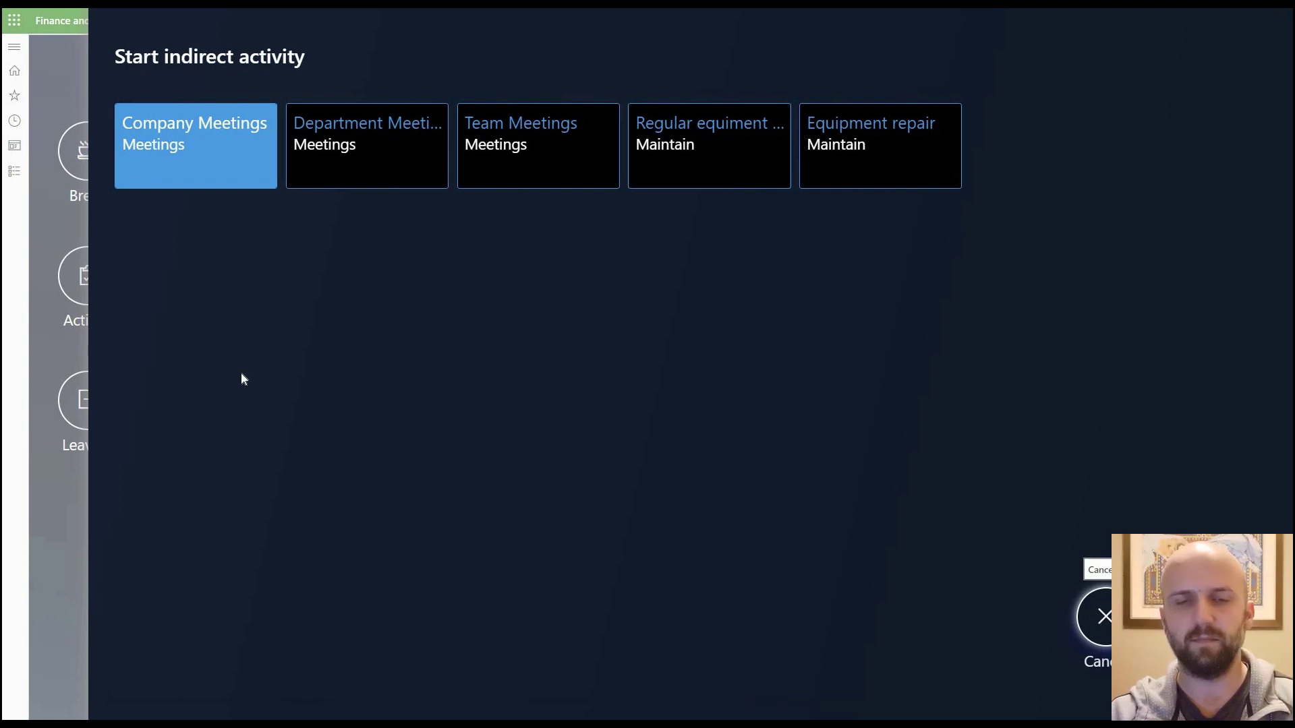
{"action": "key", "text": "Escape"}
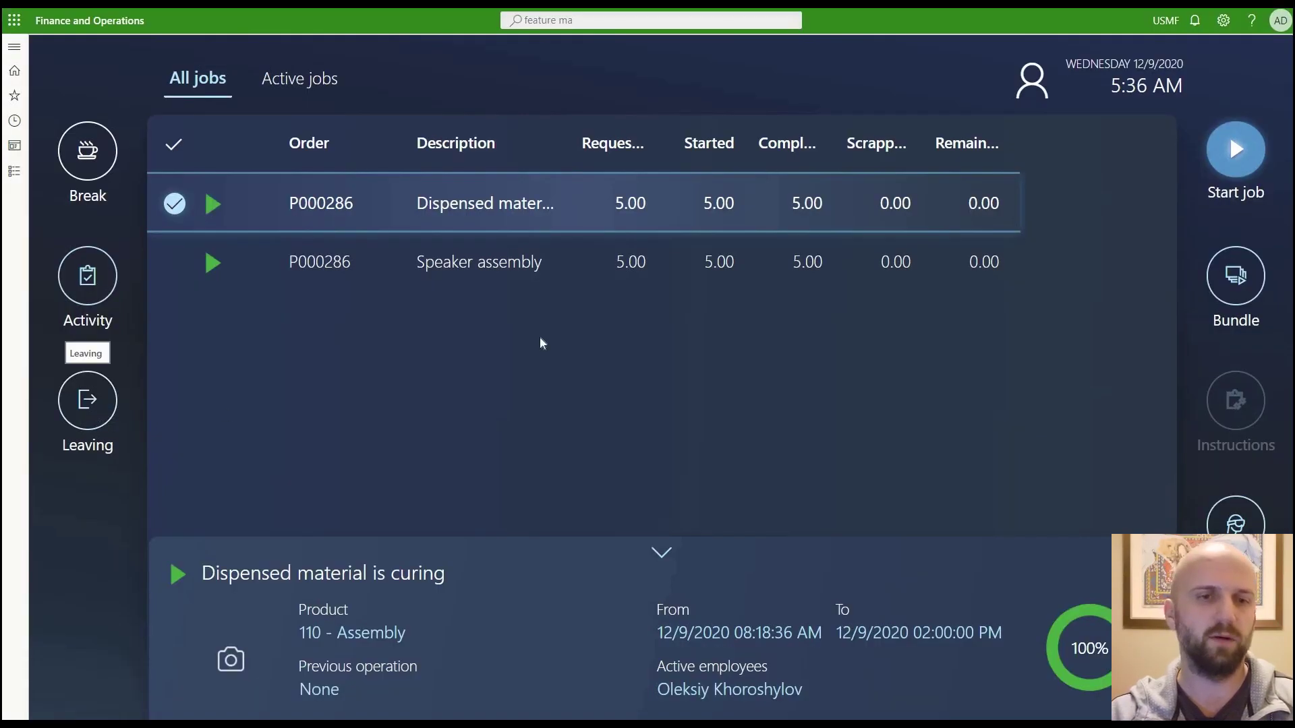
{"action": "left_click", "coordinate": [88, 400]}
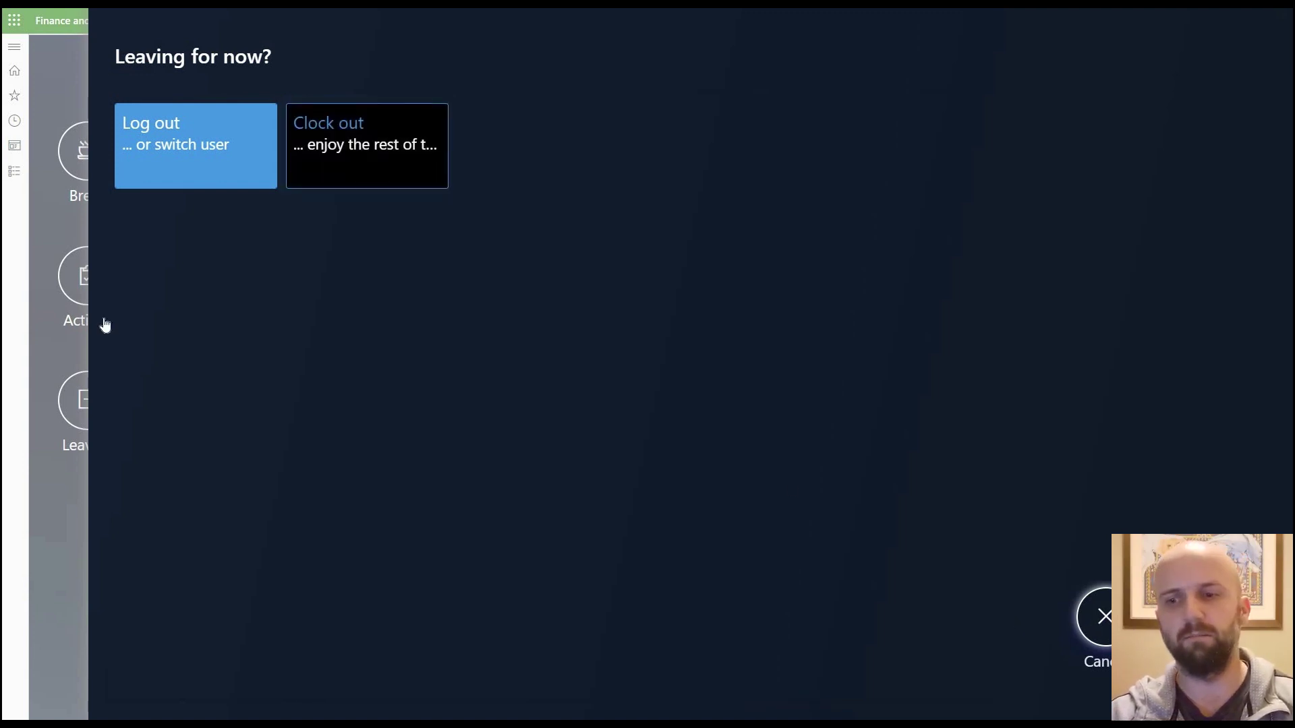
{"action": "left_click", "coordinate": [87, 307]}
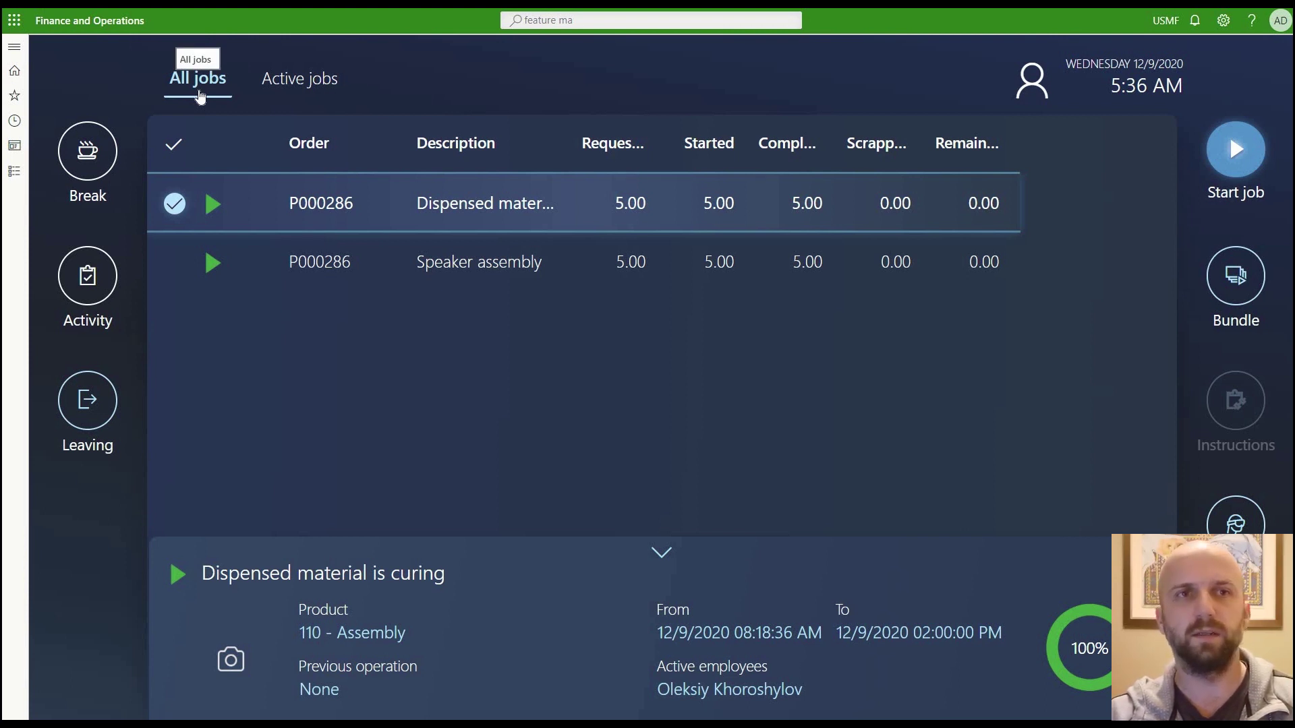
- Examine the worker's active jobs and return to the list of all jobs
{"action": "left_click", "coordinate": [300, 79]}
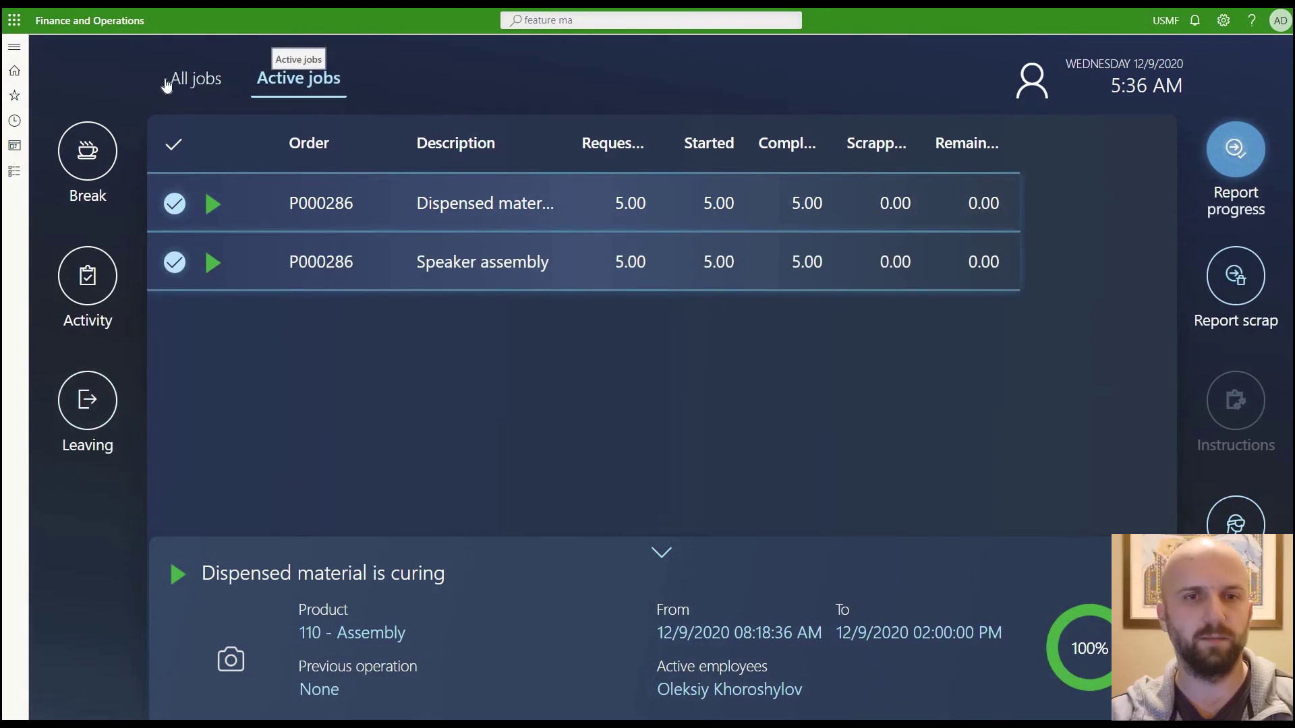
{"action": "left_click", "coordinate": [197, 79]}
{"action": "left_click", "coordinate": [211, 221]}
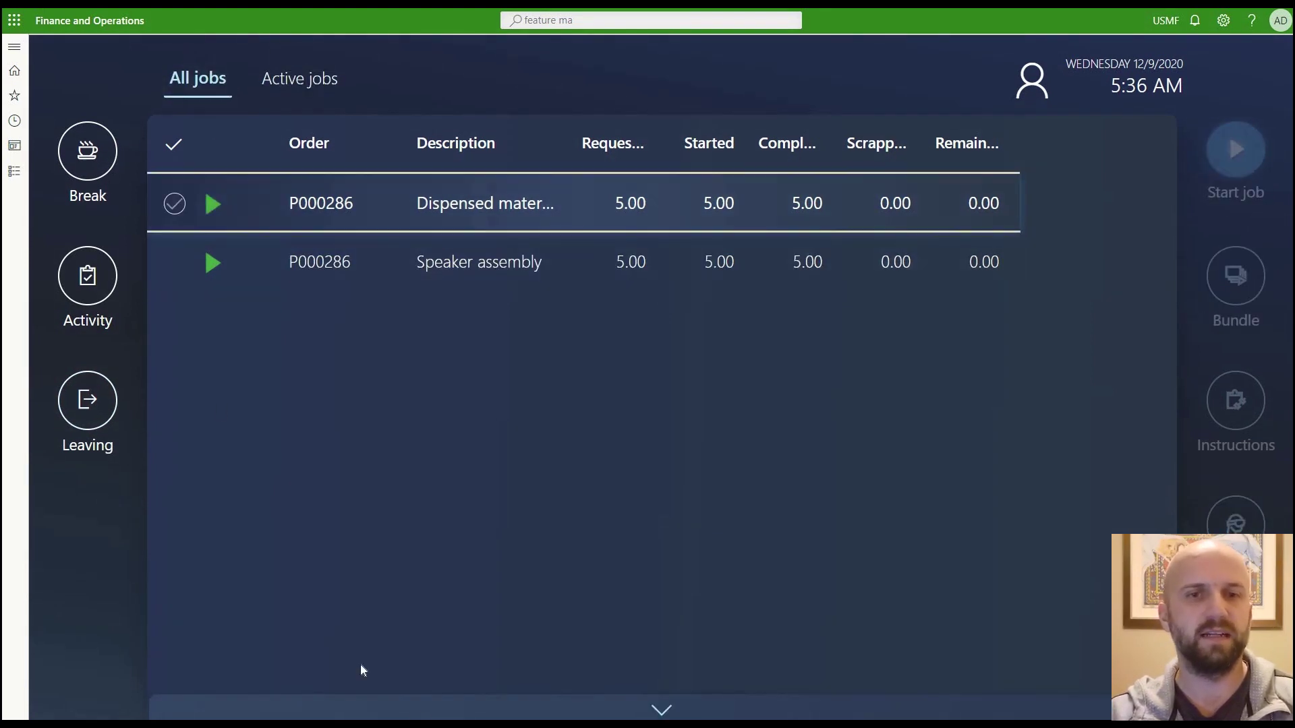
- Select both jobs of order P000286, Dispensed material is curing and Speaker assembly
{"action": "left_click", "coordinate": [163, 209]}
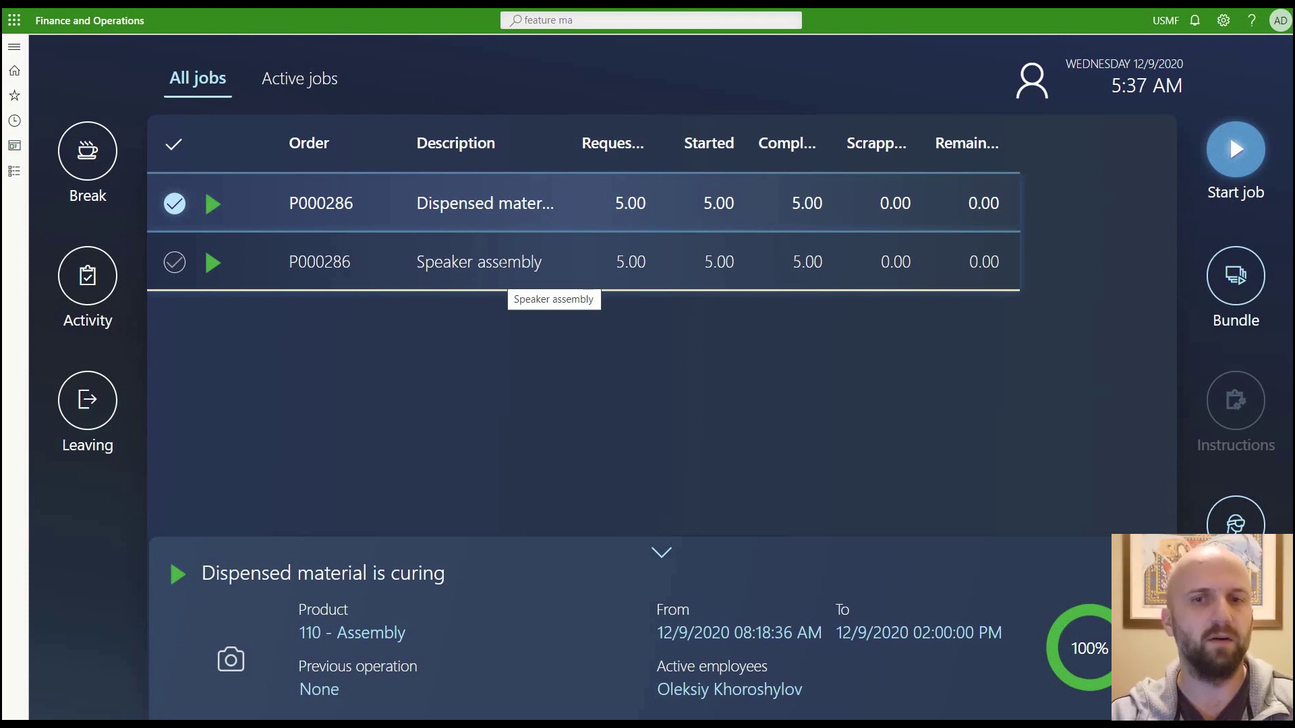
{"action": "left_click", "coordinate": [502, 263]}
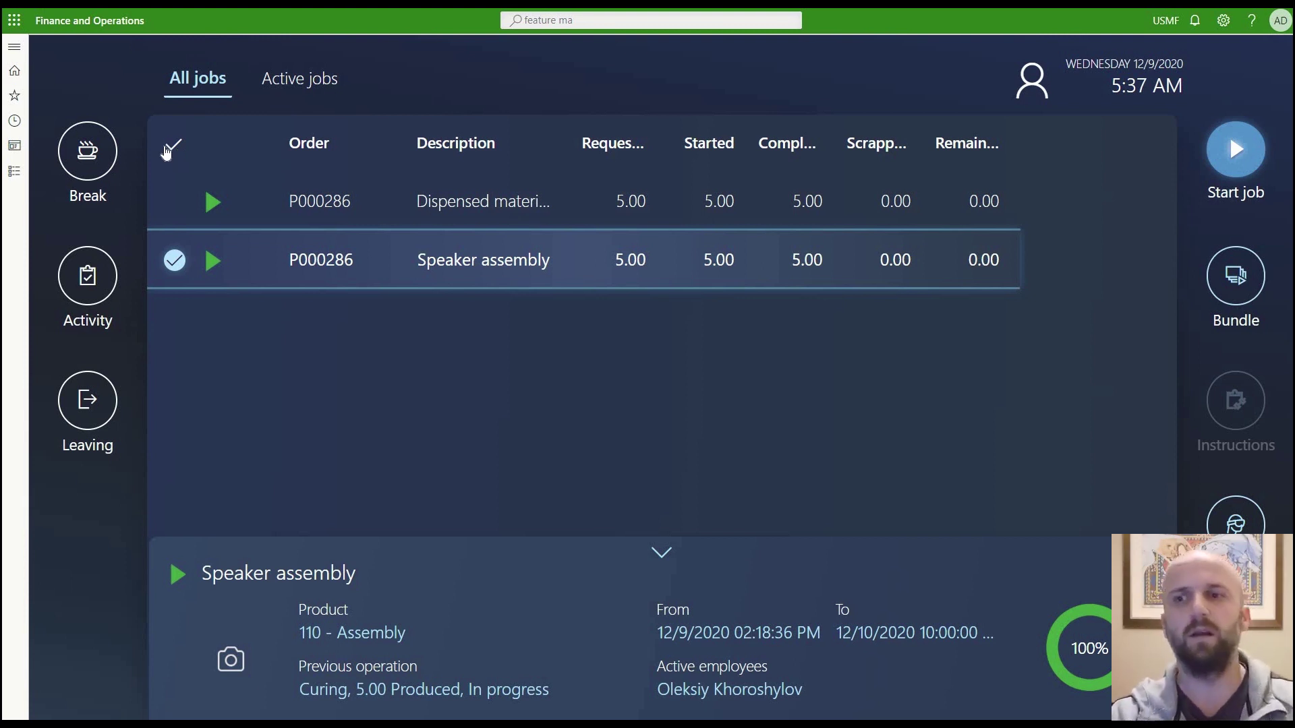
{"action": "left_click", "coordinate": [174, 144]}
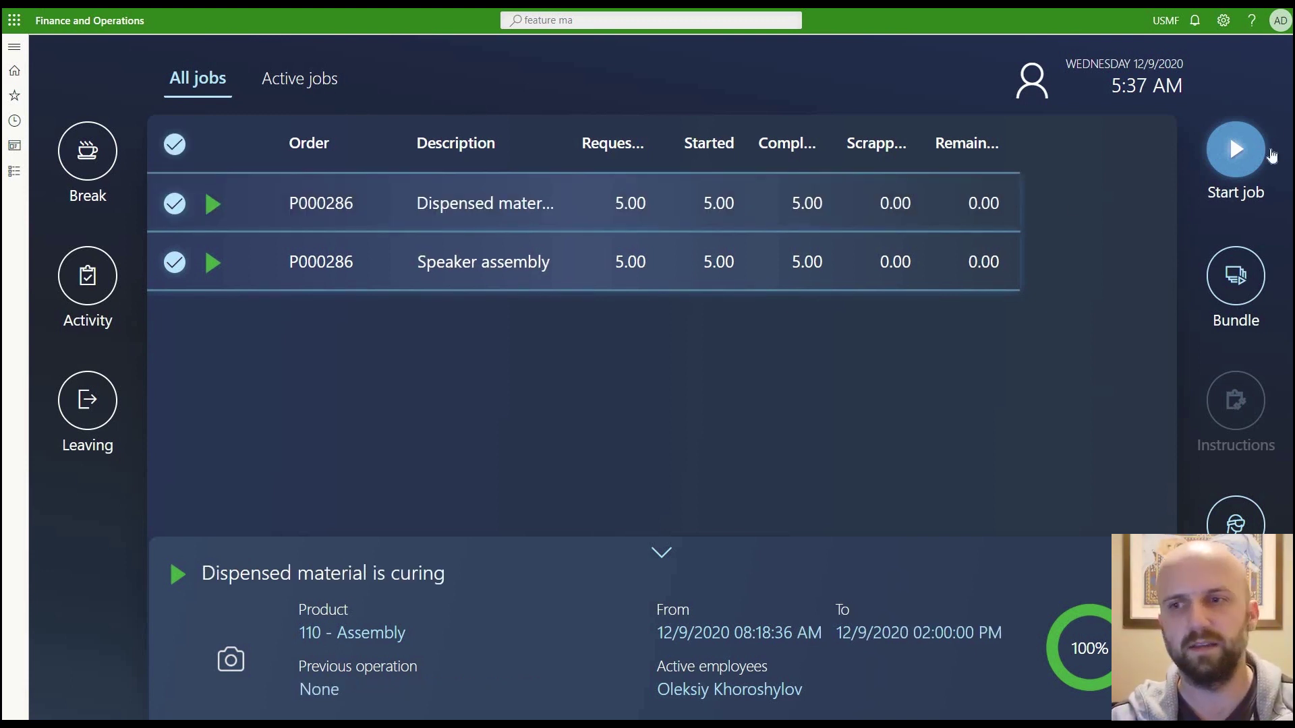
- Open the start form for both jobs and examine the quantity entry of each without entering a value
{"action": "left_click", "coordinate": [1233, 154]}
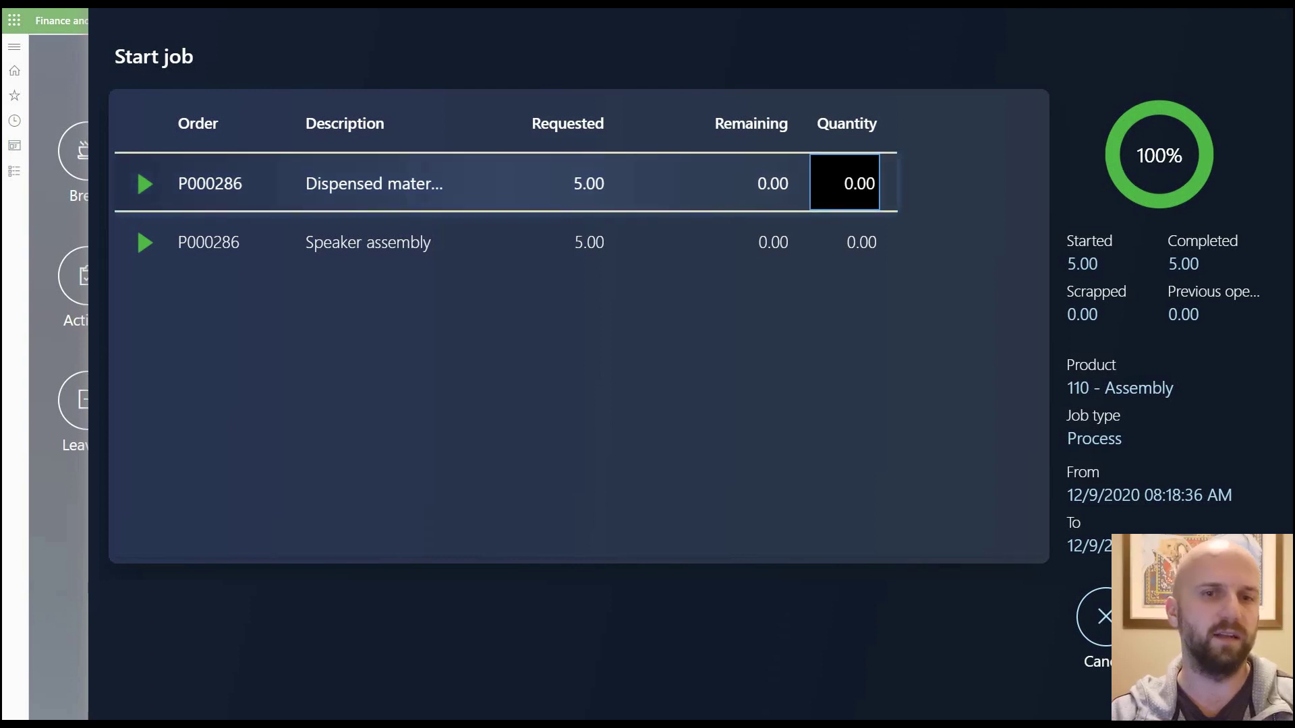
{"action": "left_click", "coordinate": [865, 184]}
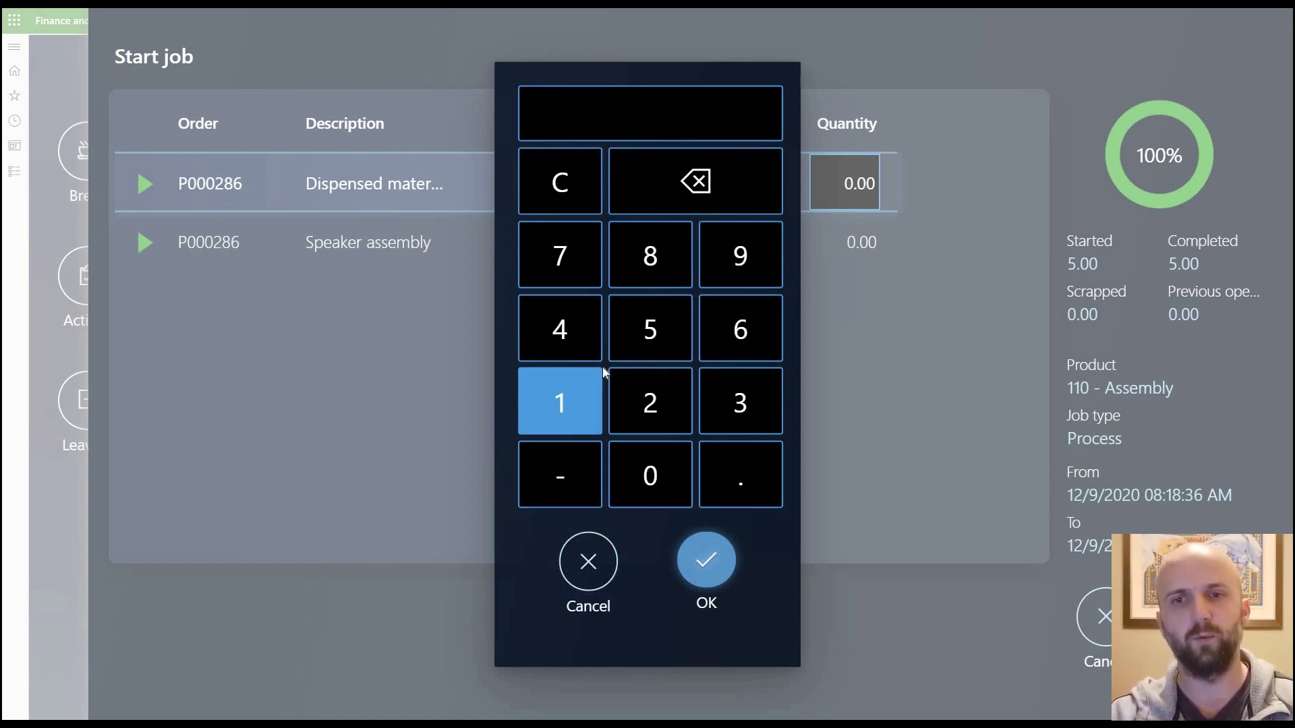
{"action": "left_click", "coordinate": [596, 570]}
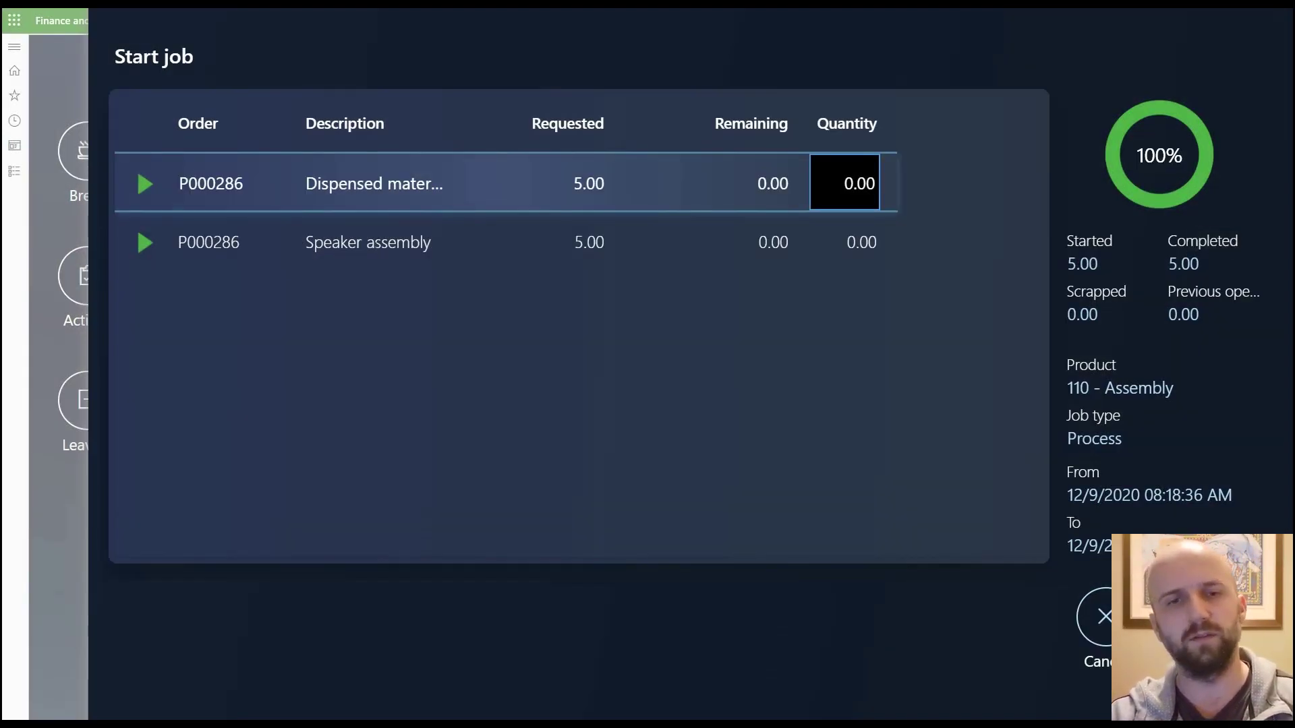
{"action": "left_click", "coordinate": [472, 241]}
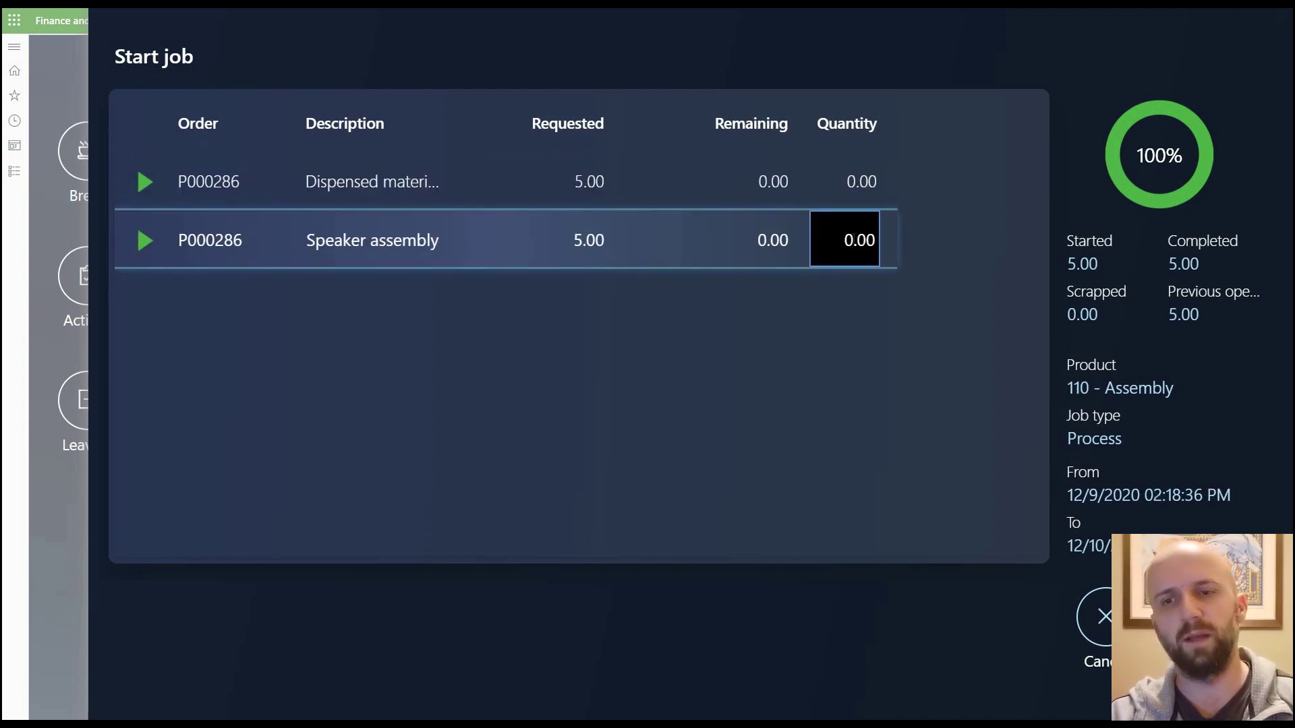
{"action": "left_click", "coordinate": [774, 220]}
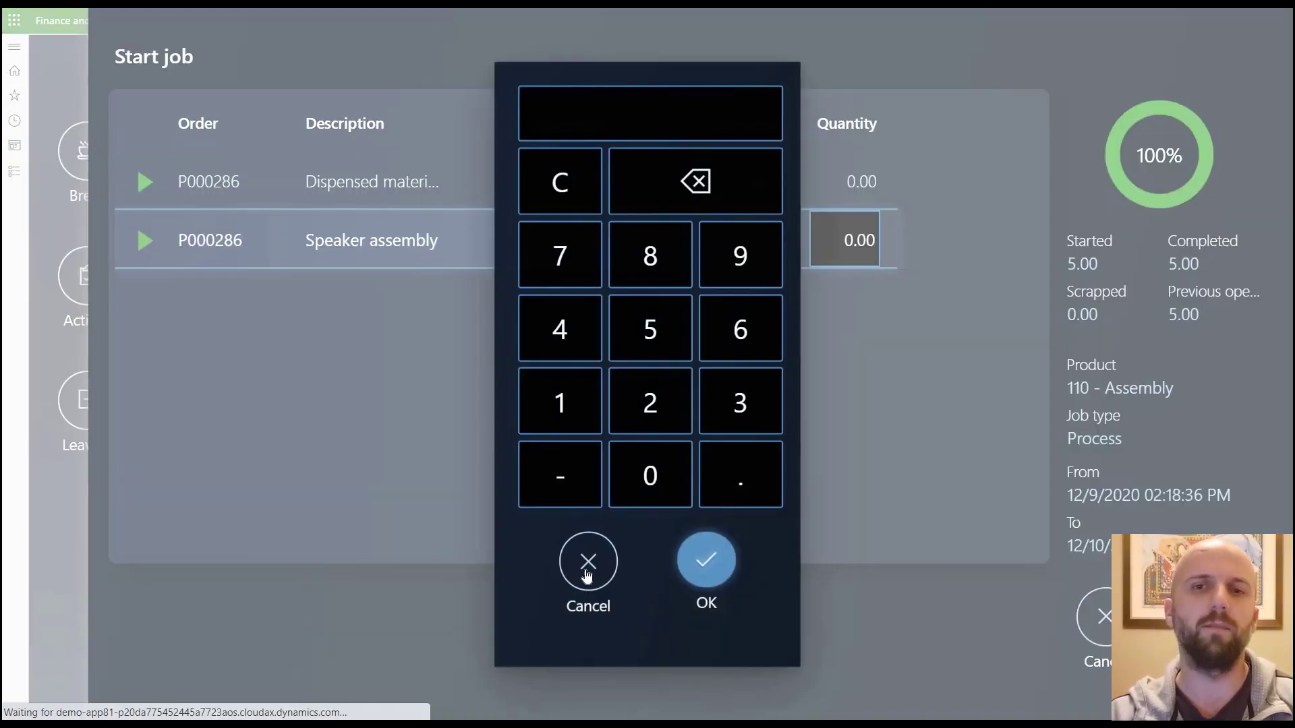
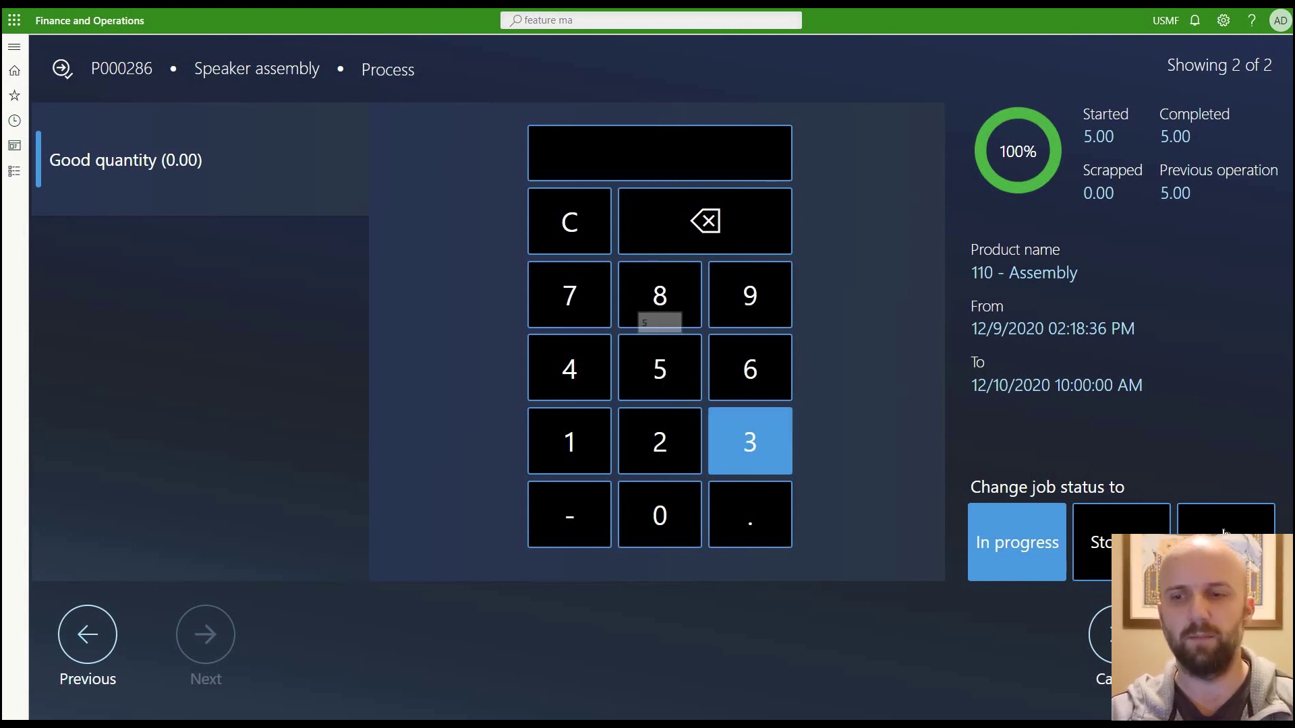
- Review progress reporting for both active jobs, and in scrap reporting try the Operator error cause before resetting it to None
{"action": "left_click", "coordinate": [86, 646]}
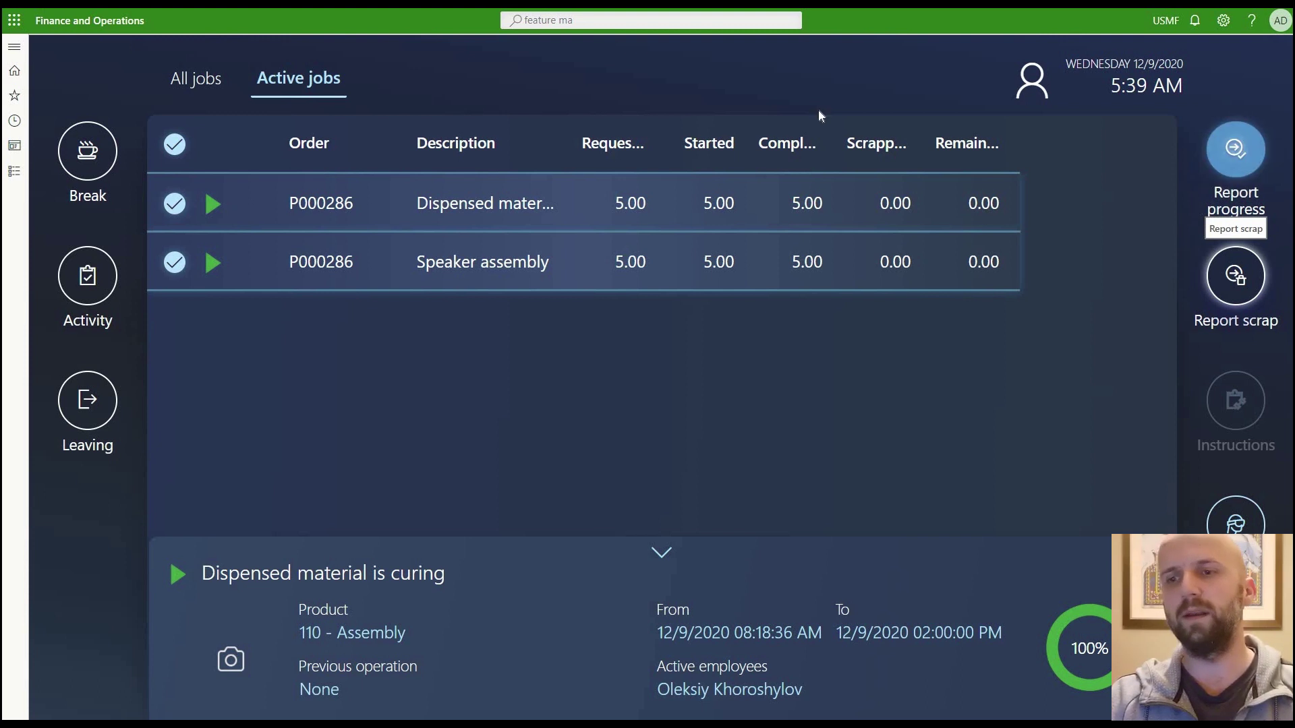
{"action": "left_click", "coordinate": [1237, 278]}
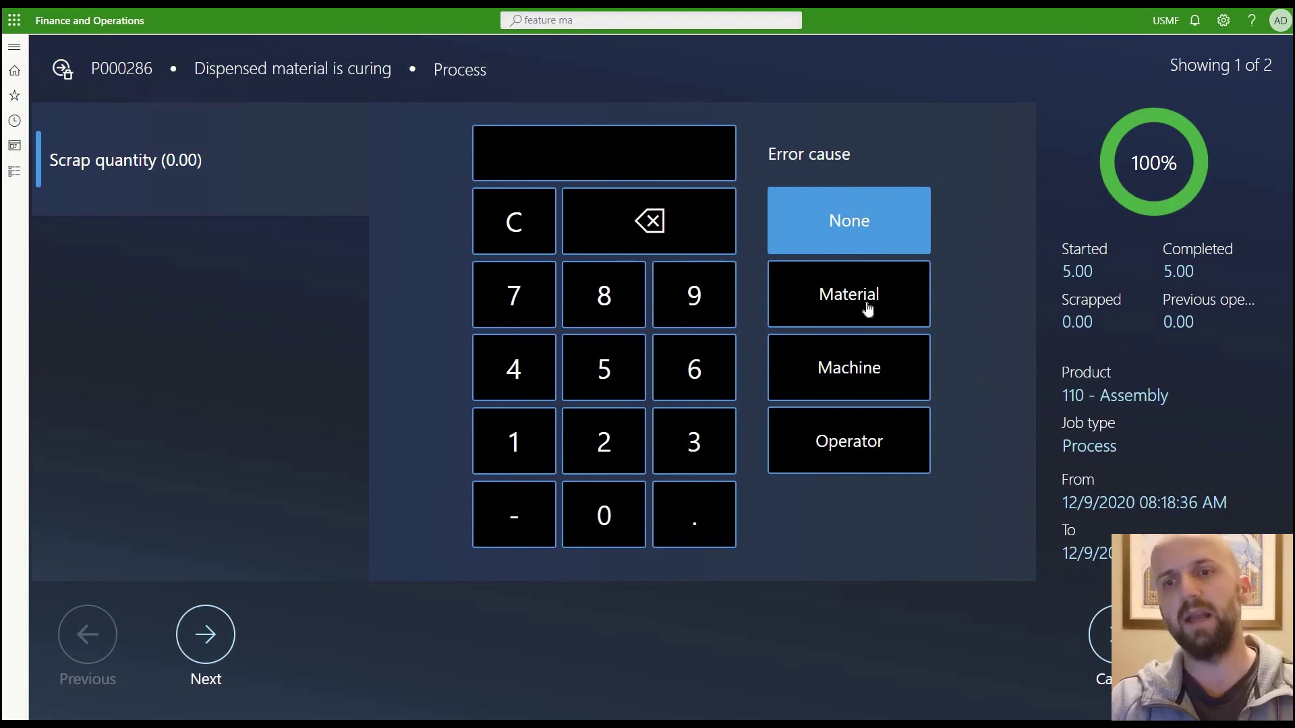
{"action": "left_click", "coordinate": [855, 465]}
{"action": "left_click", "coordinate": [857, 206]}
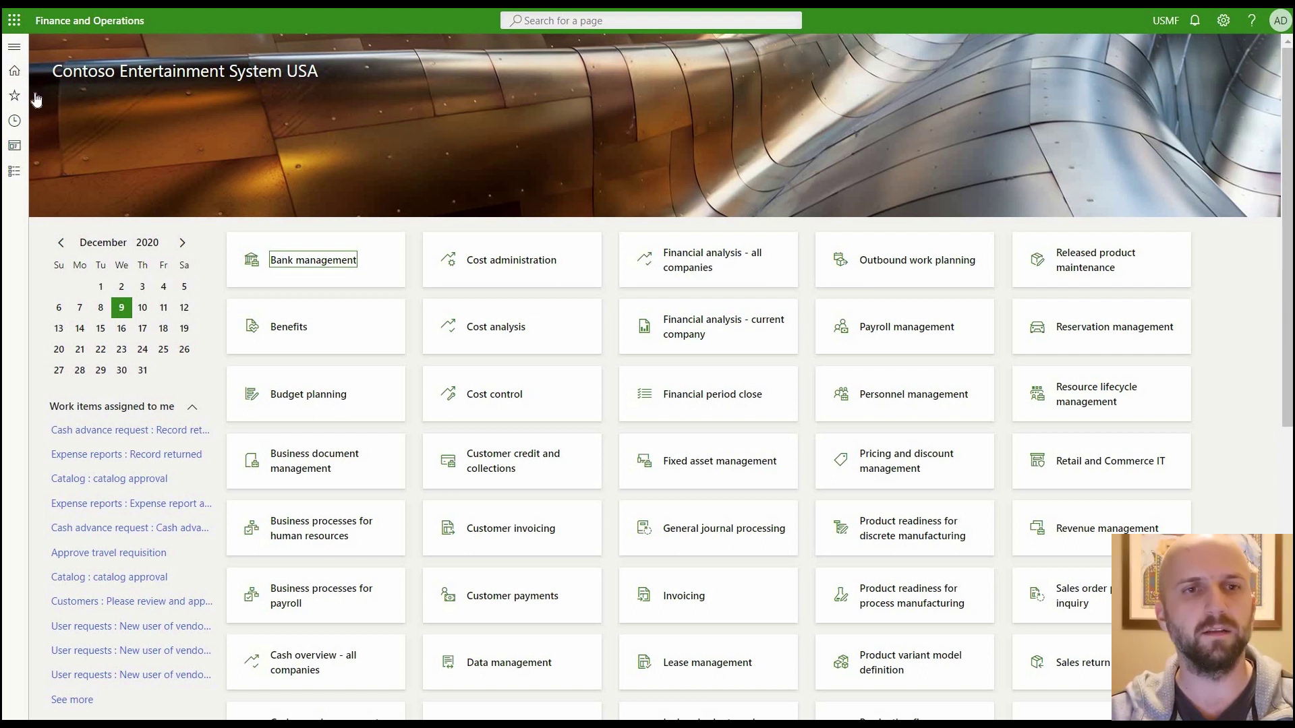
- Open the license configuration under System administration and expand the Mixed reality key to check the Dynamics 365 Guides integration
{"action": "left_click", "coordinate": [14, 46]}
{"action": "scroll", "coordinate": [101, 607], "scroll_direction": "down", "scroll_amount": 5}
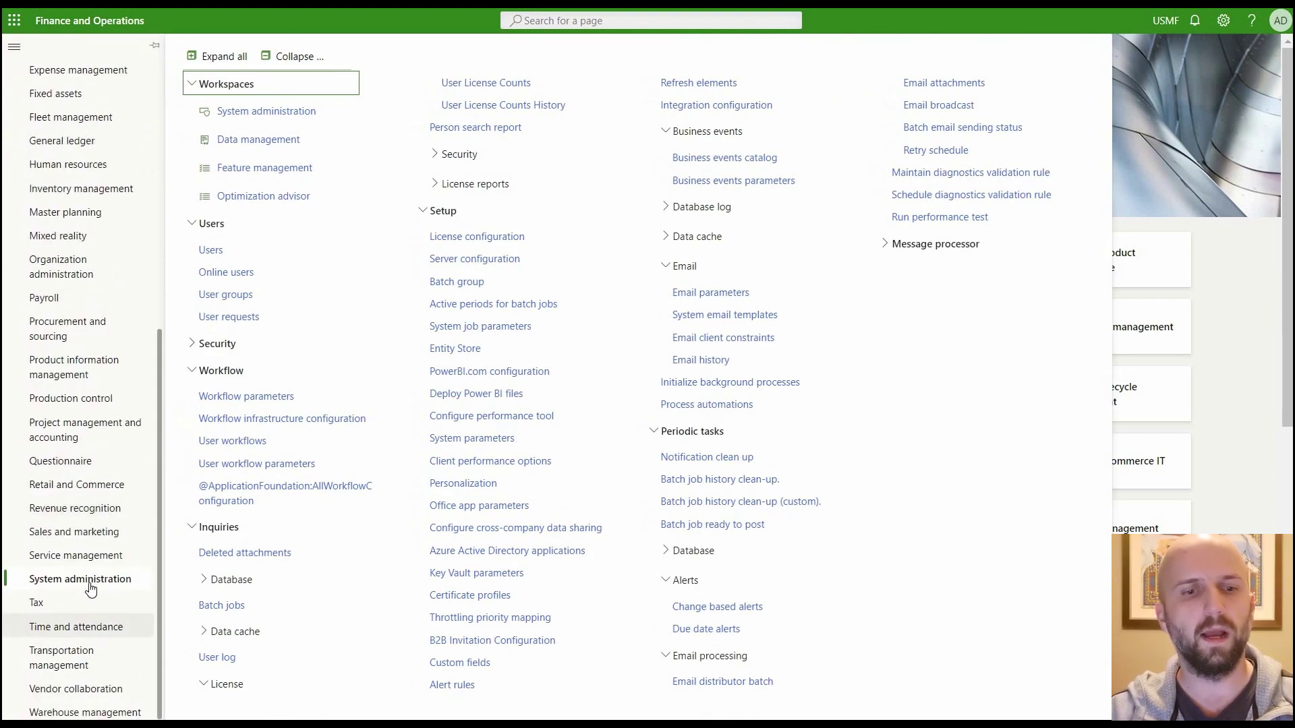
{"action": "left_click", "coordinate": [472, 237]}
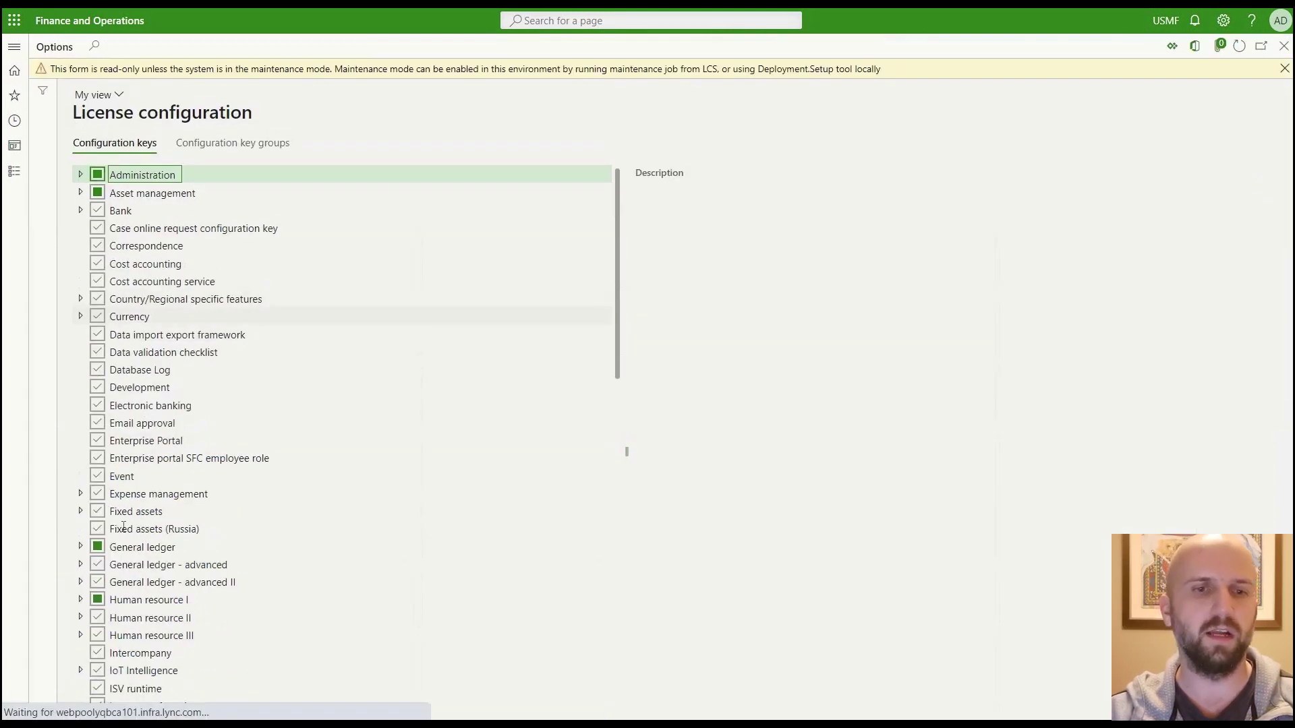
{"action": "scroll", "coordinate": [164, 598], "scroll_direction": "down", "scroll_amount": 5}
{"action": "left_click", "coordinate": [80, 476]}
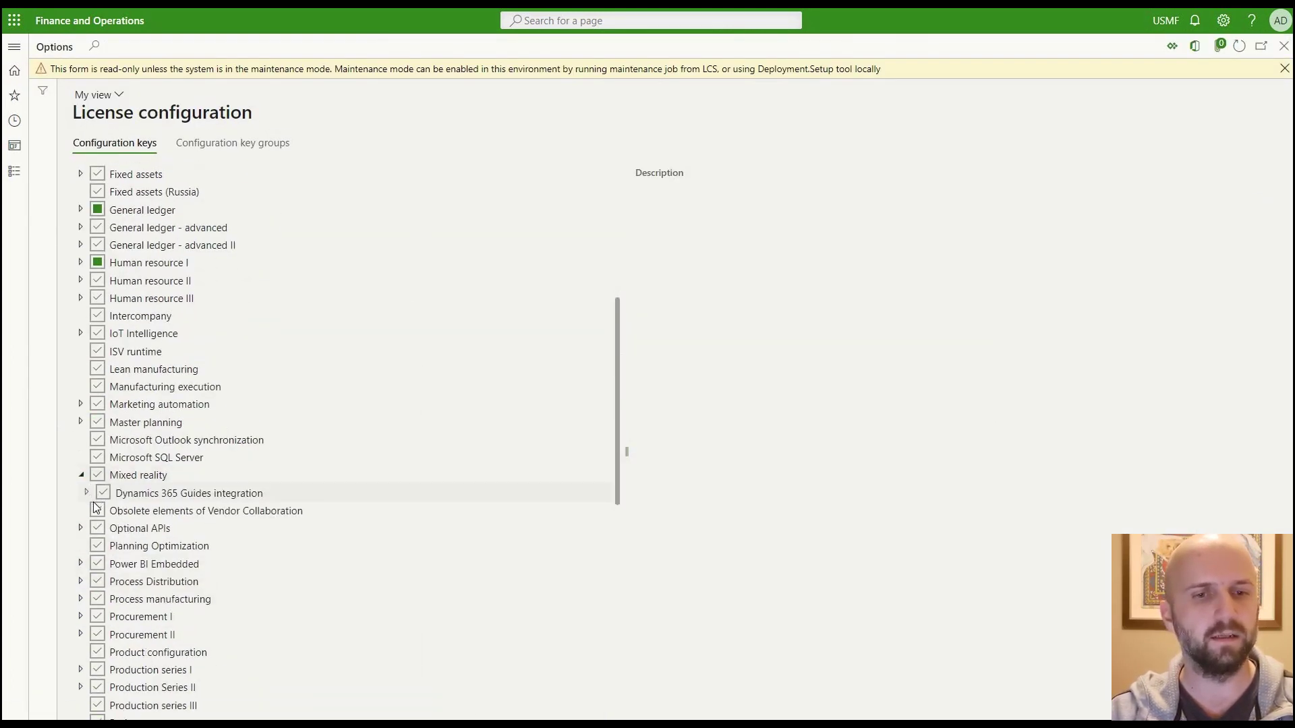
{"action": "scroll", "coordinate": [457, 417], "scroll_direction": "down", "scroll_amount": 1}
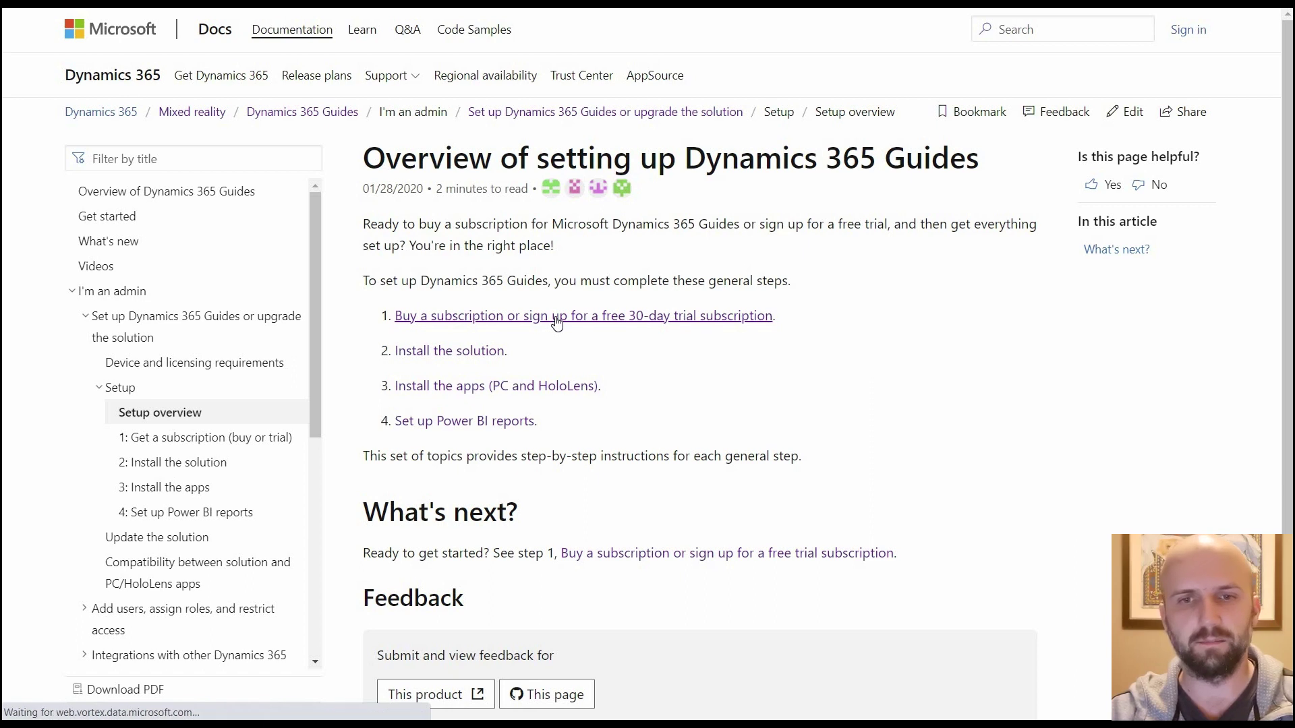
- Switch to the Dynamics 365 Guides setup documentation and read the topic on buying or trying a subscription
{"action": "left_click", "coordinate": [557, 321]}
{"action": "scroll", "coordinate": [575, 299], "scroll_direction": "down", "scroll_amount": 3}
{"action": "scroll", "coordinate": [576, 299], "scroll_direction": "down", "scroll_amount": 5}
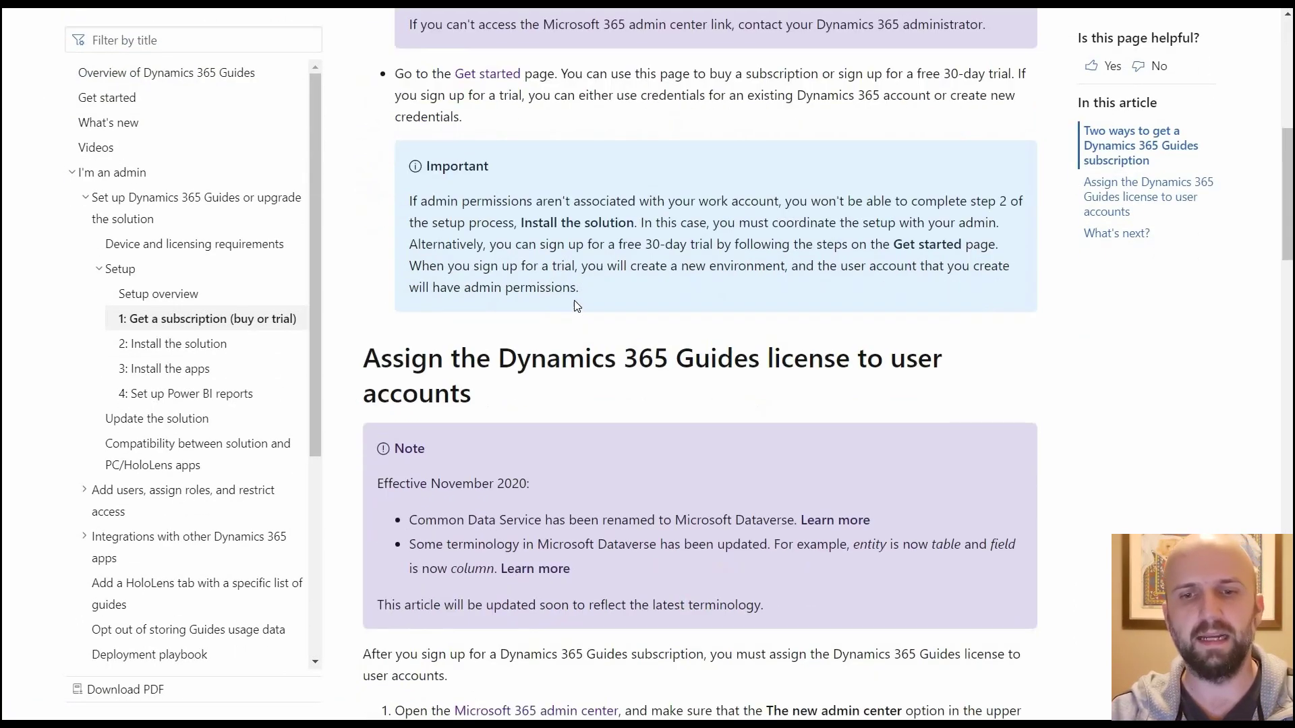
{"action": "scroll", "coordinate": [575, 300], "scroll_direction": "down", "scroll_amount": 3}
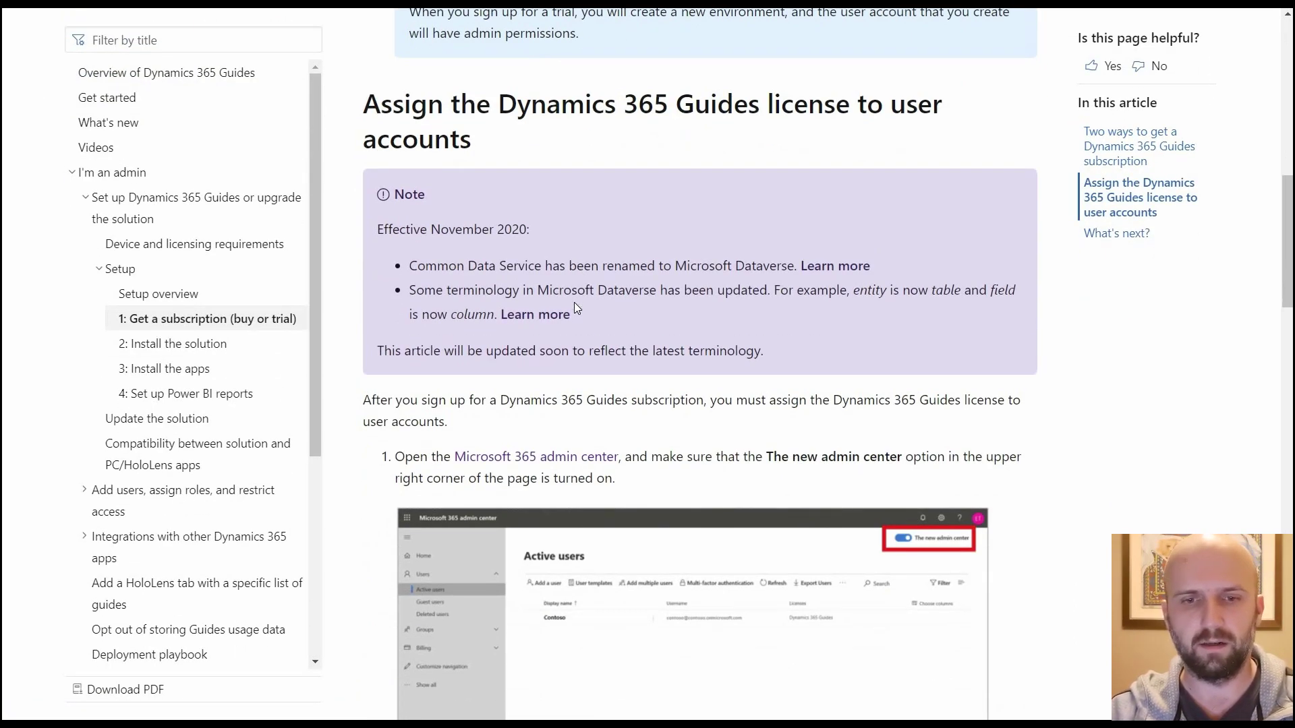
- Find the word "trial" in the subscription topic and go through its occurrences
{"action": "key", "text": "ctrl+f"}
{"action": "type", "text": "t"}
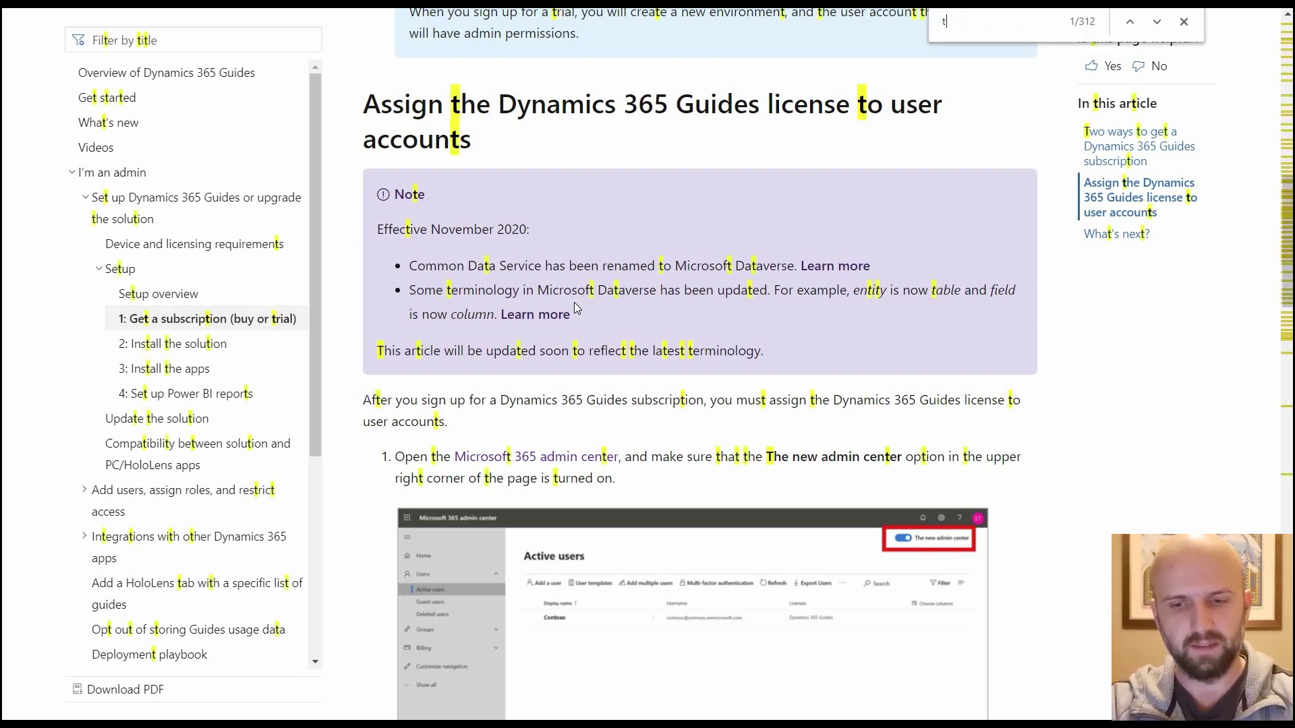
{"action": "type", "text": "rial"}
{"action": "key", "text": "Return"}
{"action": "key", "text": "Return"}
{"action": "key", "text": "Return"}
{"action": "key", "text": "Return"}
{"action": "key", "text": "Return"}
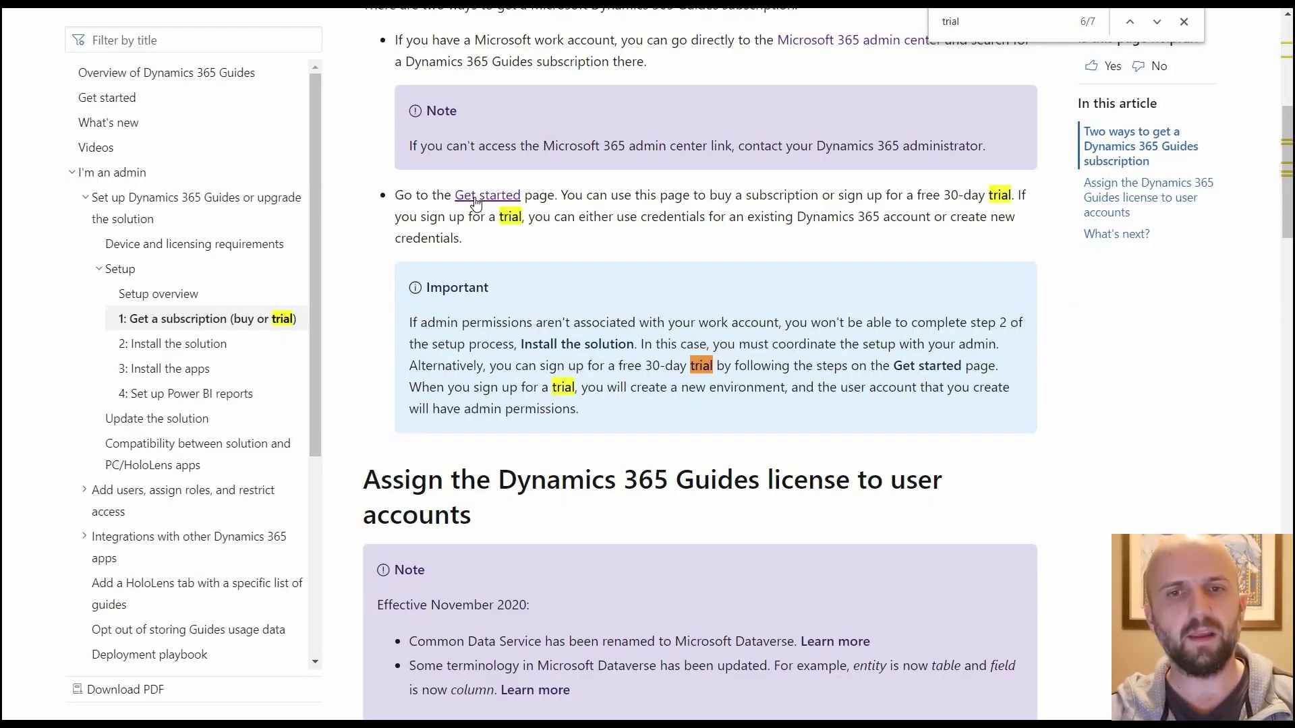
- Follow the Get started link to the Dynamics 365 Guides trial sign-up form, look it over and go back
{"action": "left_click", "coordinate": [475, 201]}
{"action": "scroll", "coordinate": [144, 414], "scroll_direction": "down", "scroll_amount": 5}
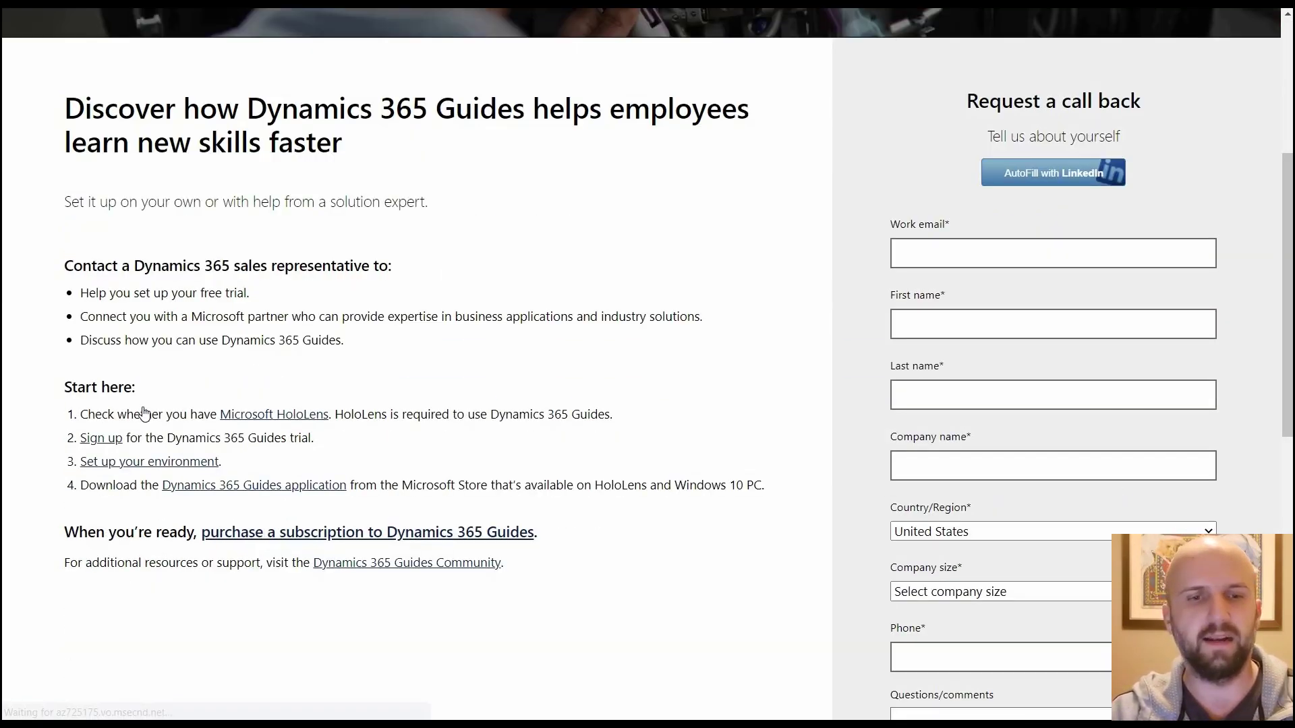
{"action": "left_click", "coordinate": [112, 391]}
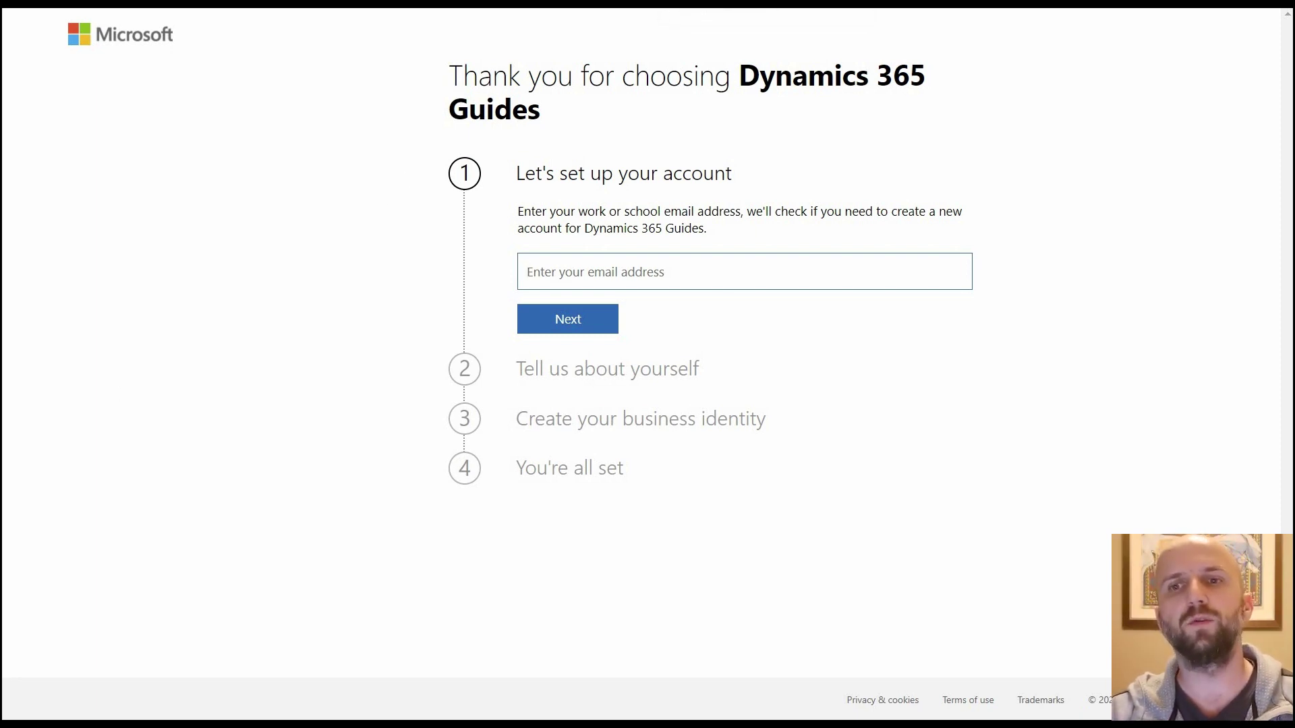
{"action": "key", "text": "alt+Left"}
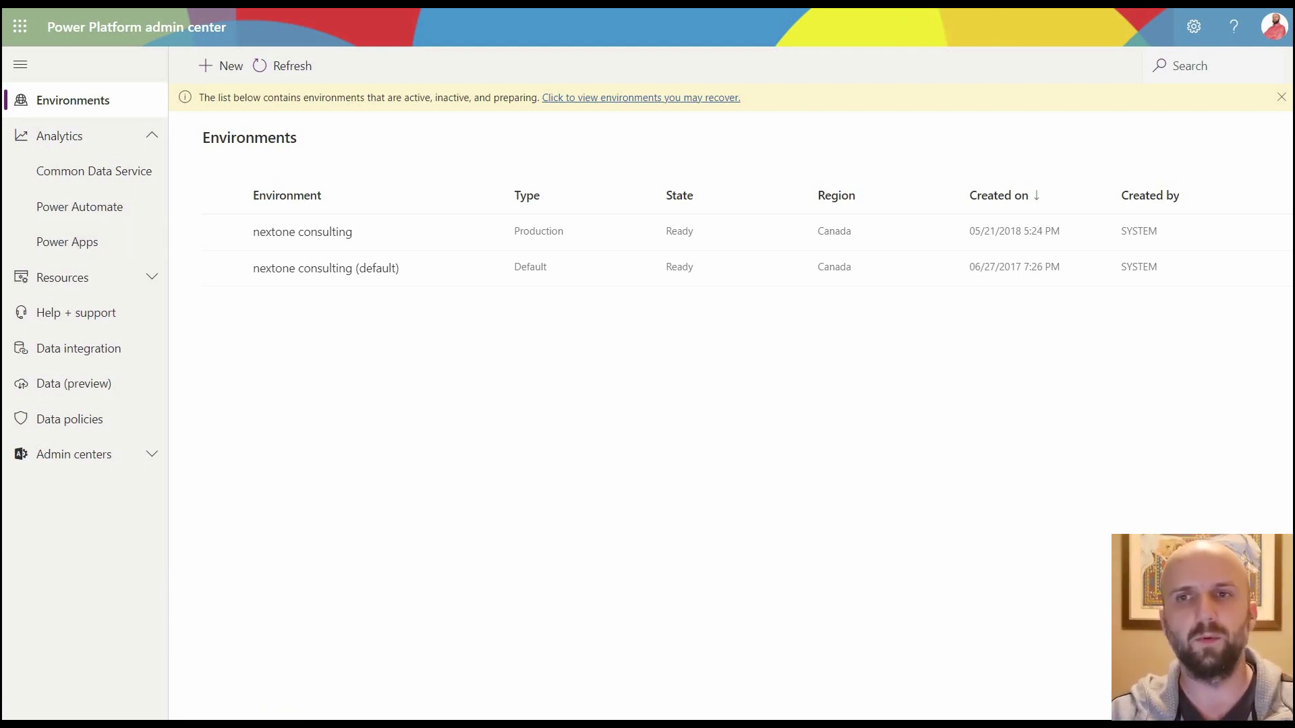
- Switch to the Power Platform admin center and find Dynamics 365 Guides among the Dynamics 365 apps by searching for "gui"
{"action": "left_click", "coordinate": [72, 281]}
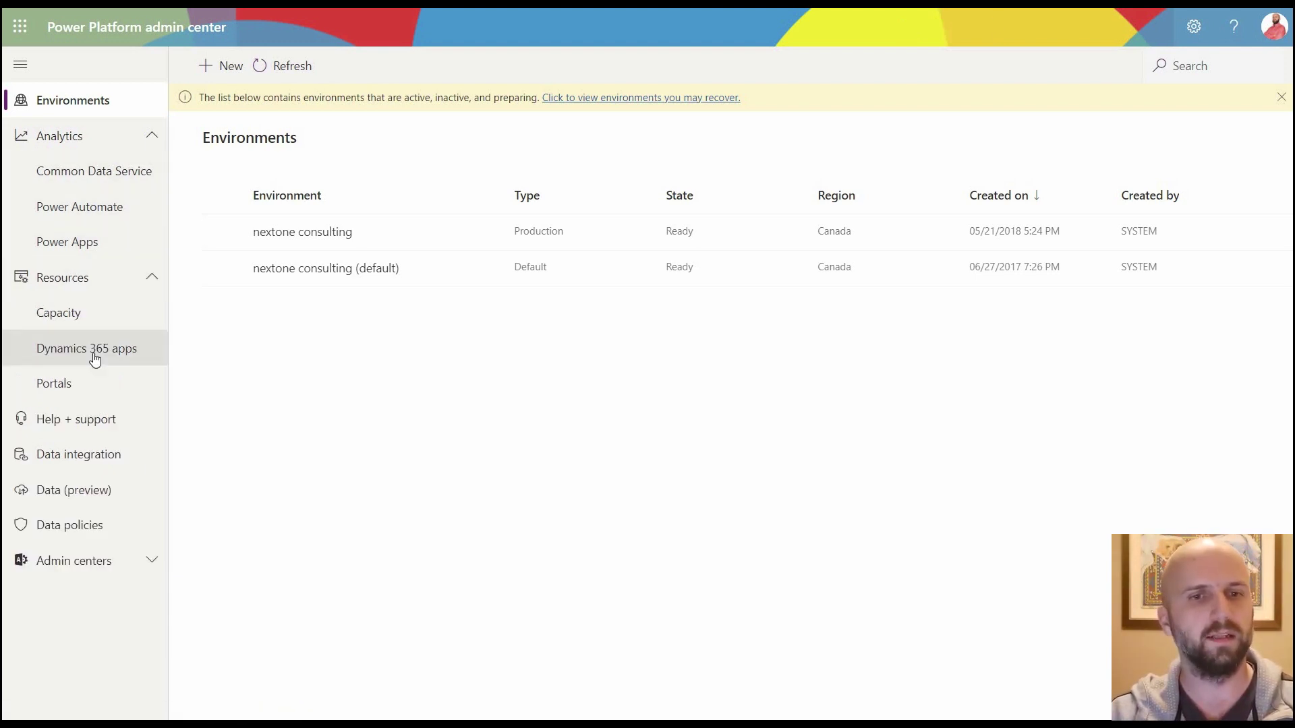
{"action": "left_click", "coordinate": [95, 359]}
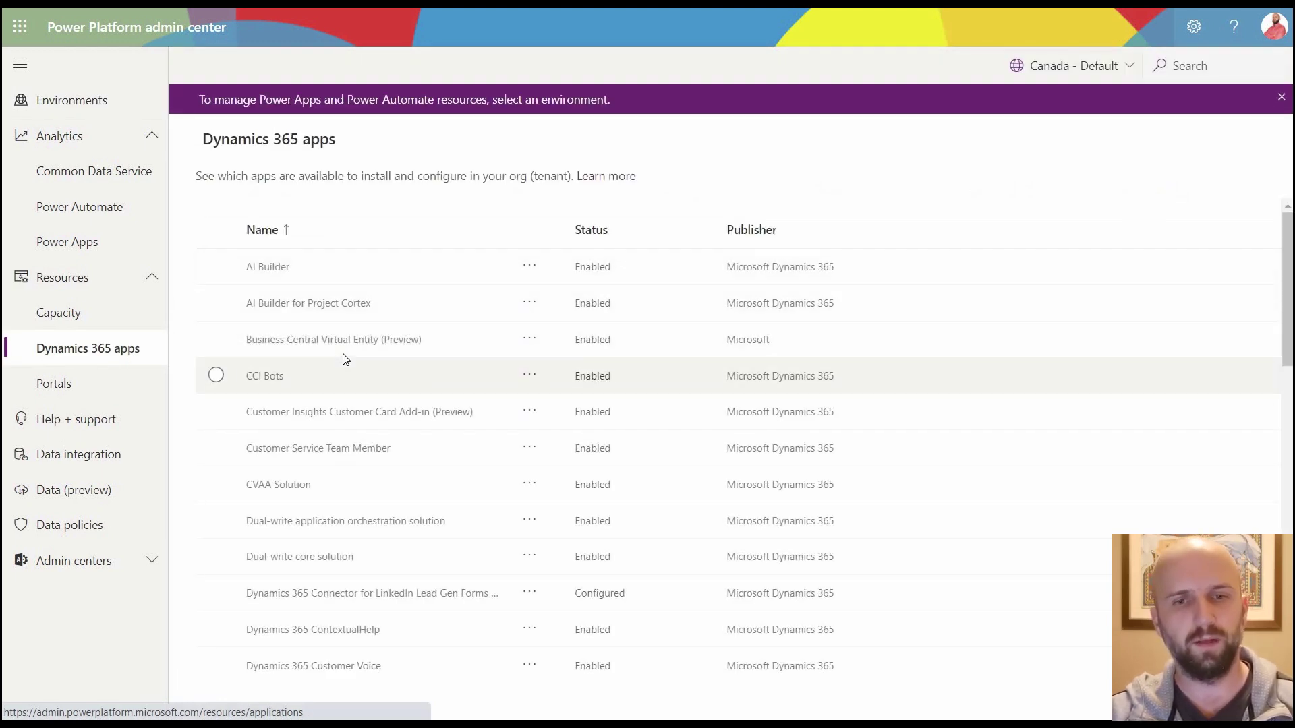
{"action": "key", "text": "ctrl+f"}
{"action": "type", "text": "gui"}
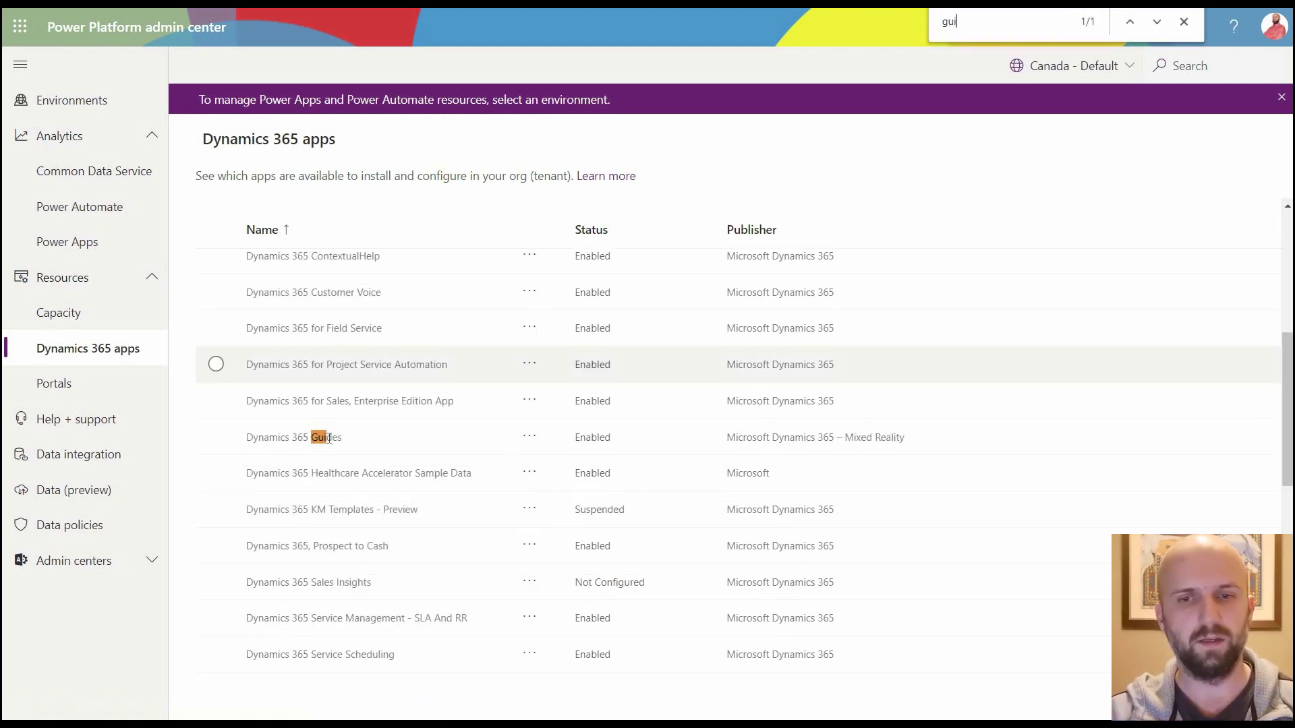
- Open the installation form for Dynamics 365 Guides and review the available environments without choosing one
{"action": "left_click", "coordinate": [529, 440]}
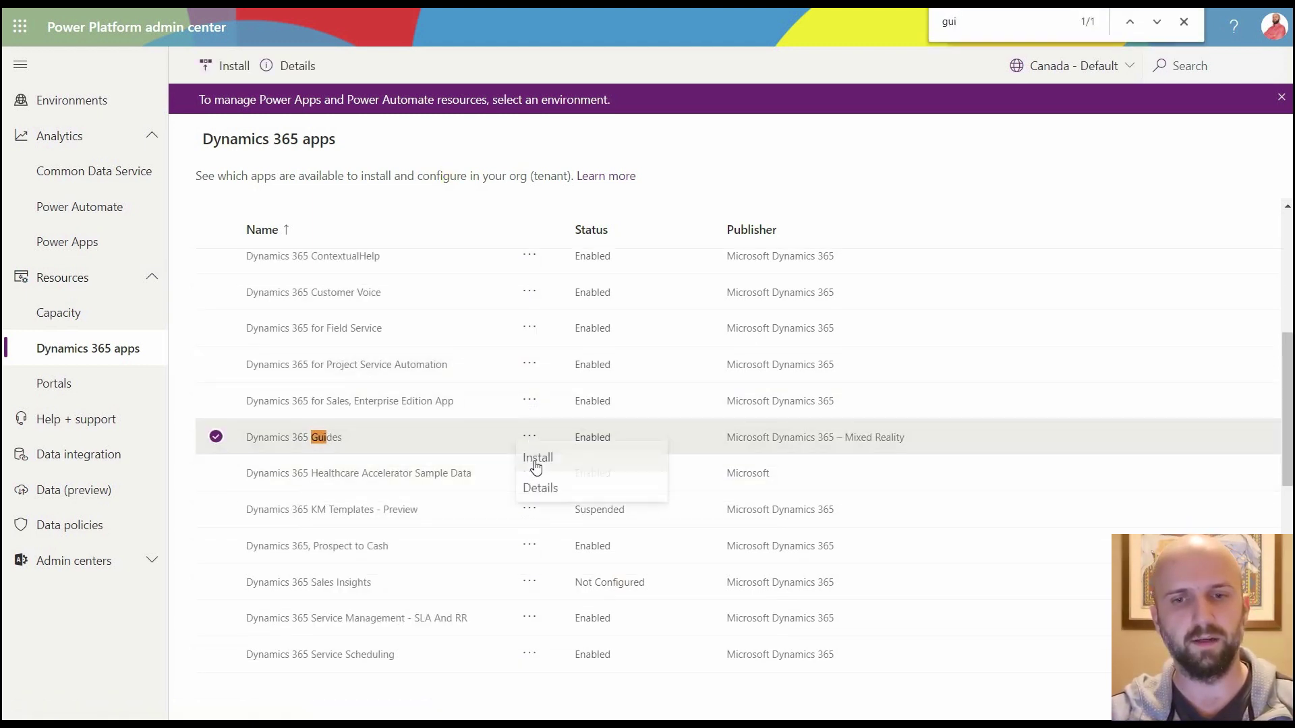
{"action": "left_click", "coordinate": [535, 456]}
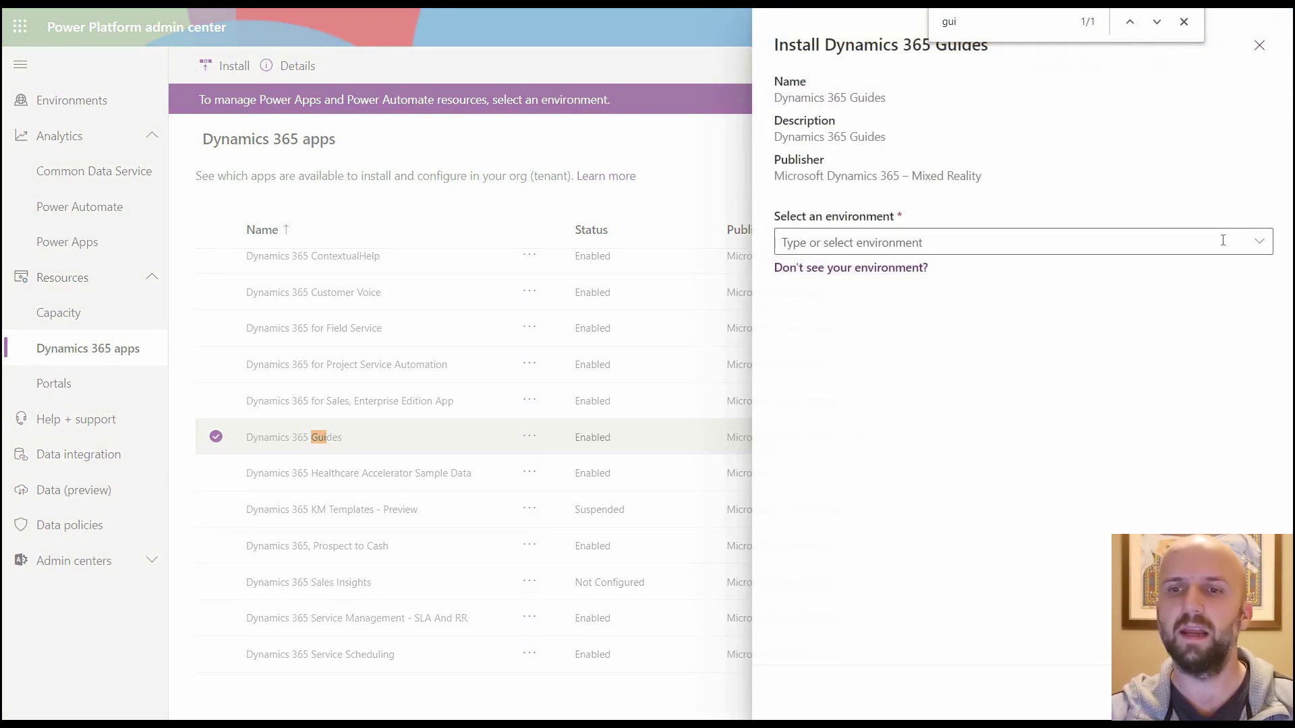
{"action": "left_click", "coordinate": [1232, 245]}
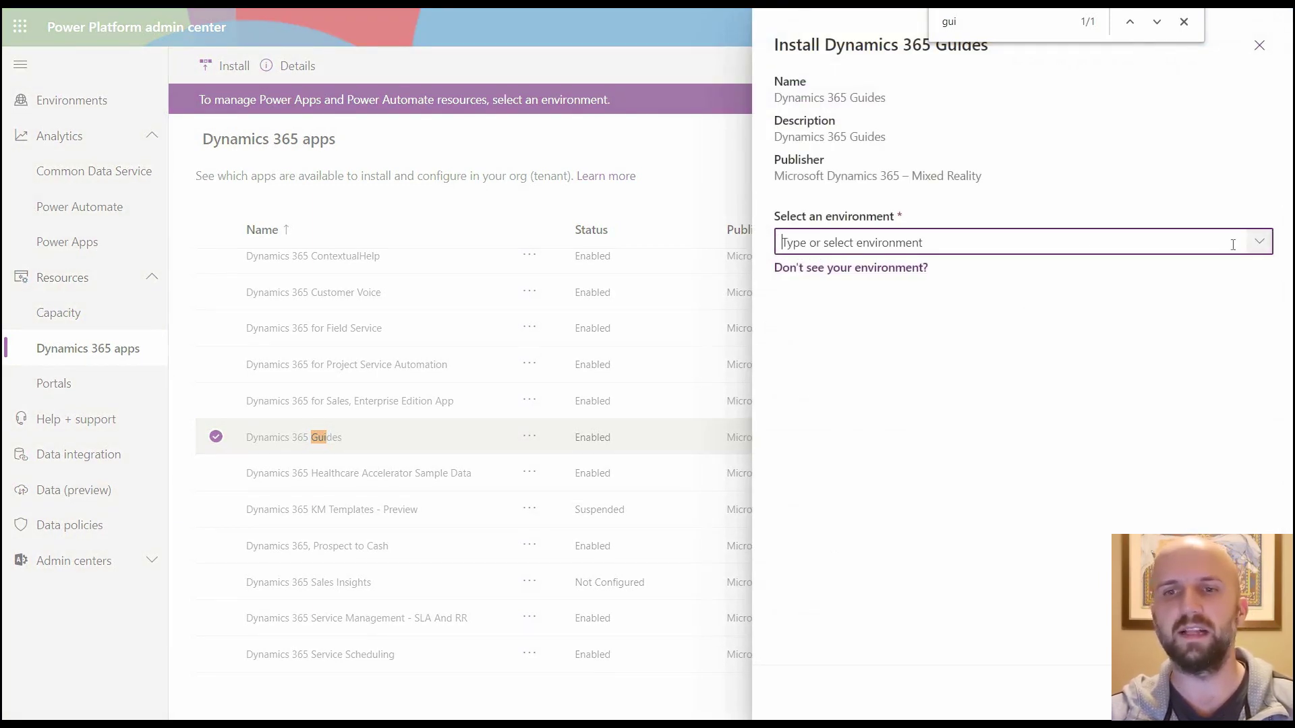
{"action": "left_click", "coordinate": [1272, 237]}
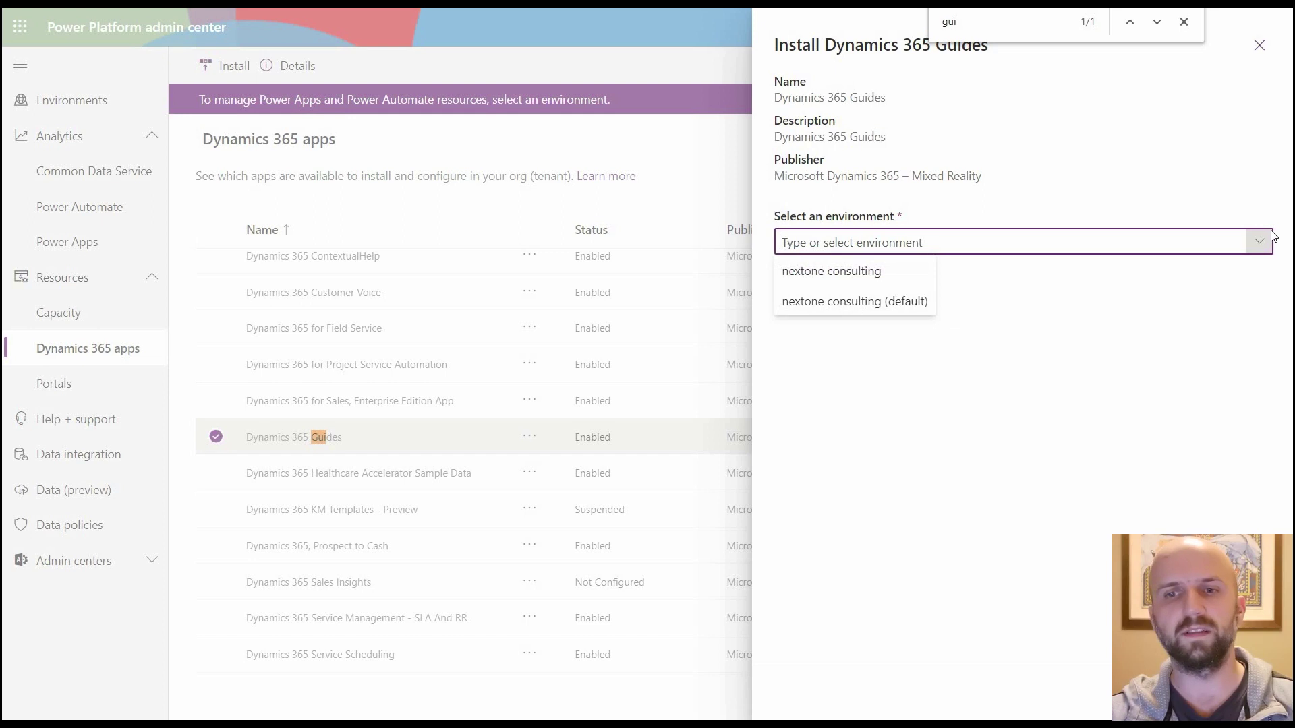
{"action": "left_click", "coordinate": [1105, 442]}
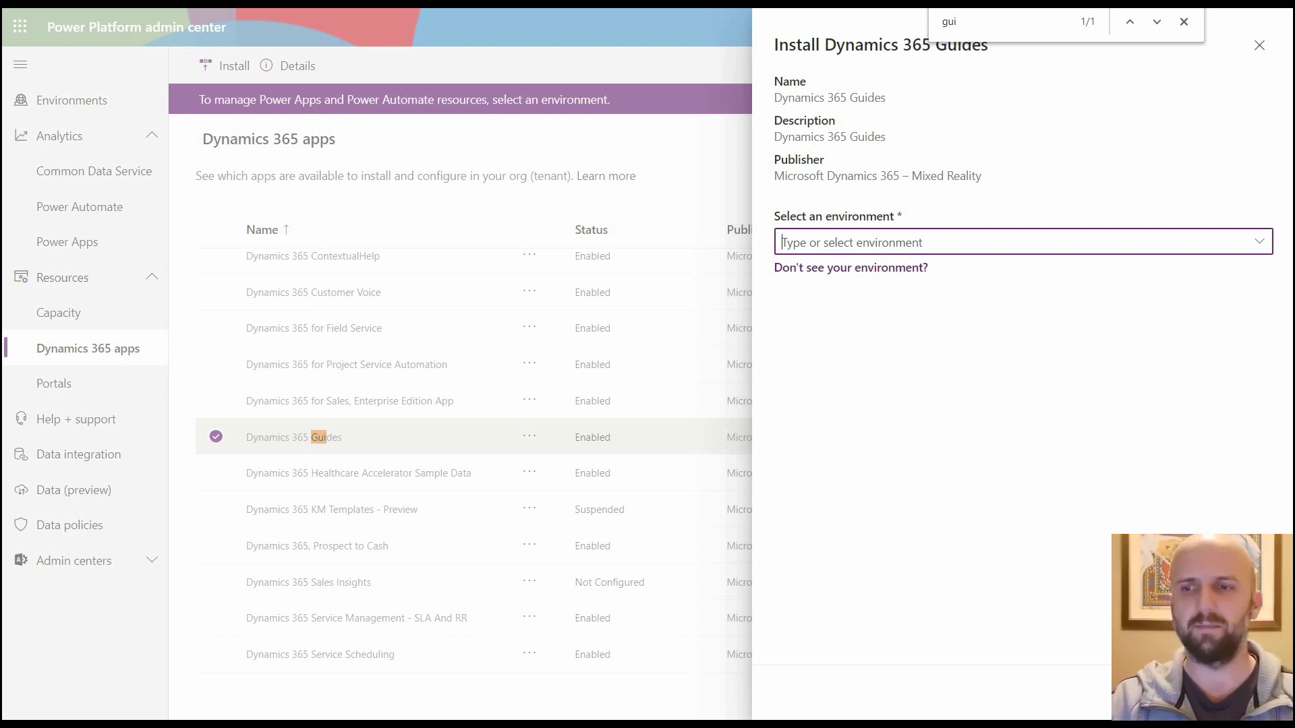
{"action": "key", "text": "Escape"}
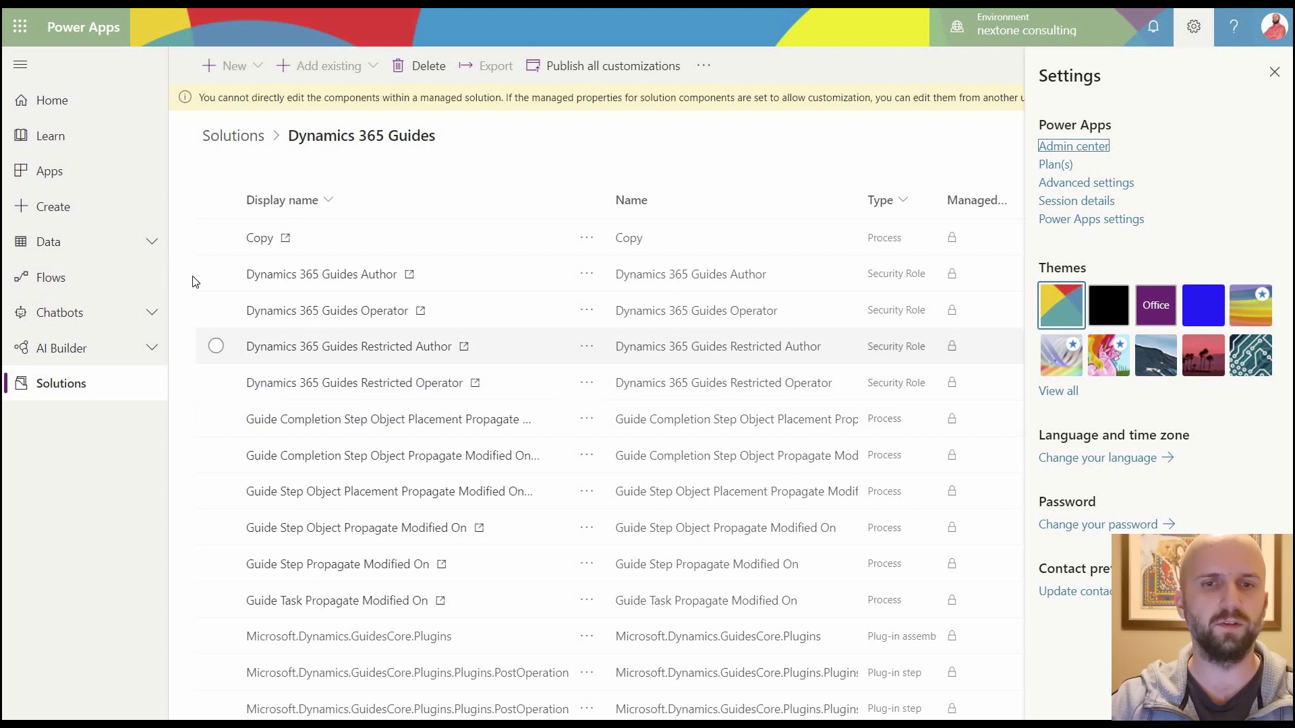
- Switch to Power Apps, return to the list of all solutions, close the settings pane and select the Dynamics 365 Guides solution
{"action": "left_click", "coordinate": [79, 390]}
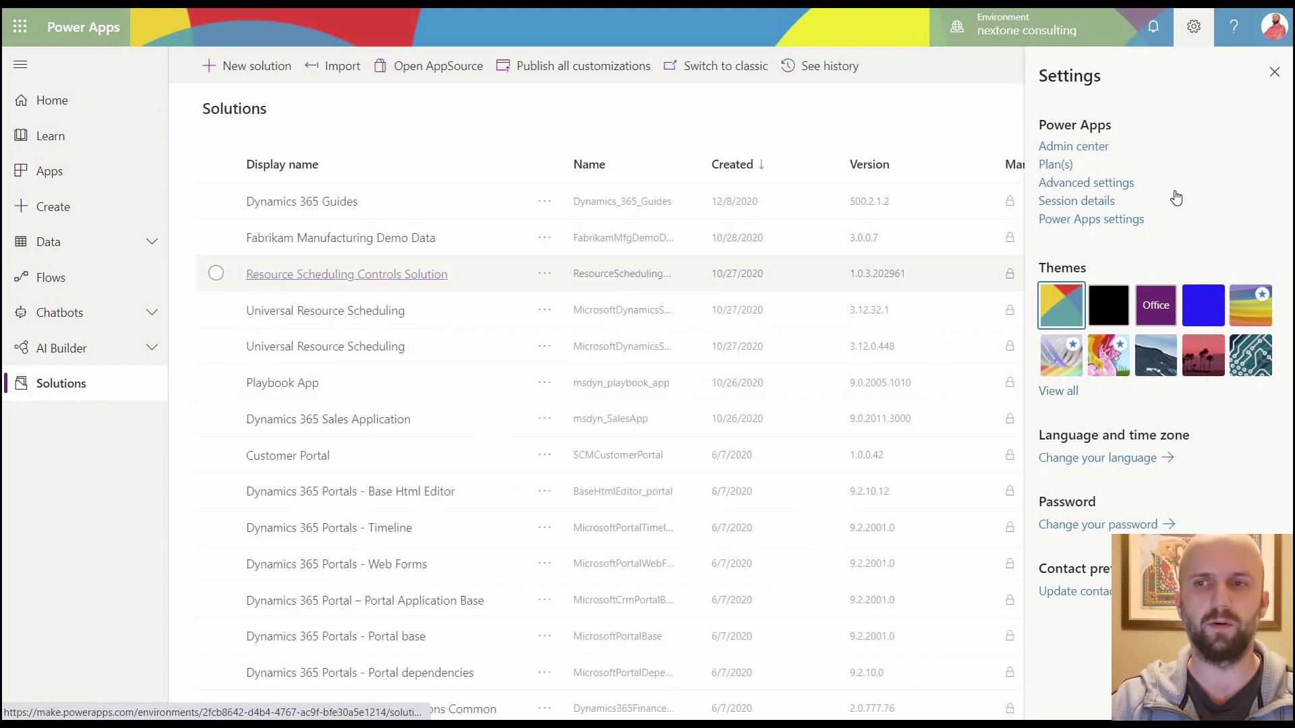
{"action": "key", "text": "Escape"}
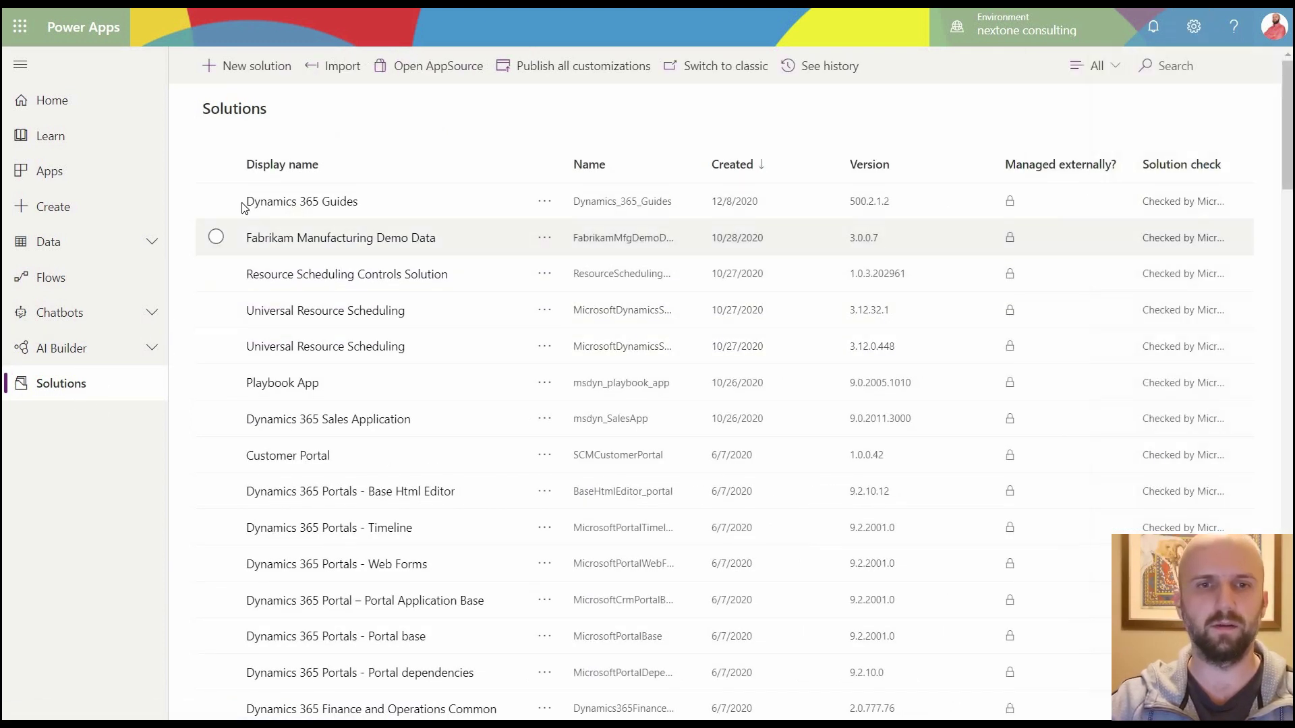
{"action": "left_click", "coordinate": [216, 202]}
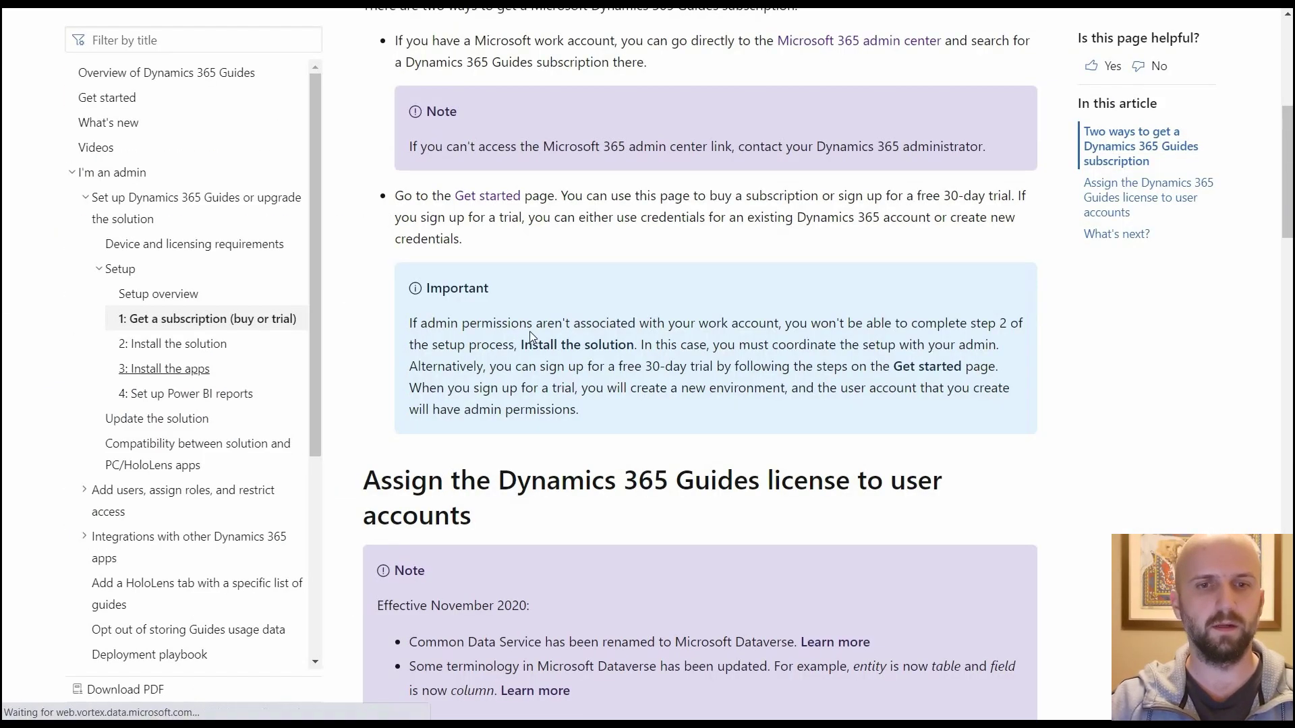
- Open the setup documentation's step 3 on installing the apps and search the computer's installed apps for "hol"
{"action": "left_click", "coordinate": [165, 421]}
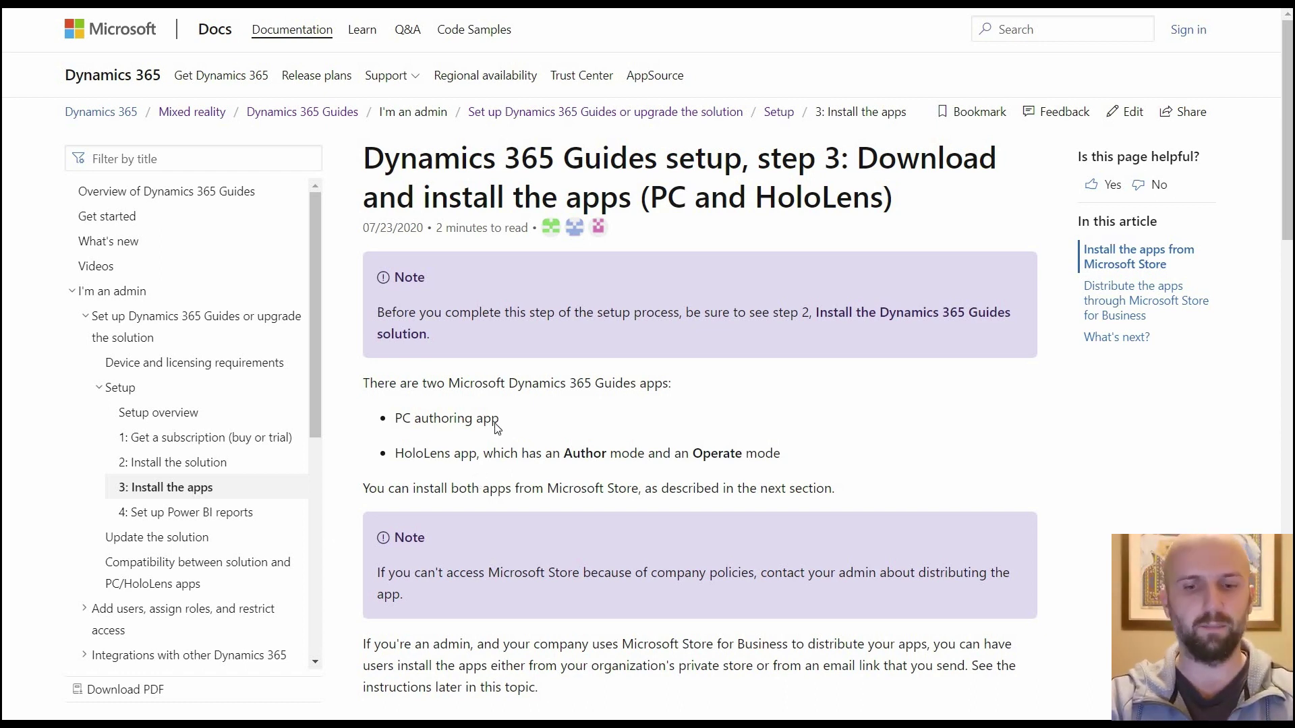
{"action": "key", "text": "super"}
{"action": "type", "text": "hol"}
{"action": "key", "text": "Return"}
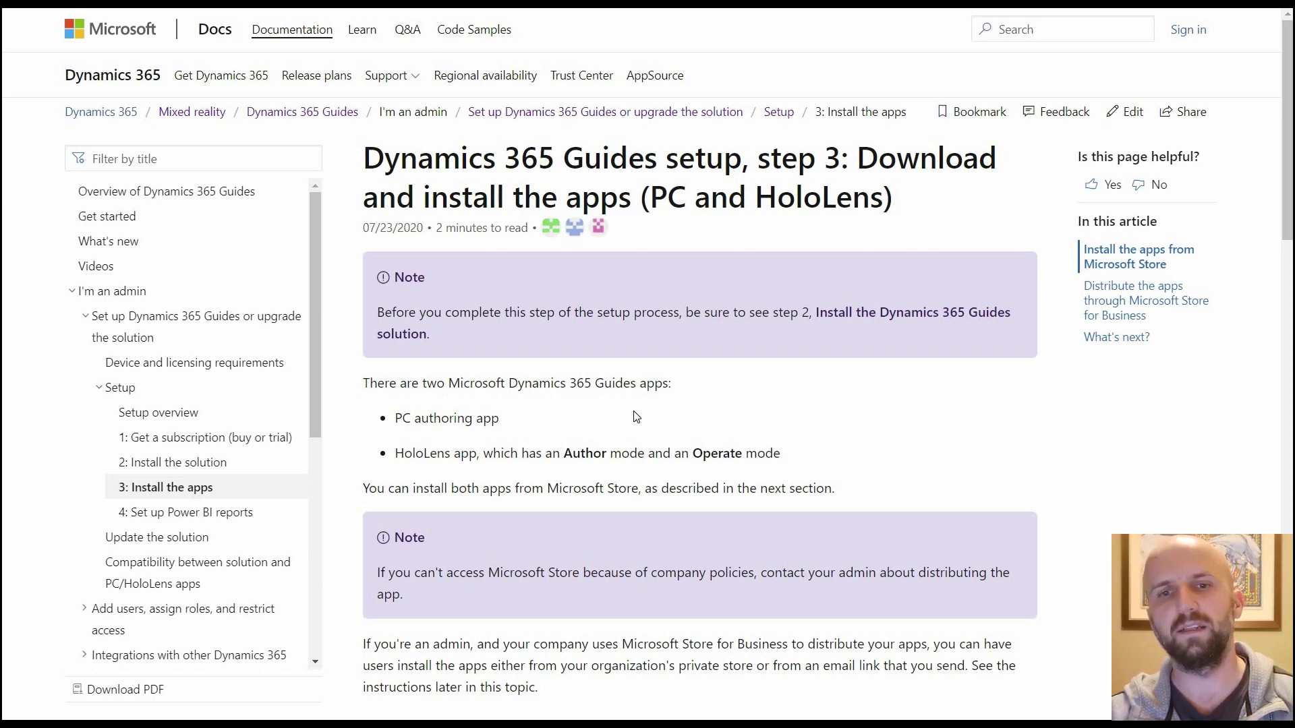
- Find the Dynamics 365 Guides desktop app on the computer and launch it
{"action": "key", "text": "super"}
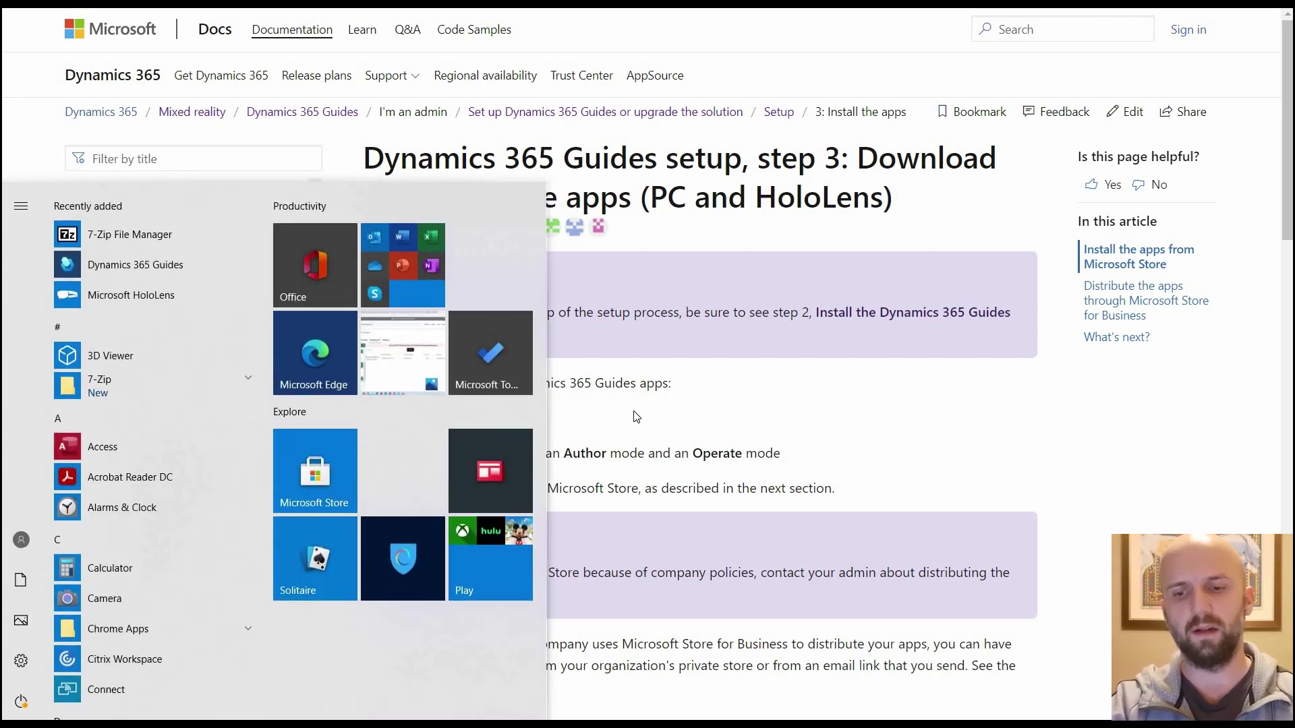
{"action": "type", "text": "guid"}
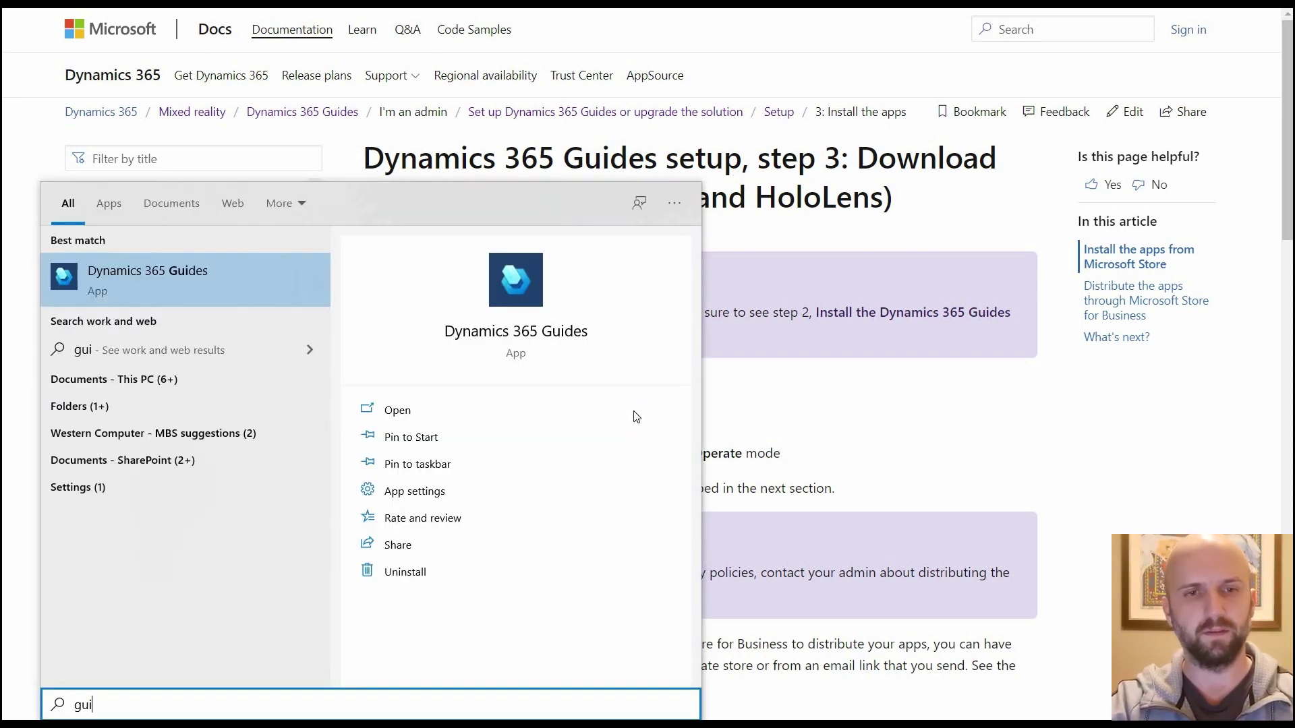
{"action": "key", "text": "Return"}
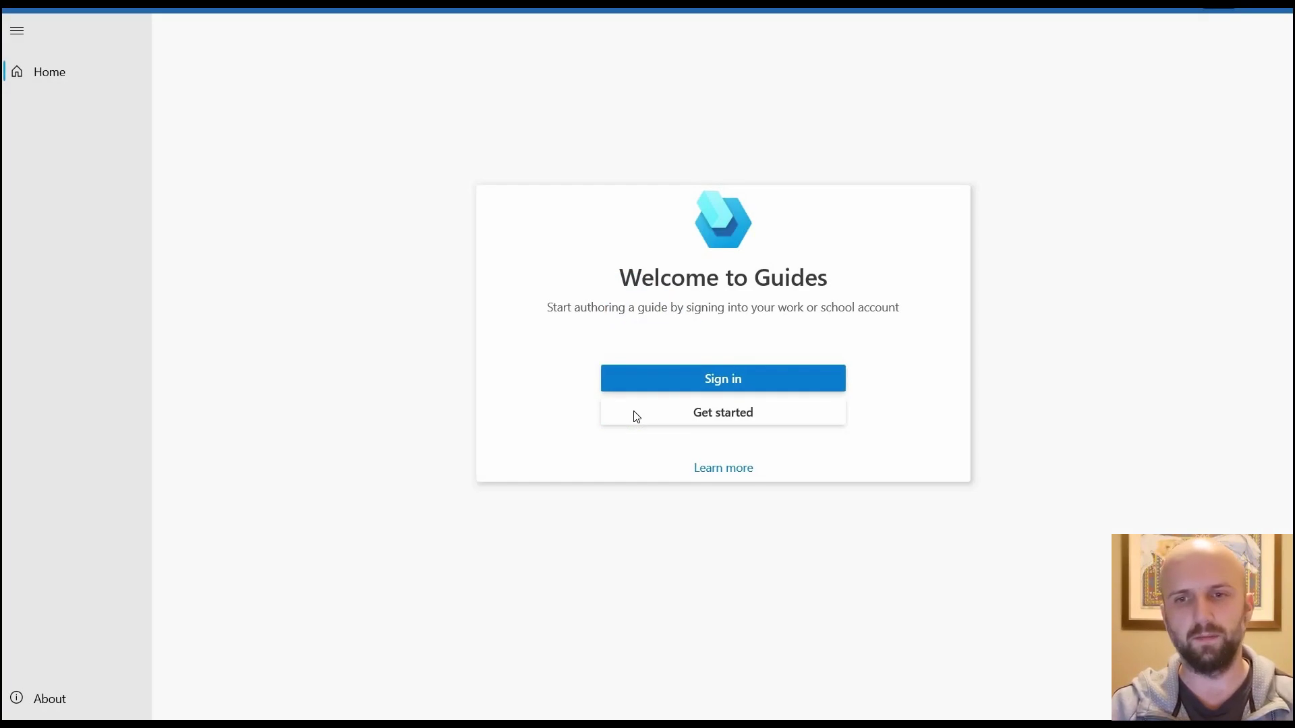
- Sign in to Guides with the saved work account and accept the preselected instance
{"action": "left_click", "coordinate": [701, 376]}
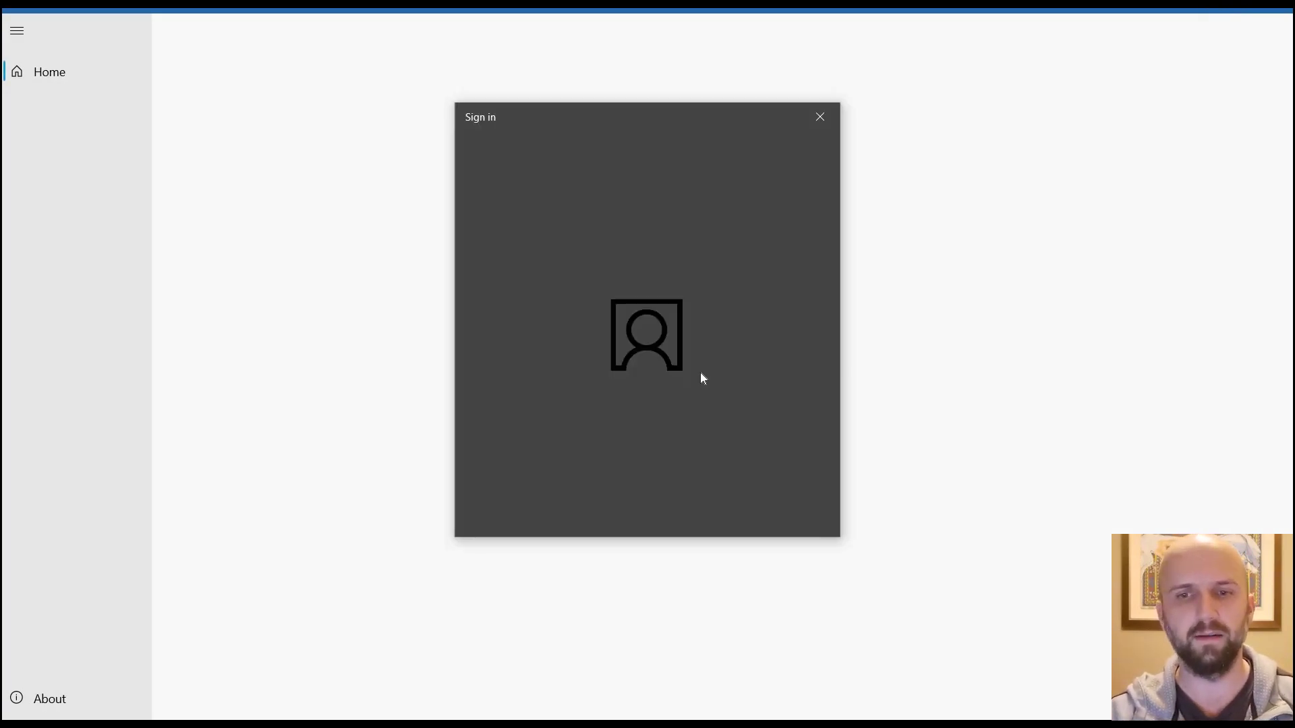
{"action": "left_click", "coordinate": [672, 345]}
{"action": "left_click", "coordinate": [689, 499]}
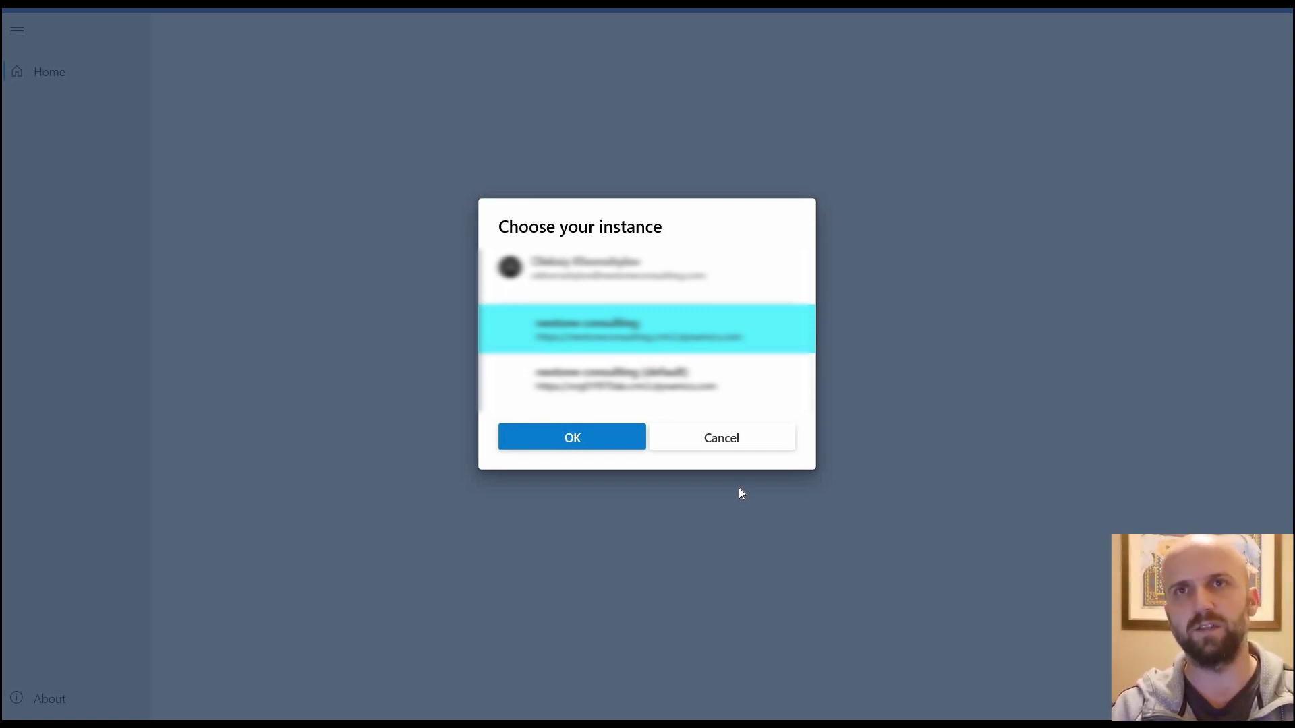
{"action": "left_click", "coordinate": [605, 431]}
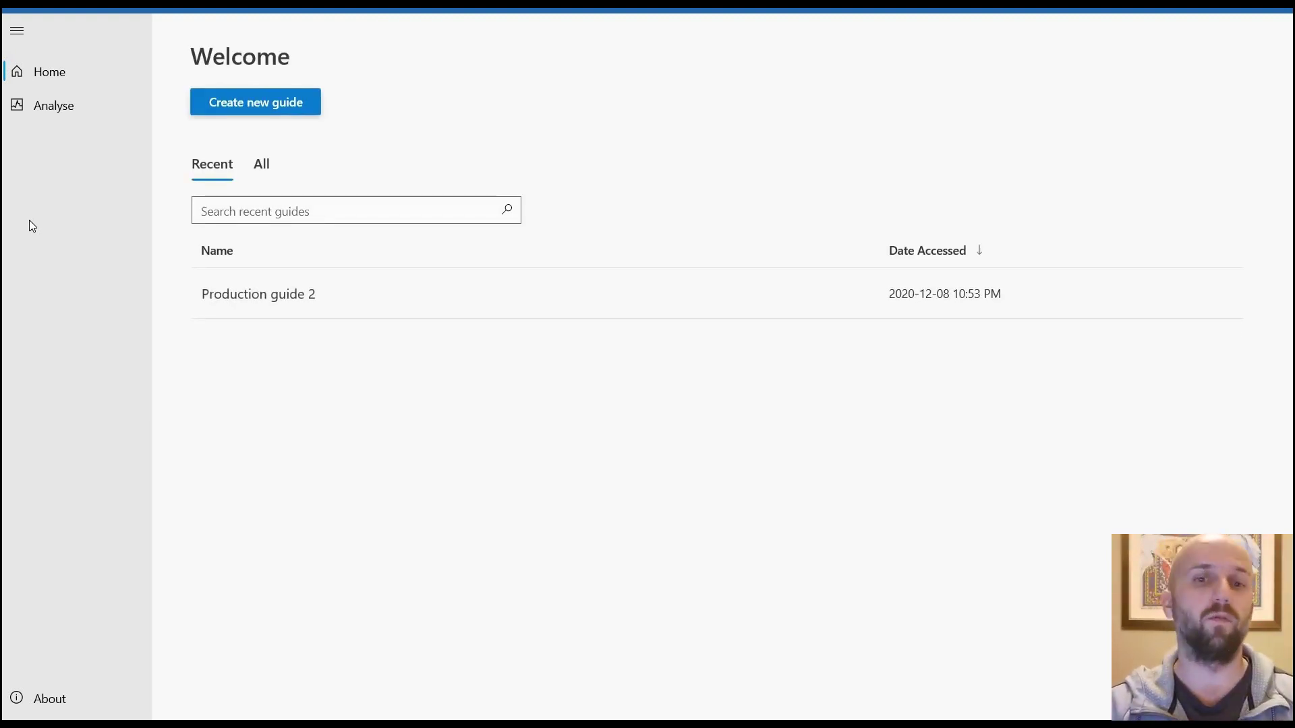
- Create a new guide named "Test 100"
{"action": "left_click", "coordinate": [243, 114]}
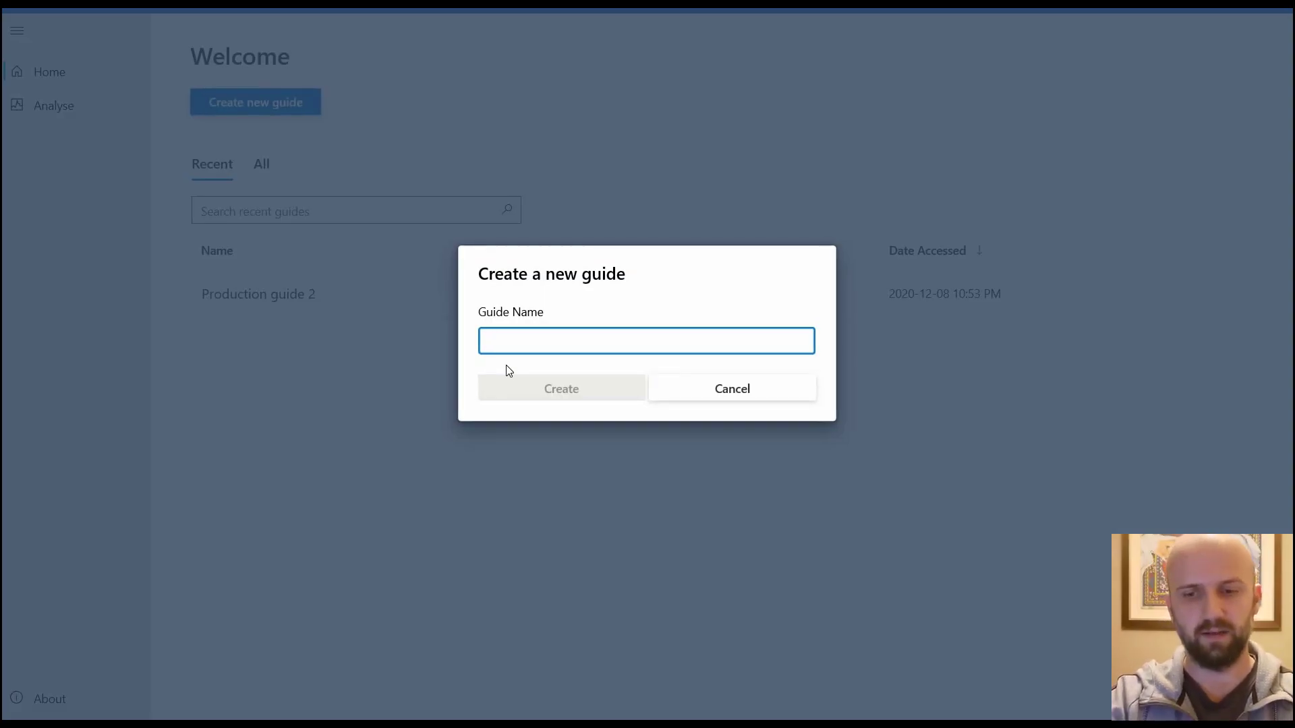
{"action": "type", "text": "Test 100"}
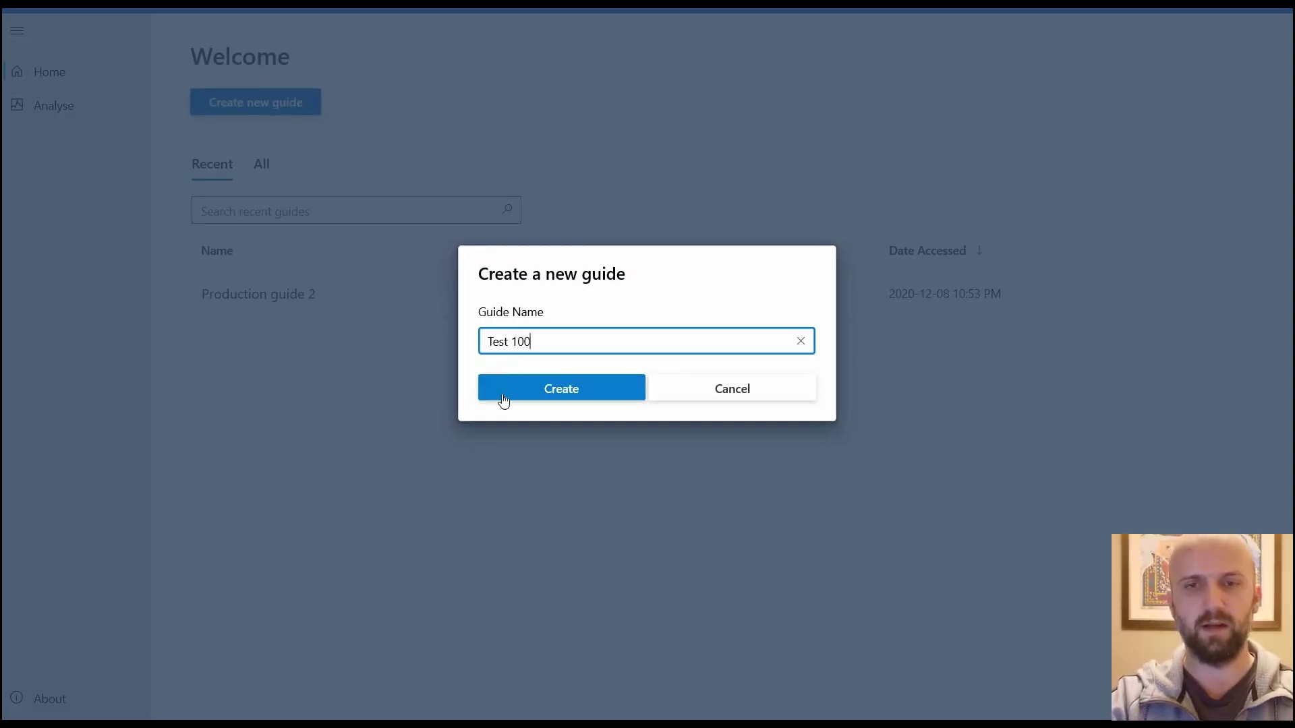
{"action": "left_click", "coordinate": [513, 389]}
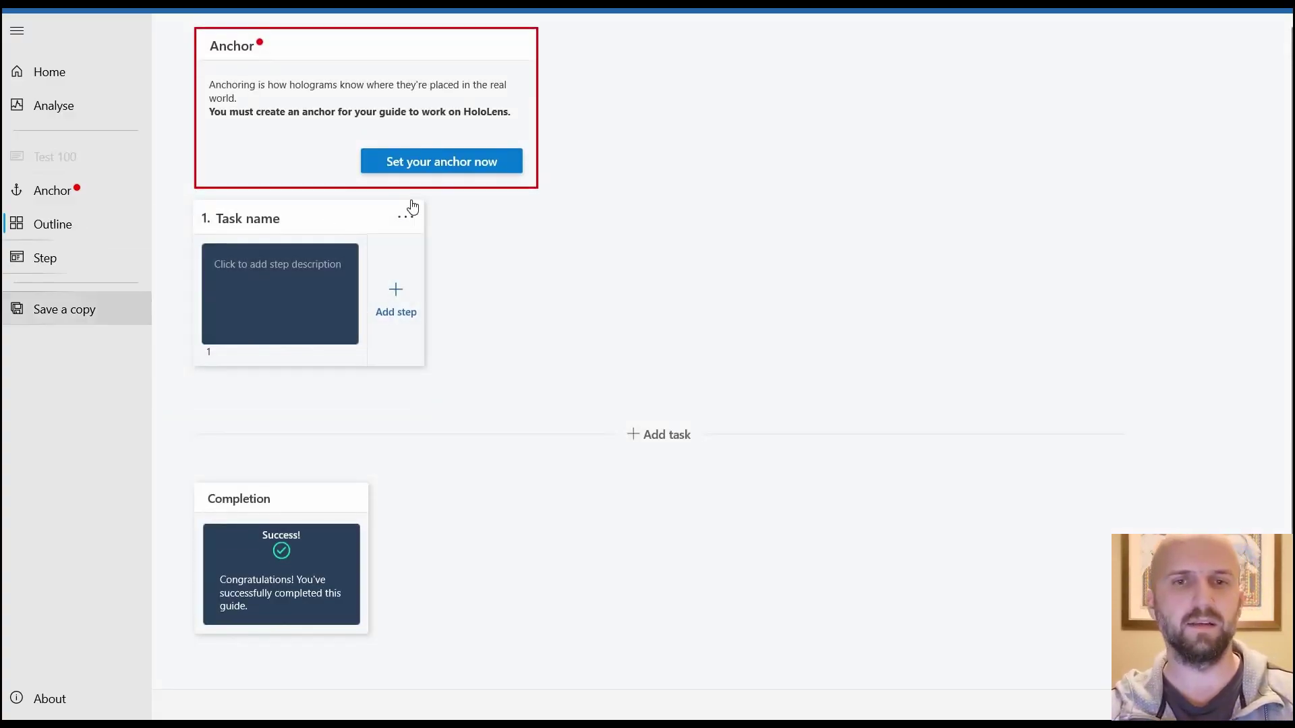
- Review the anchor methods and the available step types for the Test 100 guide without adding any, and return to the home page
{"action": "left_click", "coordinate": [459, 164]}
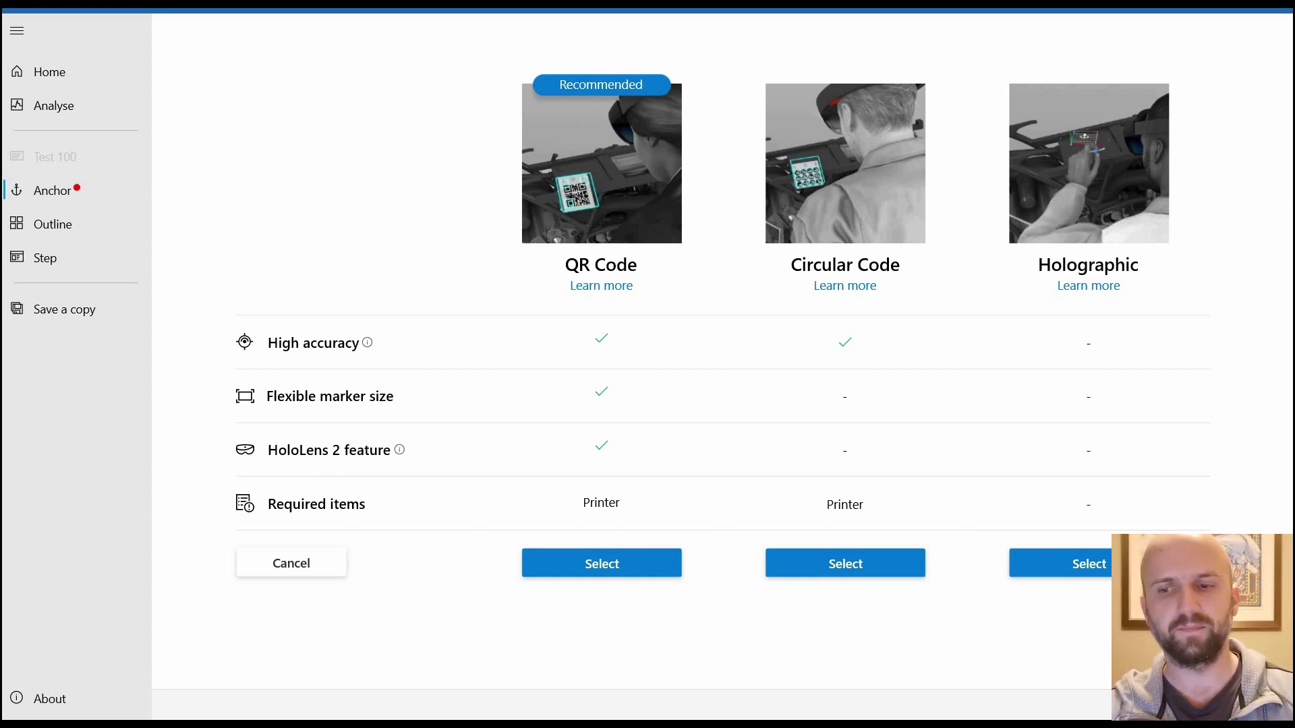
{"action": "left_click", "coordinate": [74, 224]}
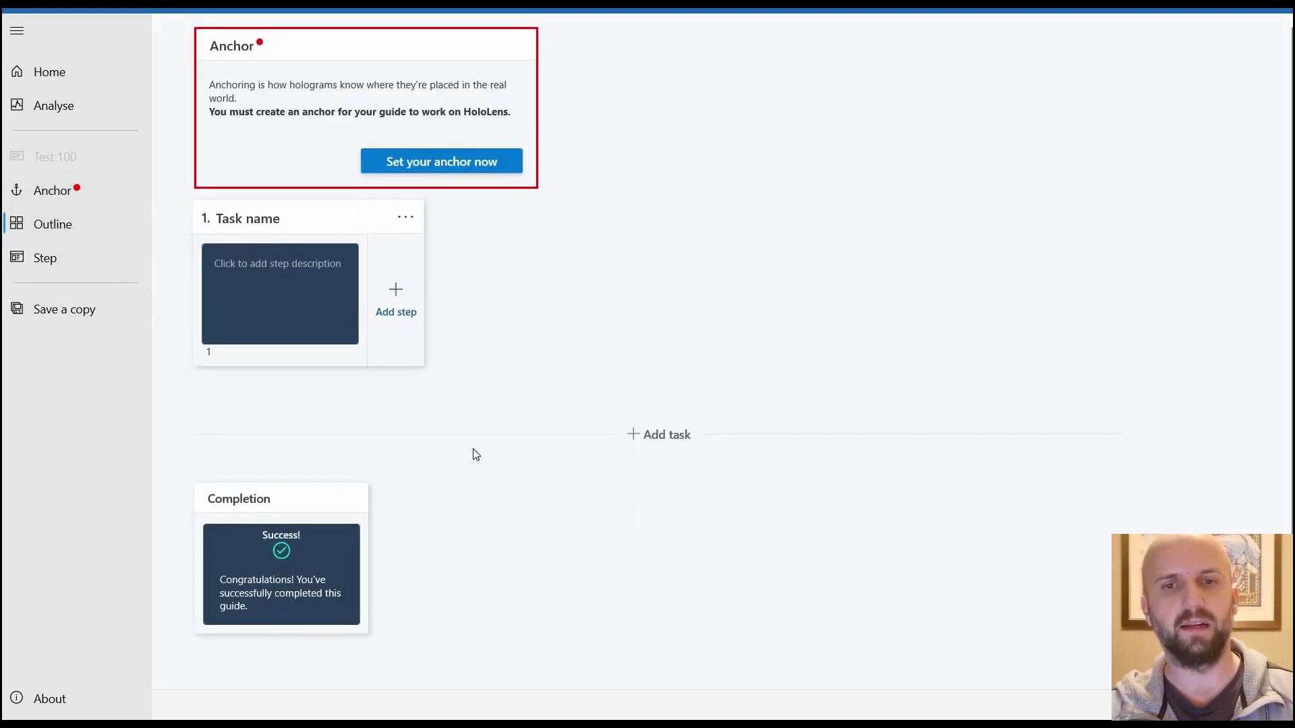
{"action": "left_click", "coordinate": [394, 302]}
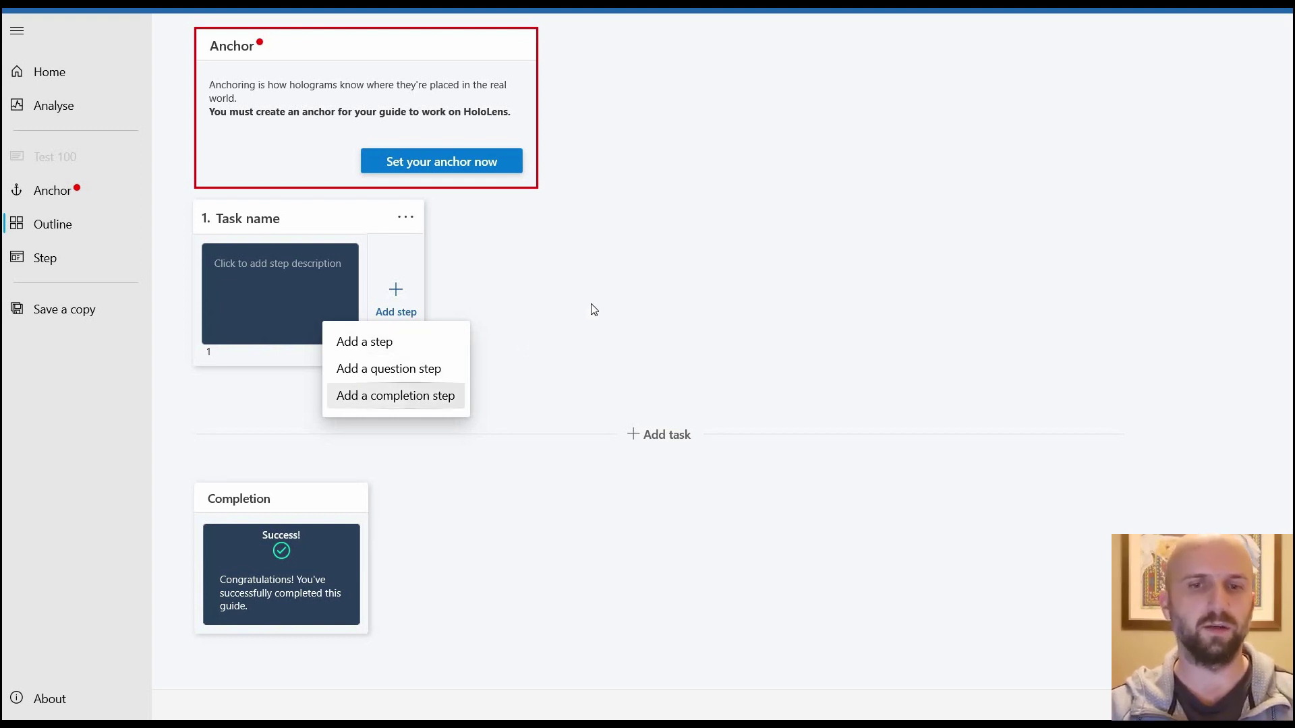
{"action": "left_click", "coordinate": [202, 199]}
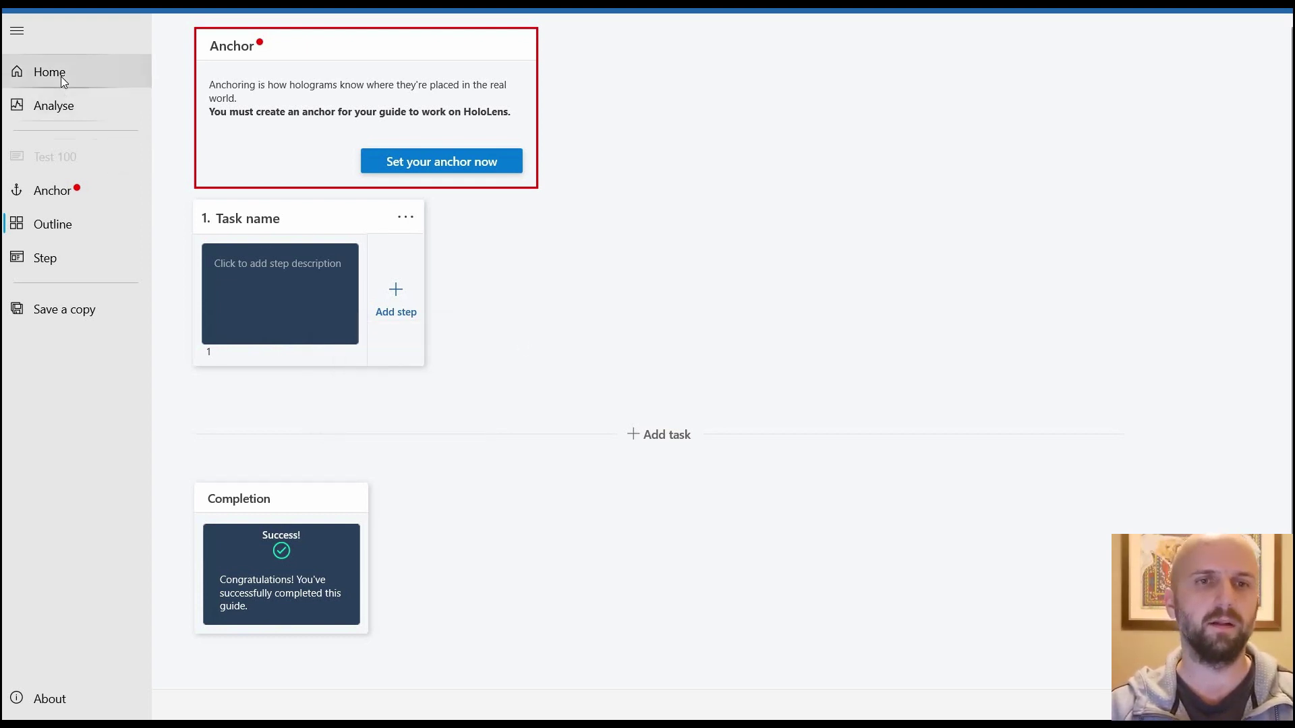
{"action": "left_click", "coordinate": [63, 80]}
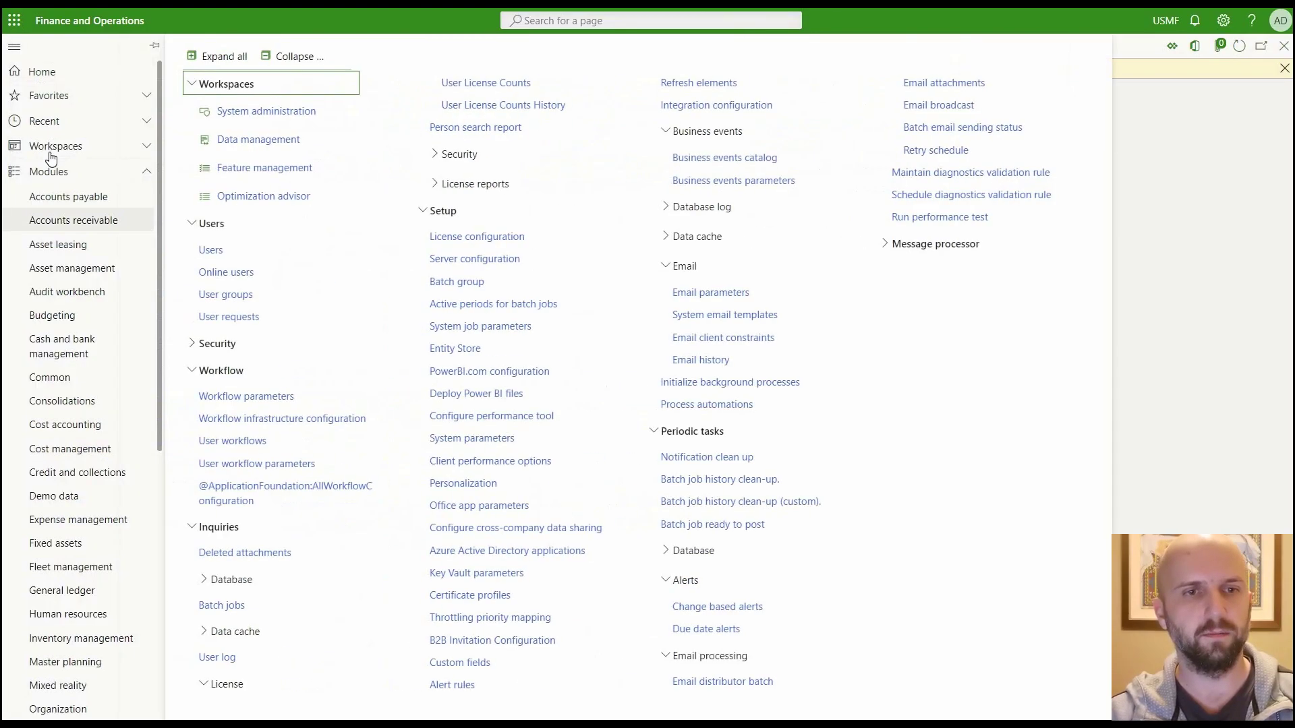
- Switch to Finance and Operations, open Dual-write from the Data management workspace and review the environment's connection details
{"action": "left_click", "coordinate": [51, 157]}
{"action": "scroll", "coordinate": [101, 593], "scroll_direction": "down", "scroll_amount": 5}
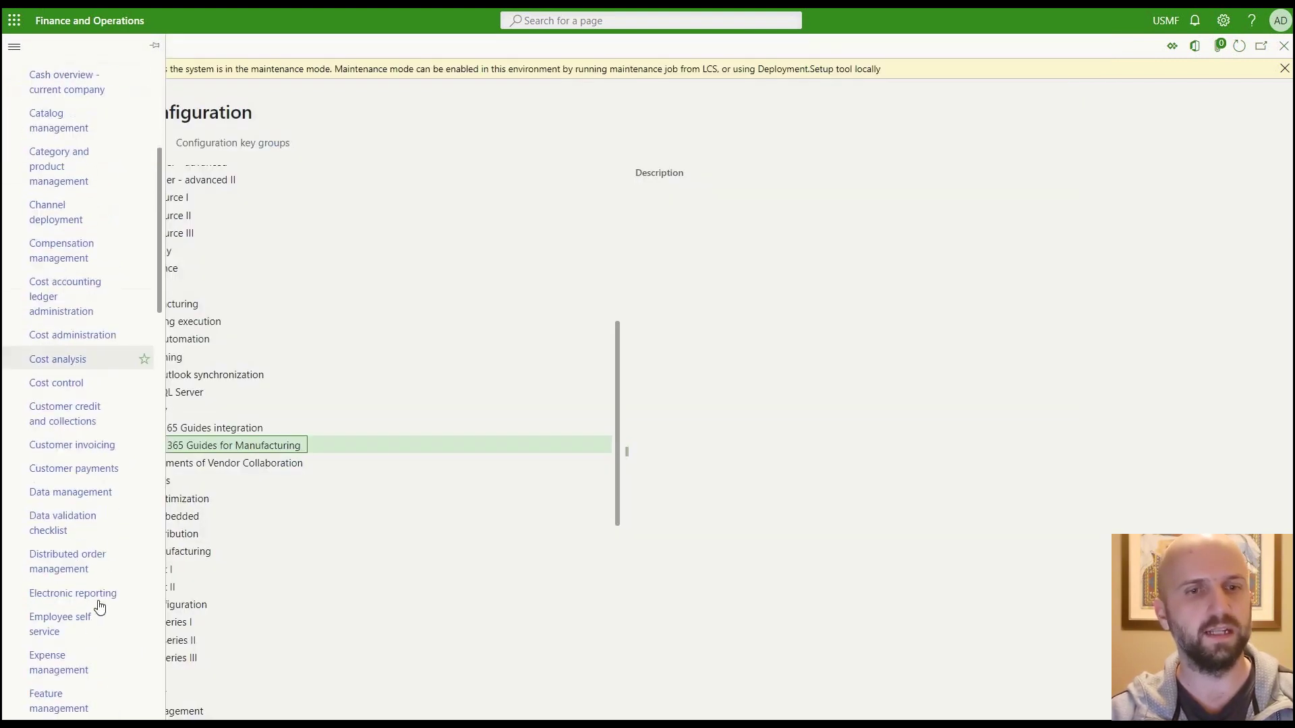
{"action": "left_click", "coordinate": [43, 492]}
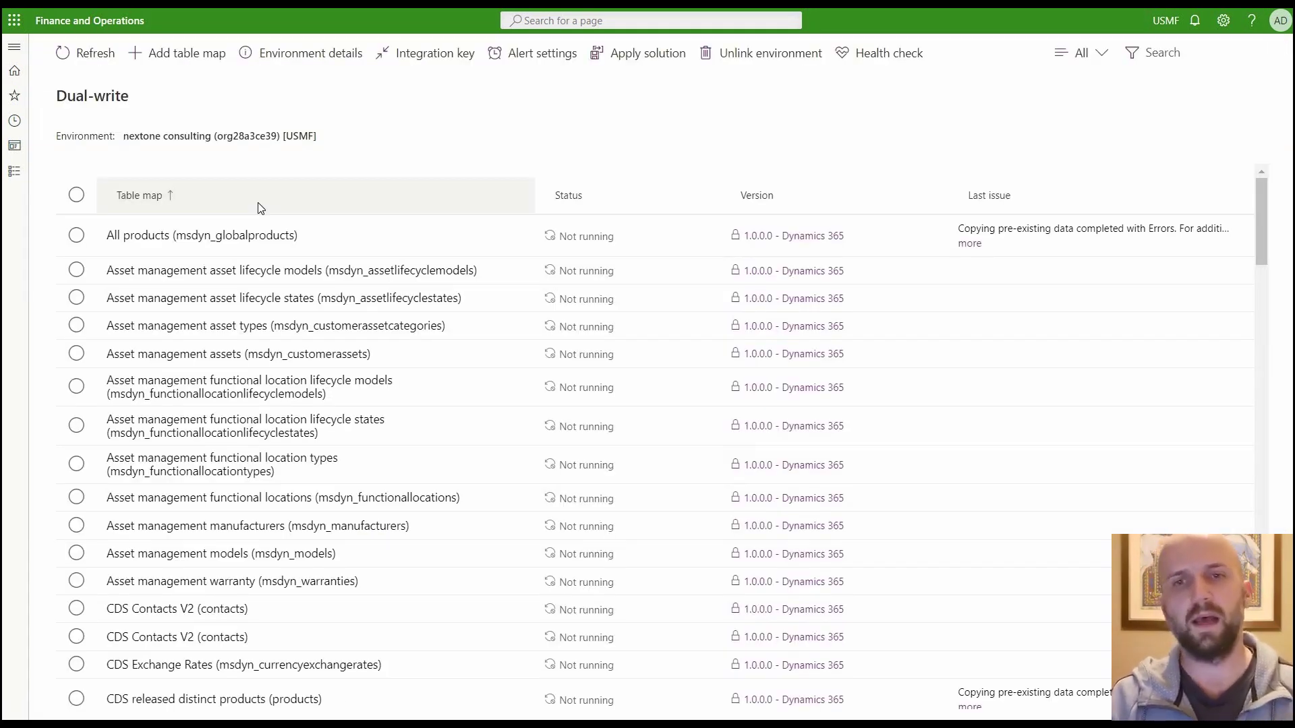
{"action": "left_click", "coordinate": [320, 68]}
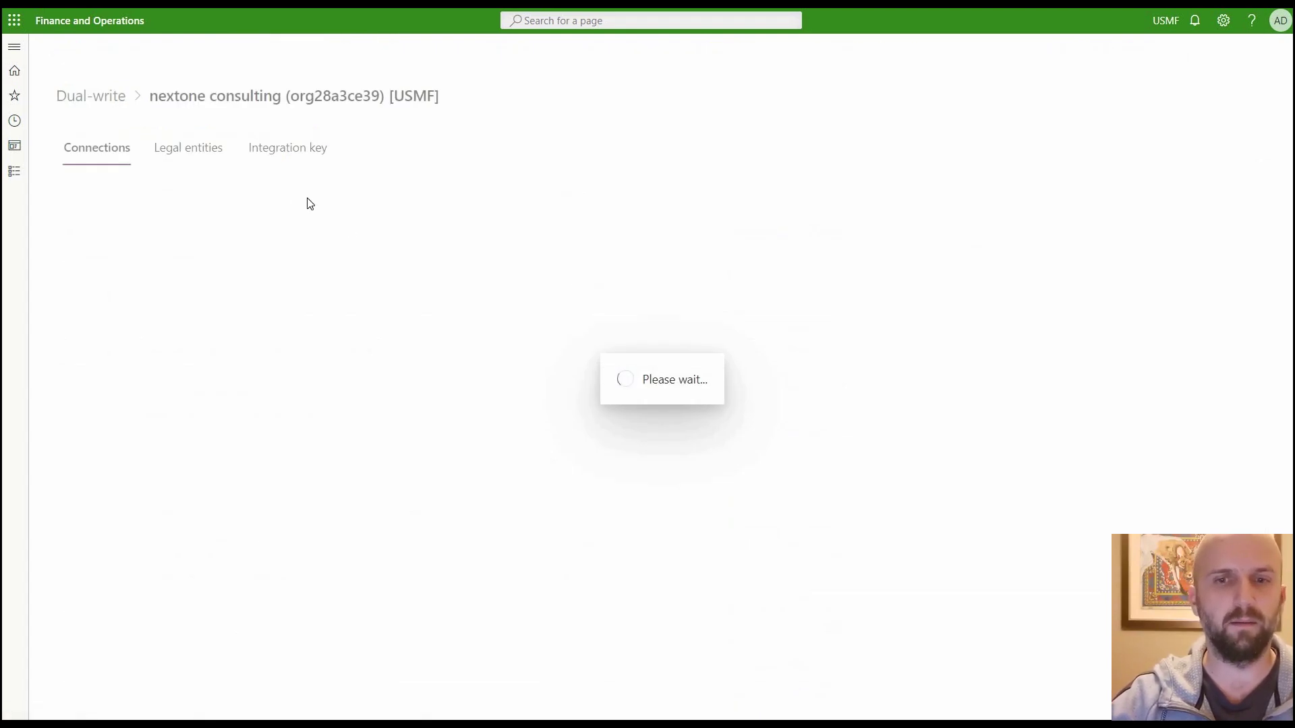
{"action": "left_click", "coordinate": [188, 148]}
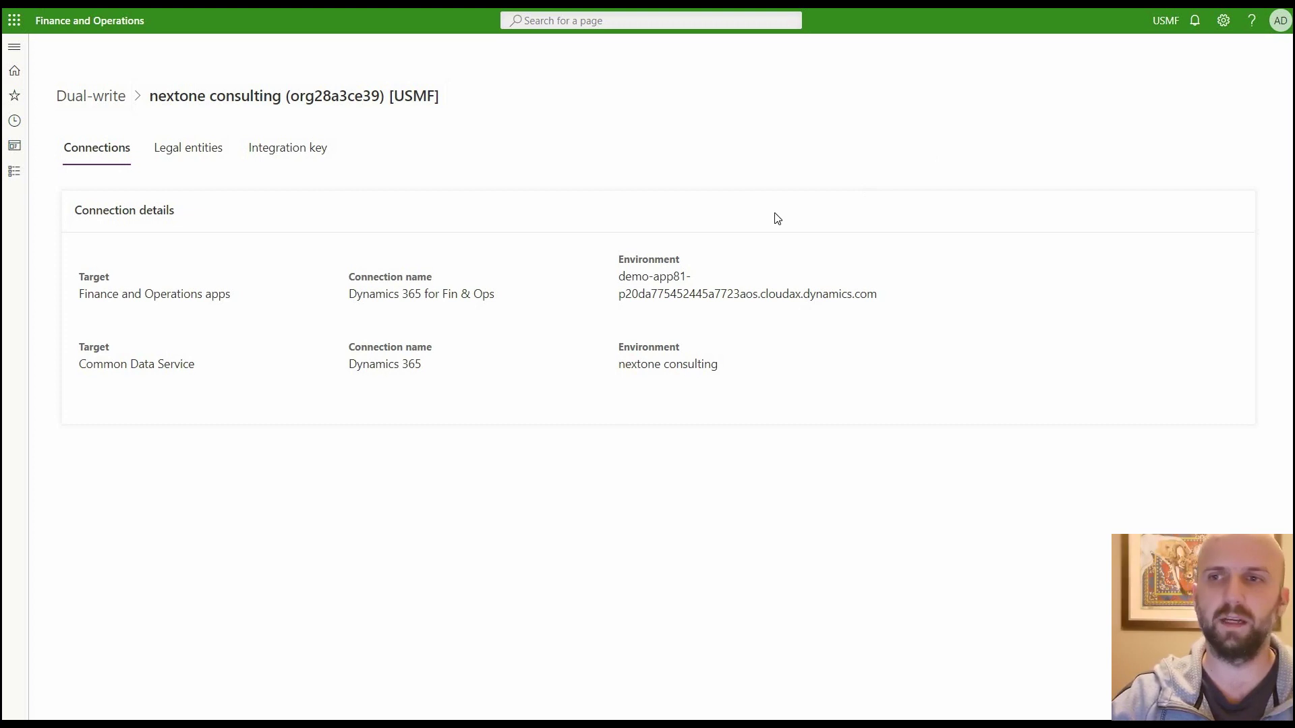
{"action": "key", "text": "alt+Left"}
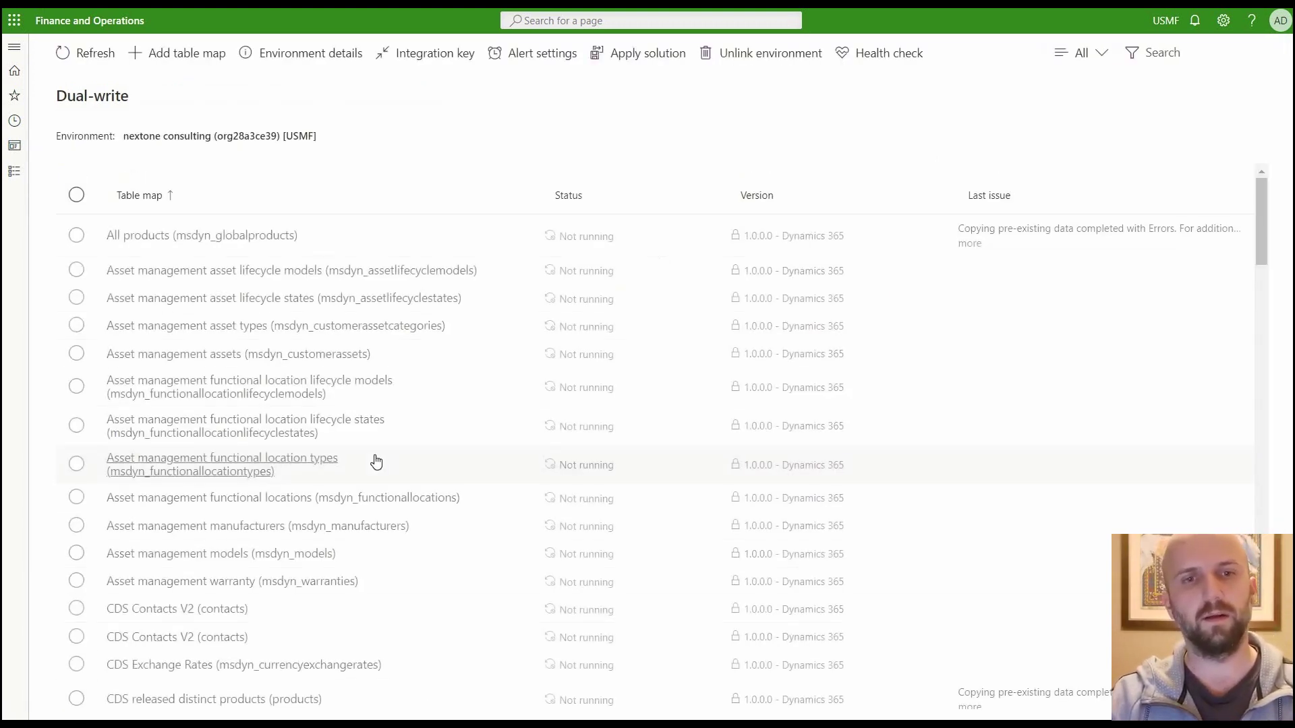
- Locate the Mixed reality guides entity table map by searching for "gui", and switch to Power Apps to open the Guides app
{"action": "key", "text": "ctrl+f"}
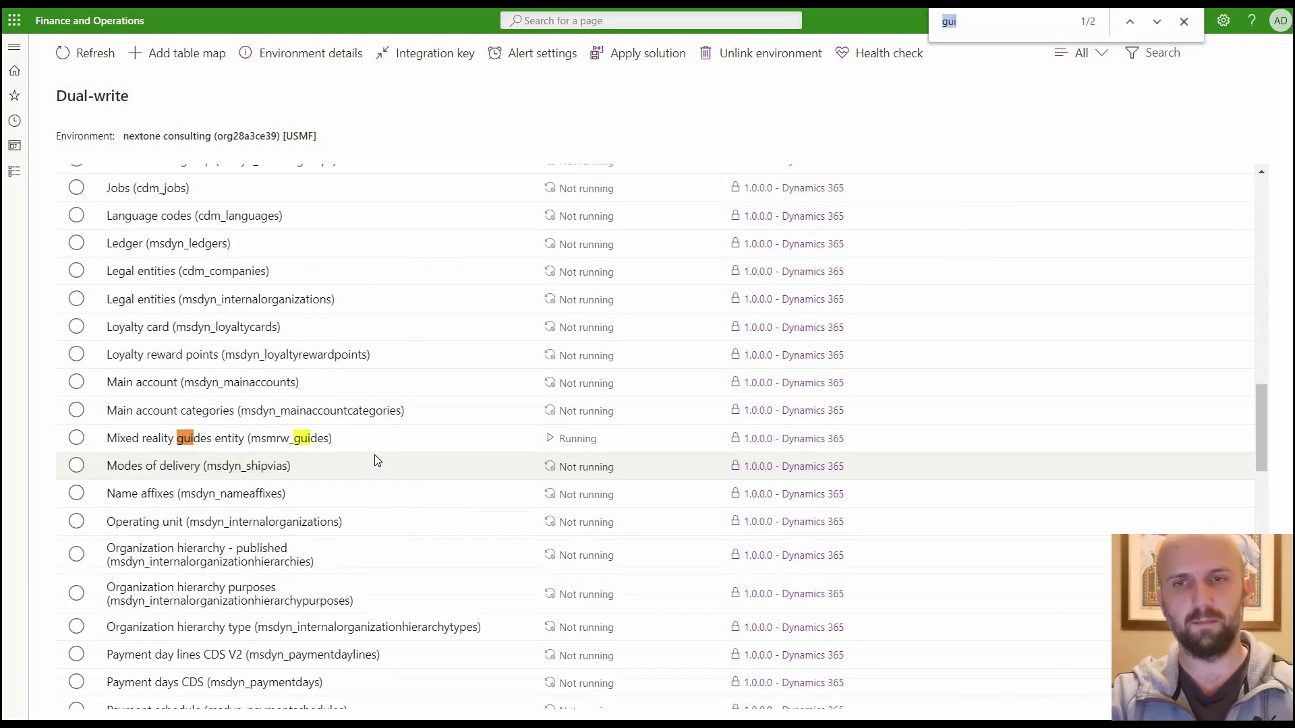
{"action": "left_click", "coordinate": [76, 438]}
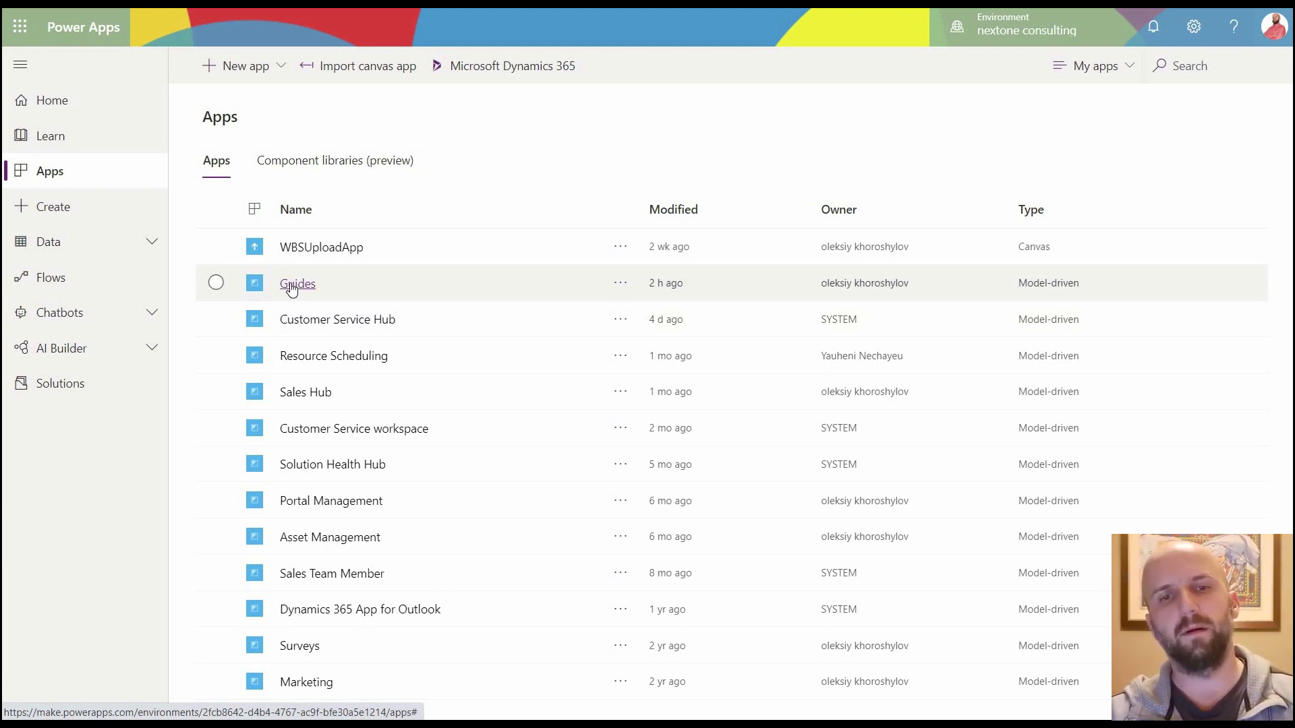
{"action": "left_click", "coordinate": [292, 285]}
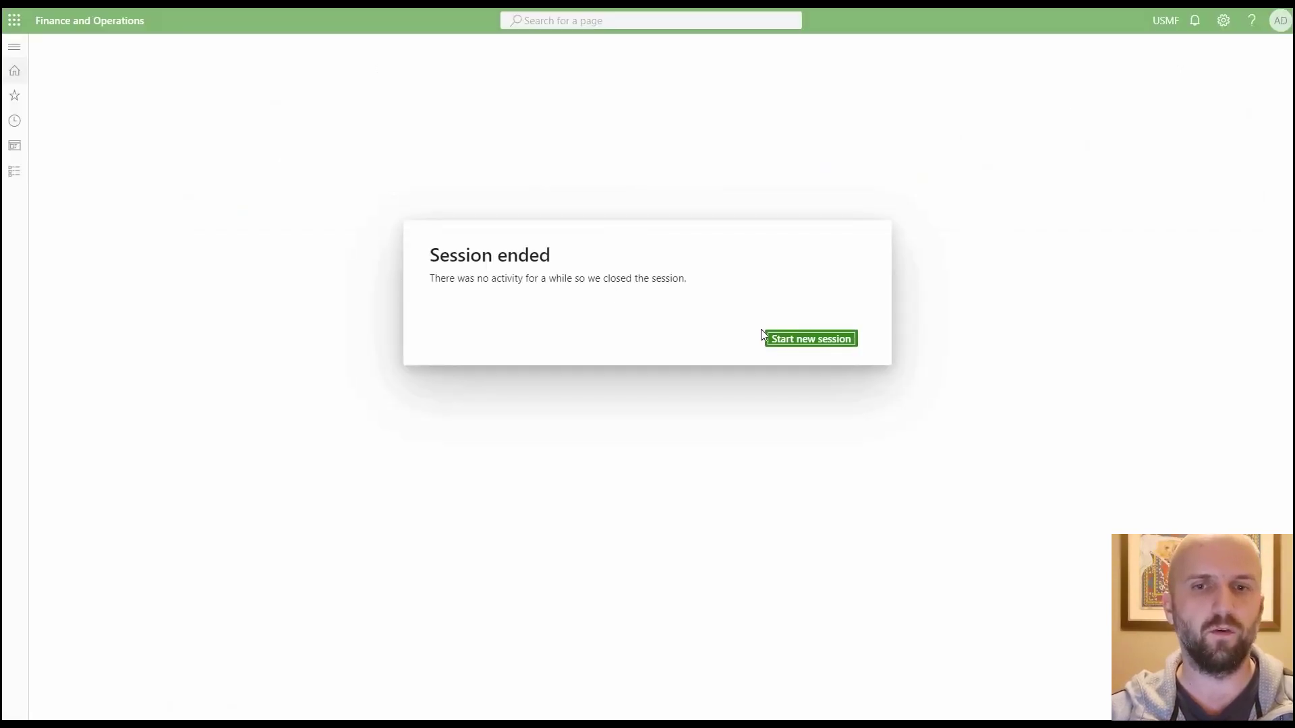
- Switch to Finance and Operations, start a new session and open the Guides integration setup of the Mixed reality module
{"action": "left_click", "coordinate": [765, 335]}
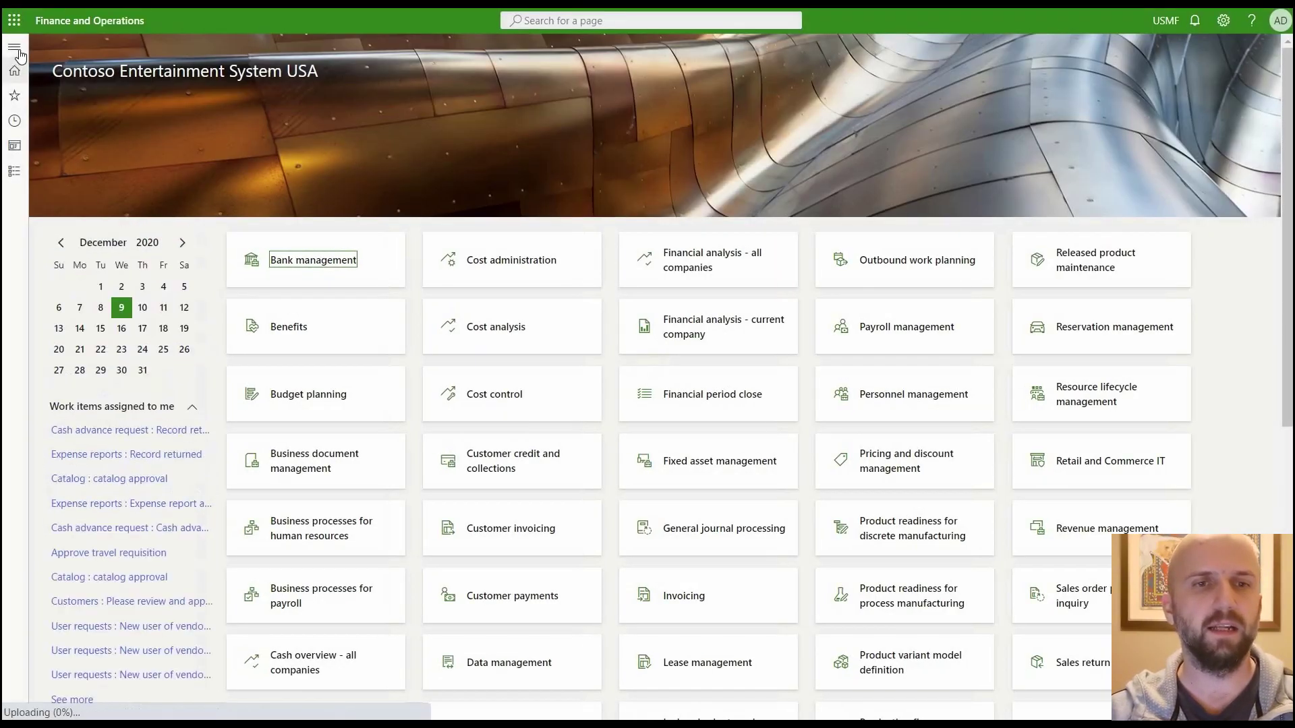
{"action": "left_click", "coordinate": [16, 48]}
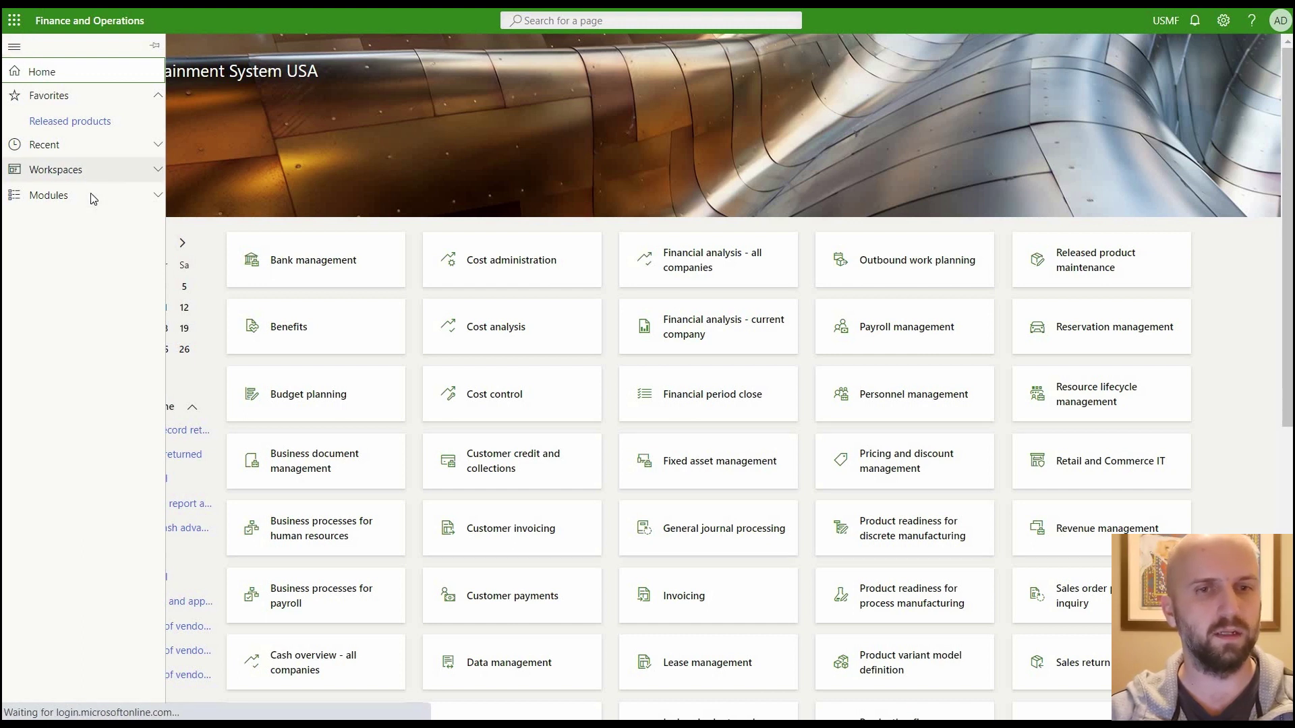
{"action": "left_click", "coordinate": [67, 194]}
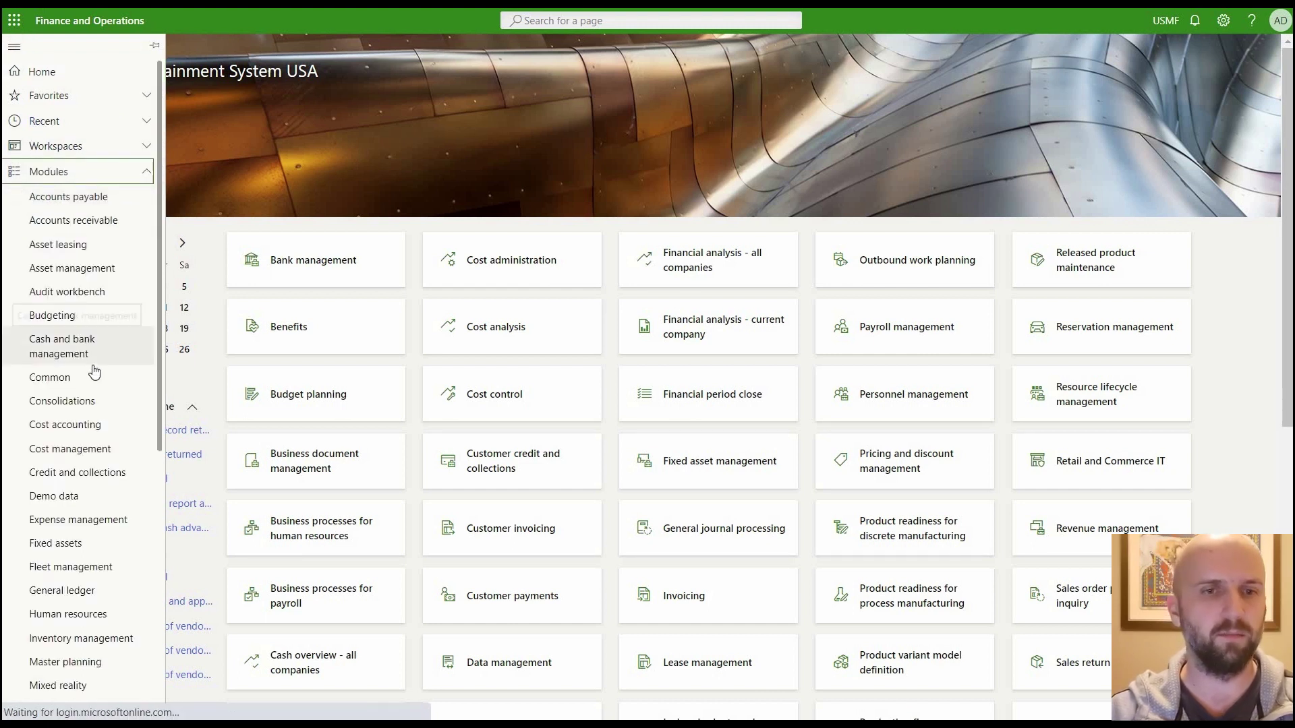
{"action": "scroll", "coordinate": [65, 435], "scroll_direction": "down", "scroll_amount": 4}
{"action": "scroll", "coordinate": [66, 435], "scroll_direction": "down", "scroll_amount": 1}
{"action": "left_click", "coordinate": [59, 348]}
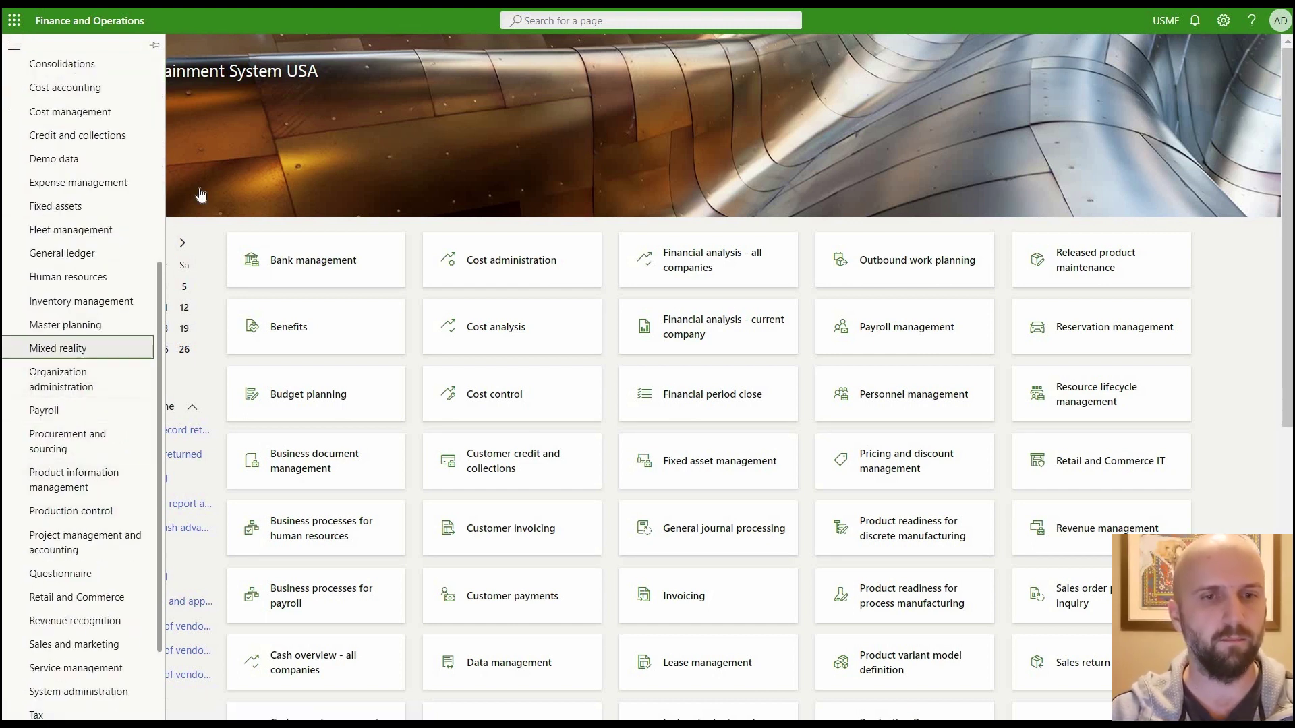
{"action": "left_click", "coordinate": [226, 193]}
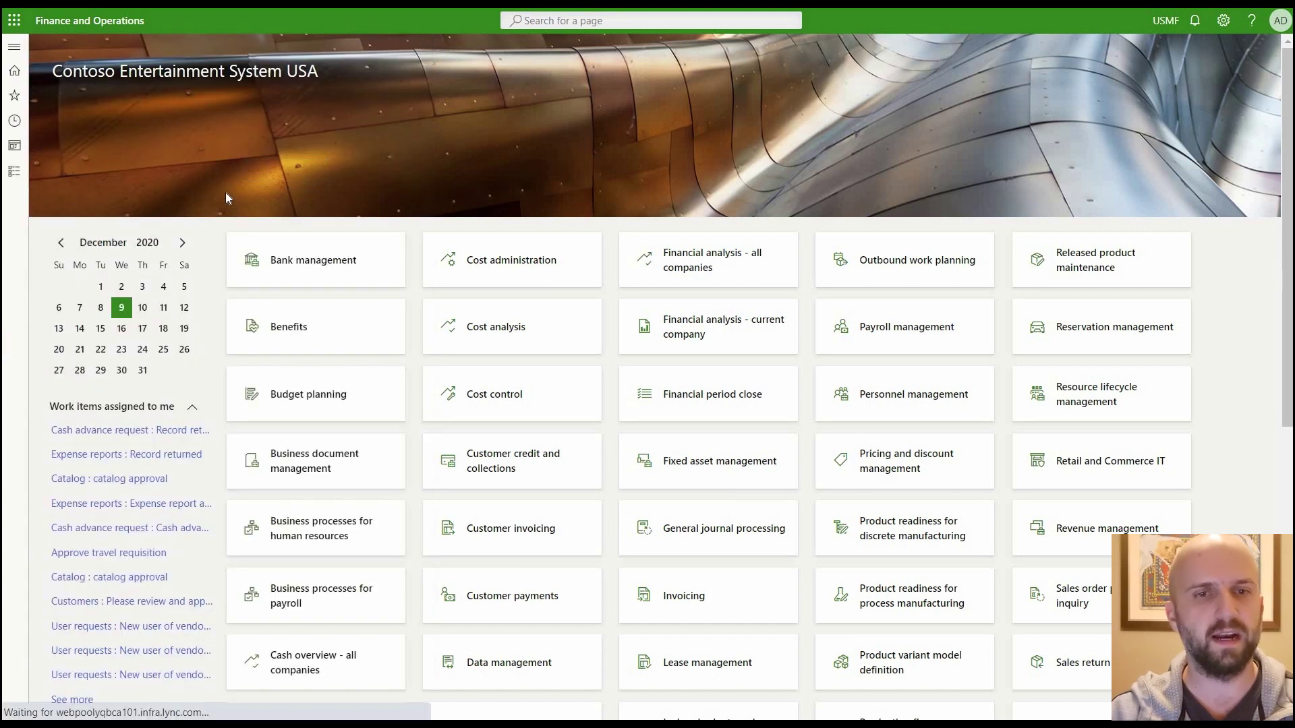
- Examine the CDS environment subdomain entered on the Dynamics 365 Guides integration page
{"action": "left_click_drag", "start_coordinate": [153, 135], "coordinate": [89, 136]}
{"action": "left_click", "coordinate": [121, 137]}
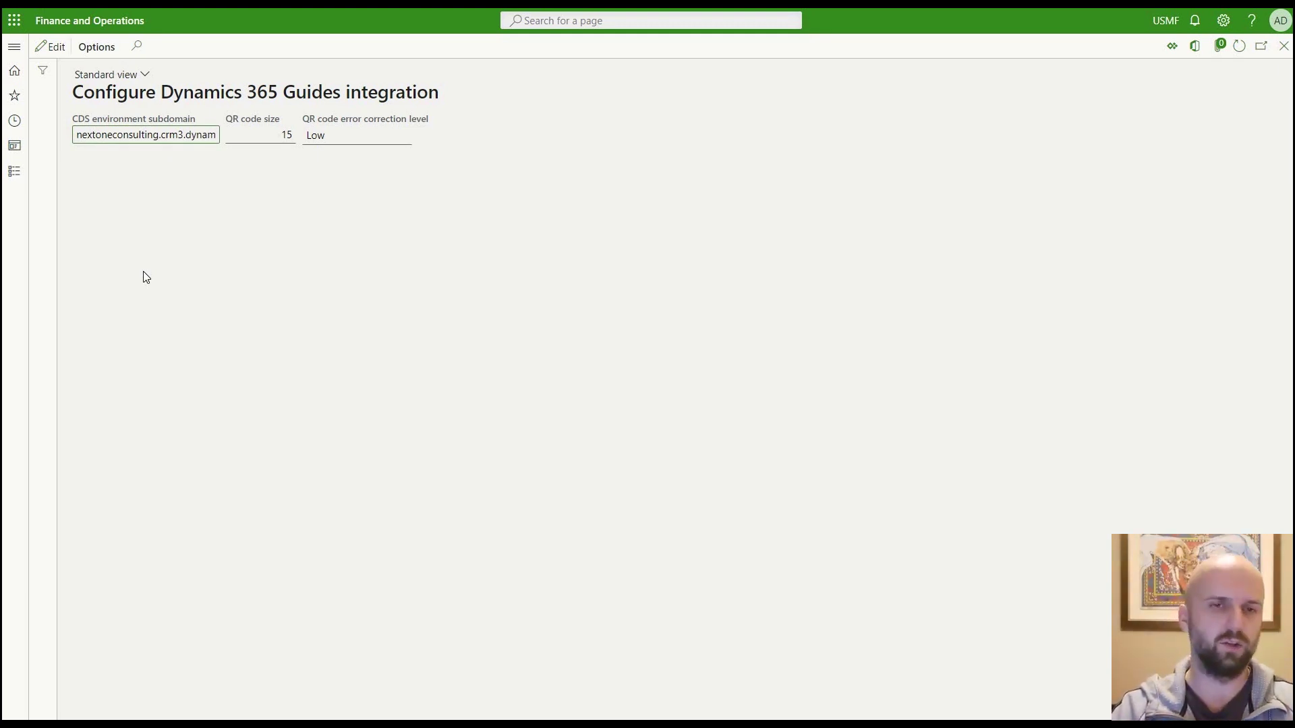
{"action": "left_click_drag", "start_coordinate": [116, 135], "coordinate": [76, 135]}
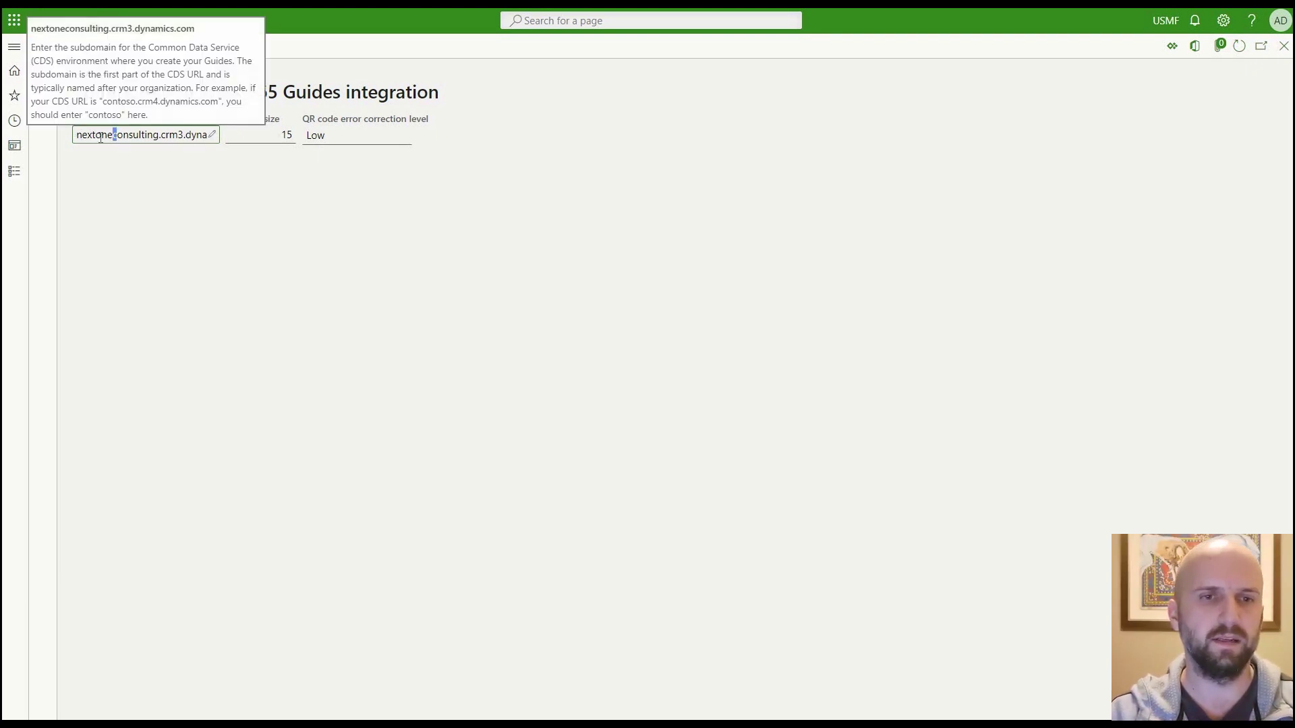
{"action": "left_click_drag", "start_coordinate": [76, 135], "coordinate": [207, 135]}
{"action": "left_click", "coordinate": [167, 136]}
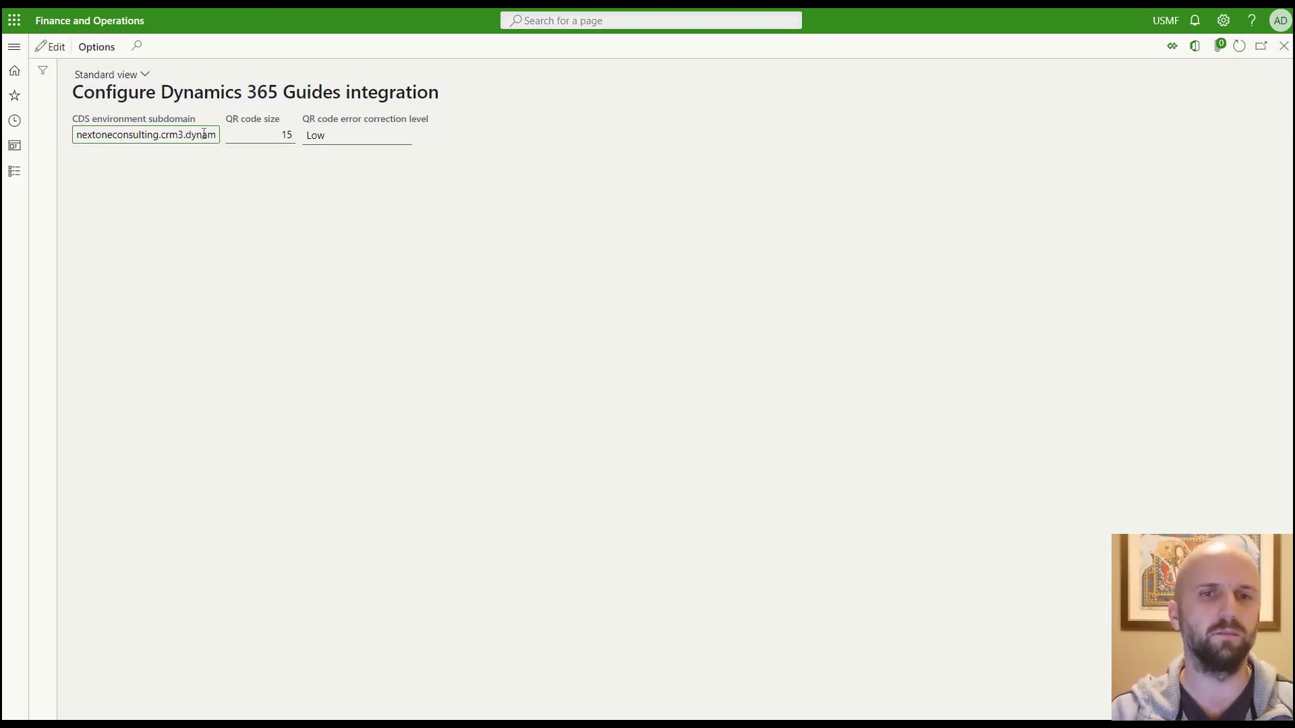
{"action": "left_click", "coordinate": [180, 203]}
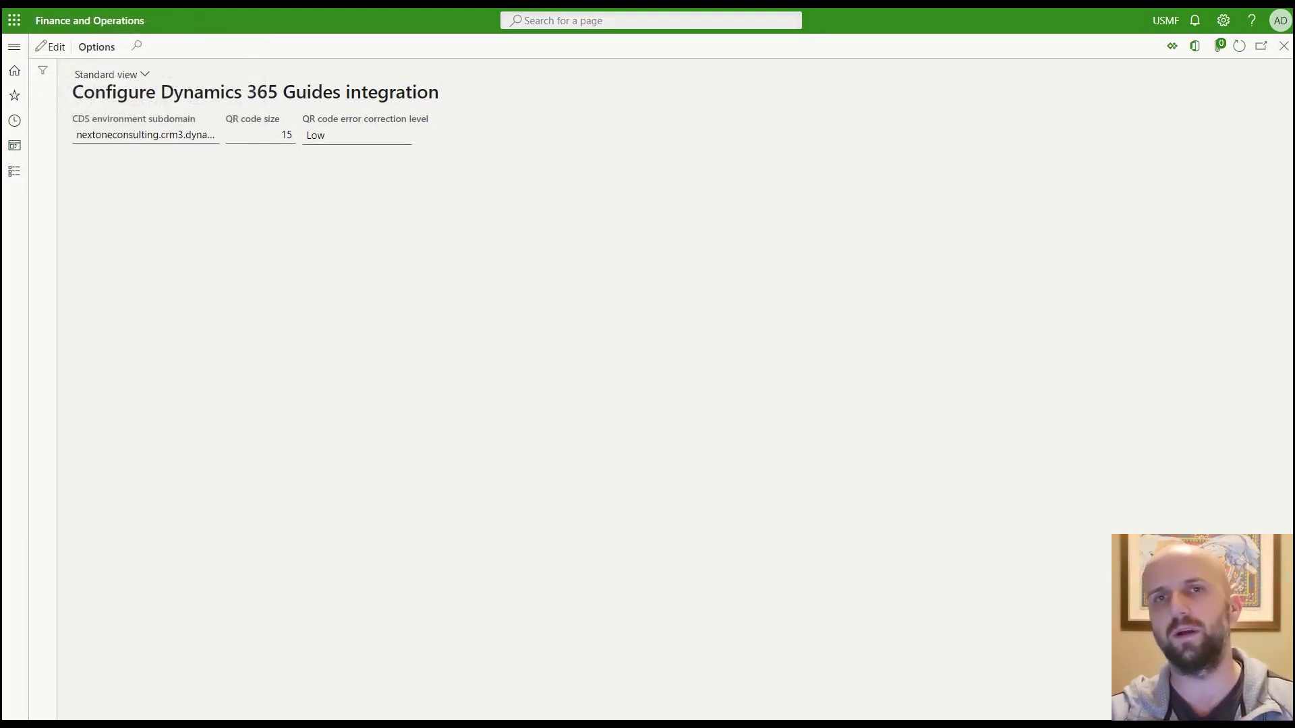
- Open the list of all Dynamics 365 Guides in the Mixed reality module
{"action": "left_click", "coordinate": [15, 46]}
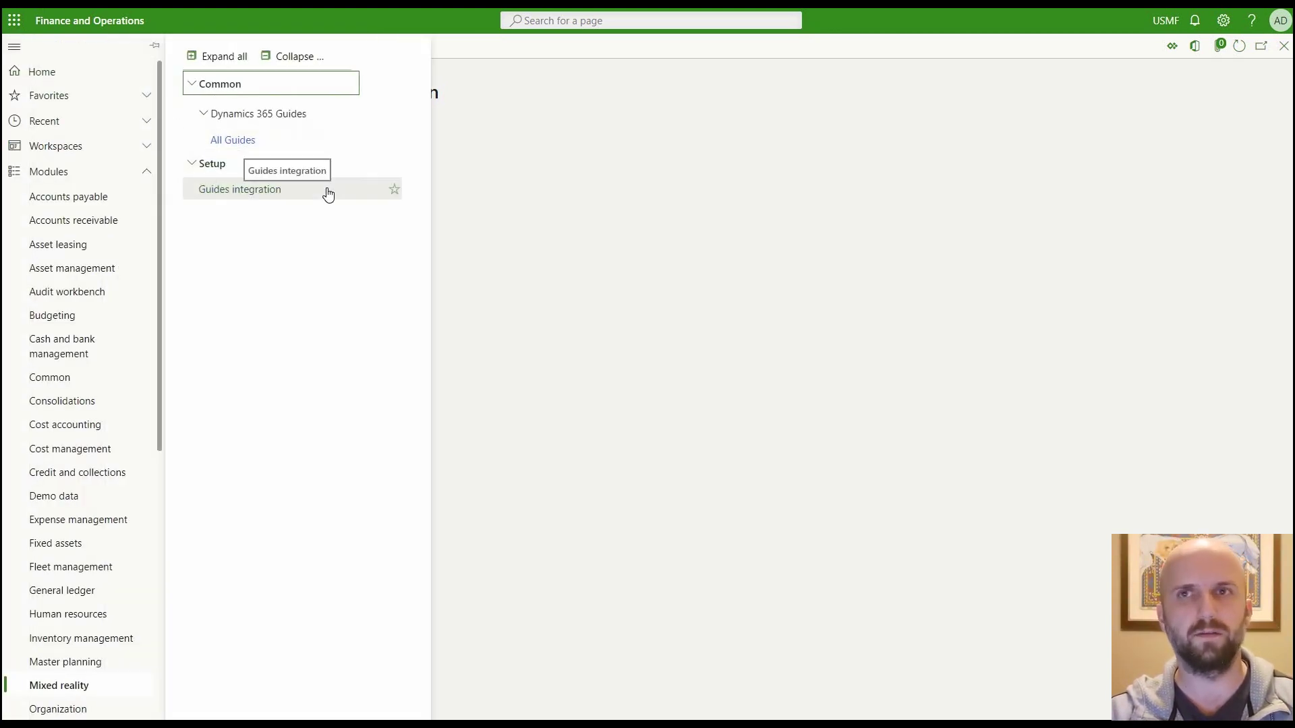
{"action": "left_click", "coordinate": [248, 142]}
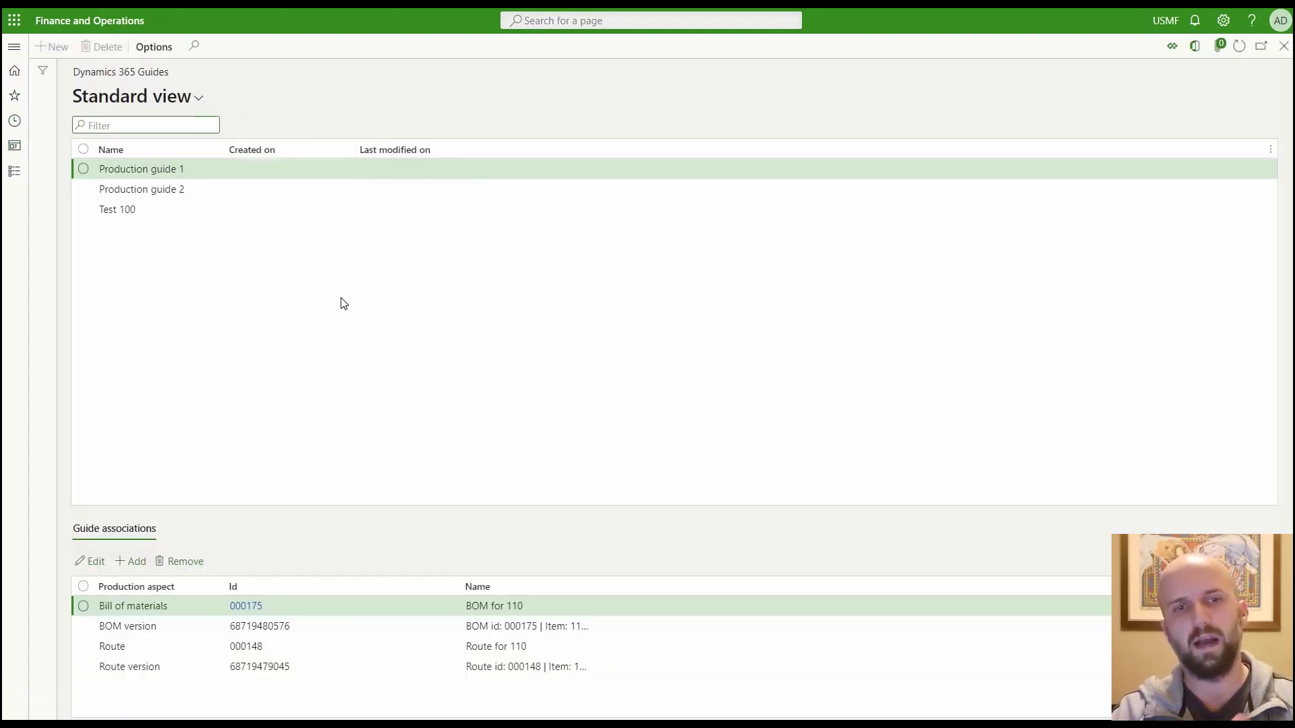
- Start a new association for the Test 100 guide and examine which production aspects it can be linked to
{"action": "left_click", "coordinate": [123, 216]}
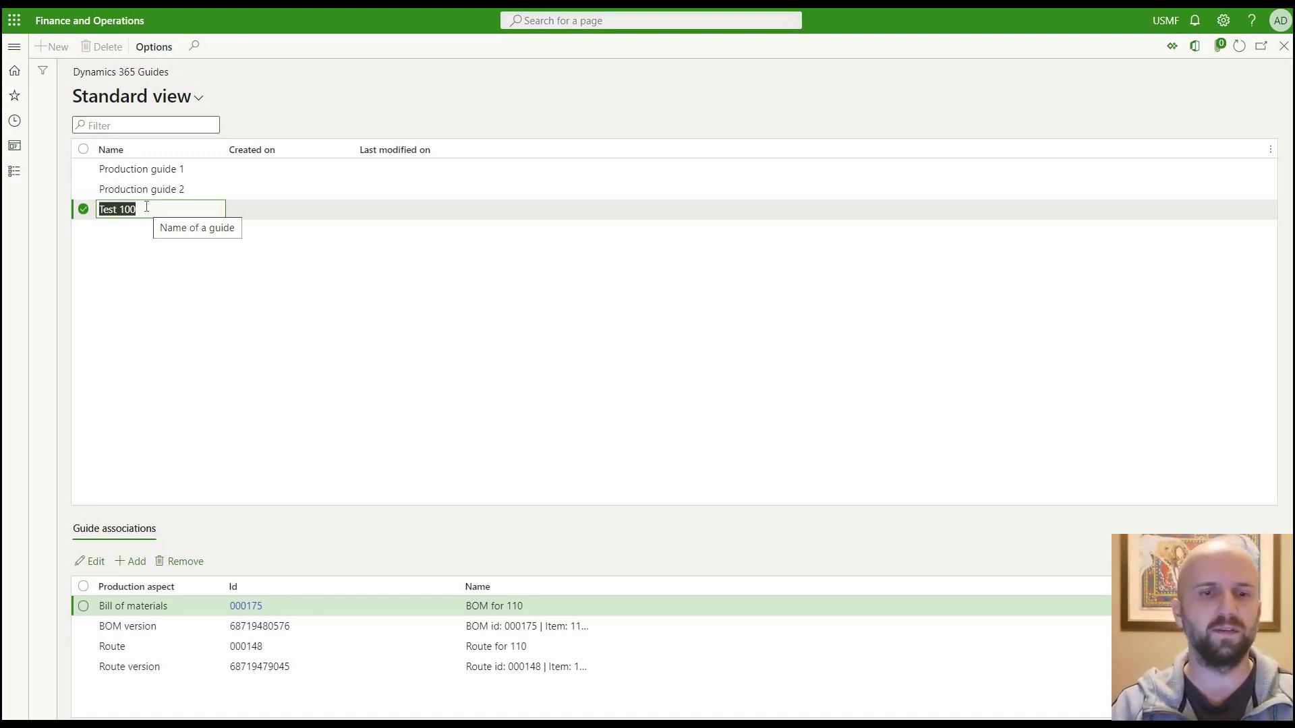
{"action": "left_click", "coordinate": [139, 560]}
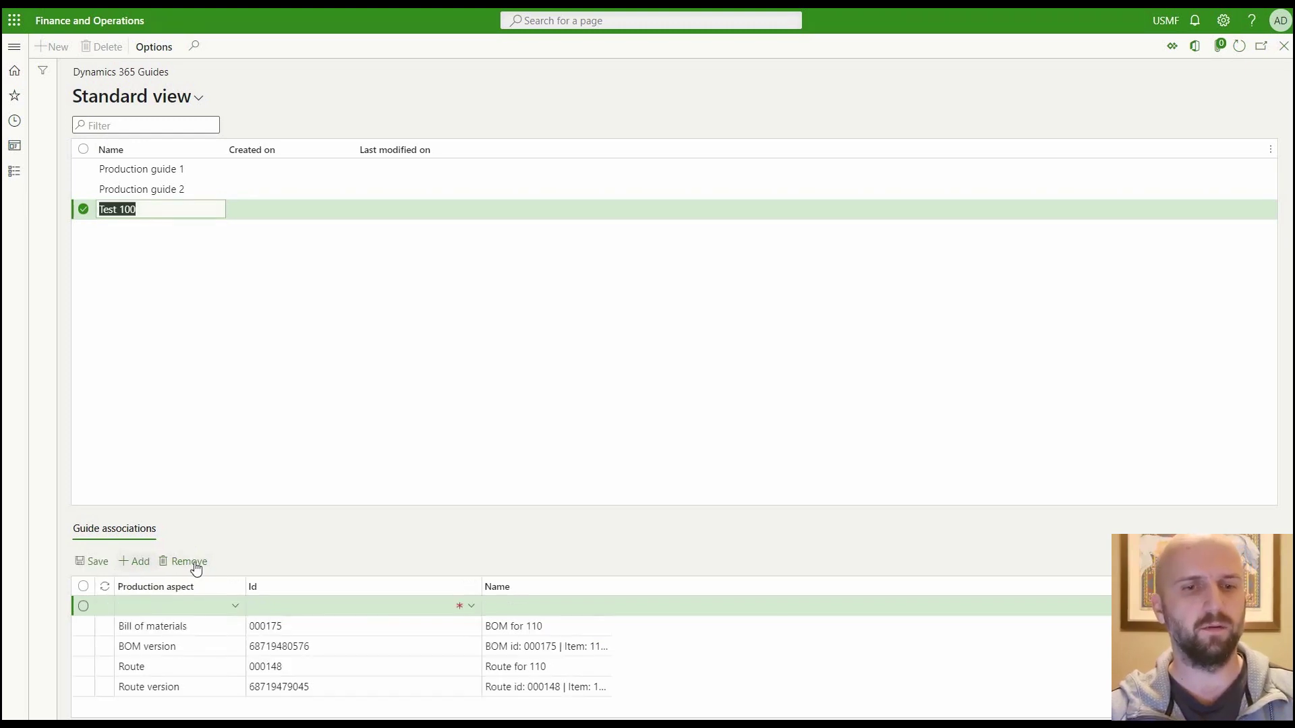
{"action": "left_click", "coordinate": [235, 605]}
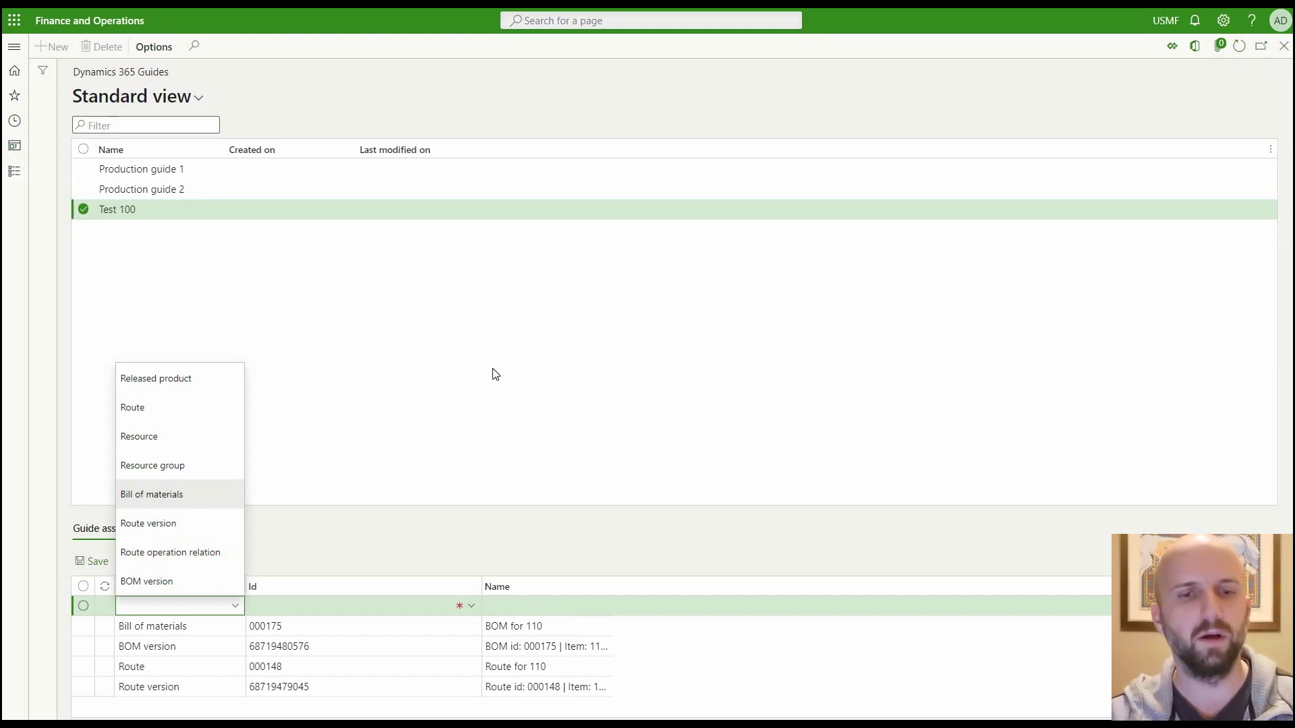
{"action": "left_click", "coordinate": [274, 485]}
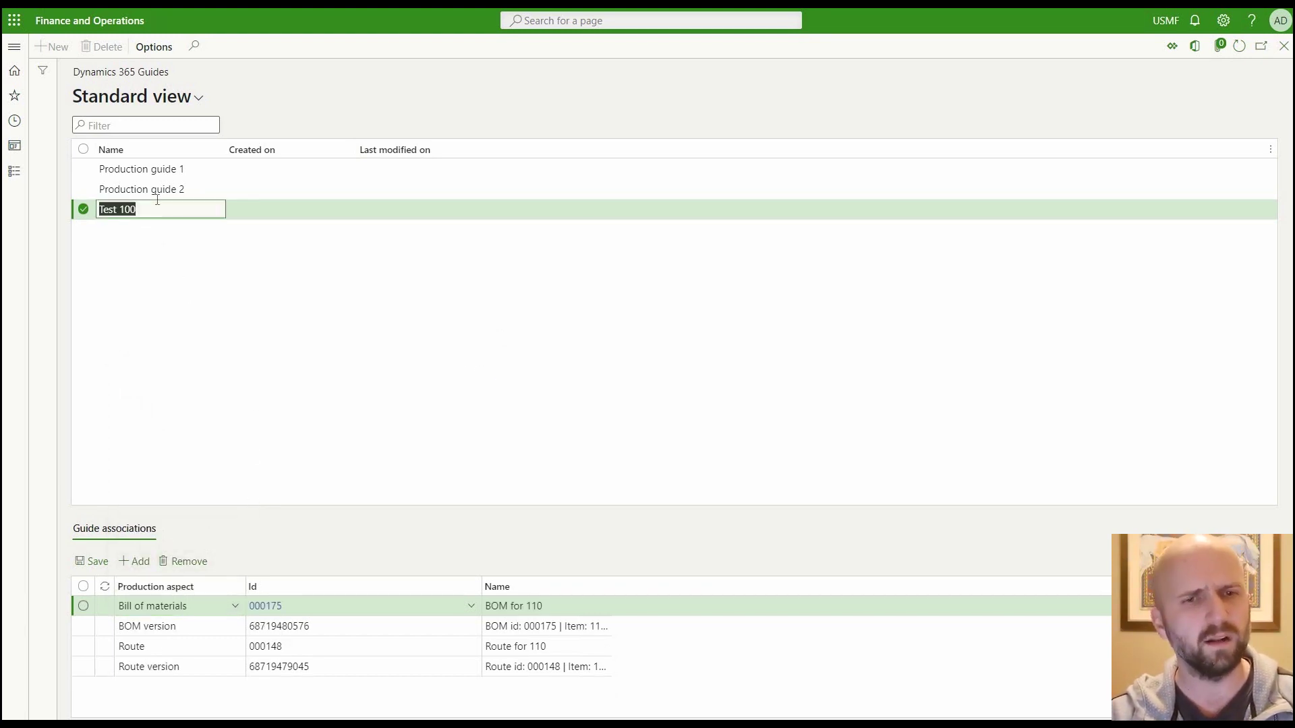
- Compare the guide associations of Production guide 1 and Production guide 2
{"action": "left_click", "coordinate": [158, 169]}
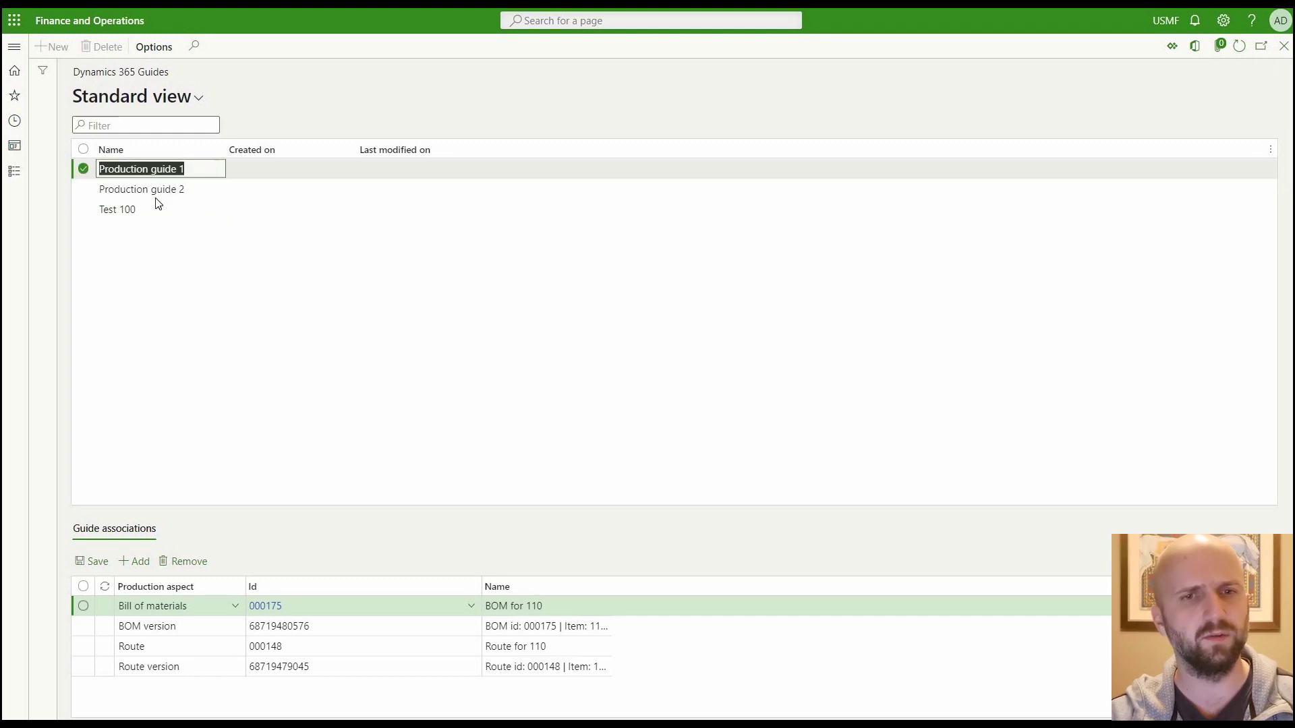
{"action": "left_click", "coordinate": [156, 193]}
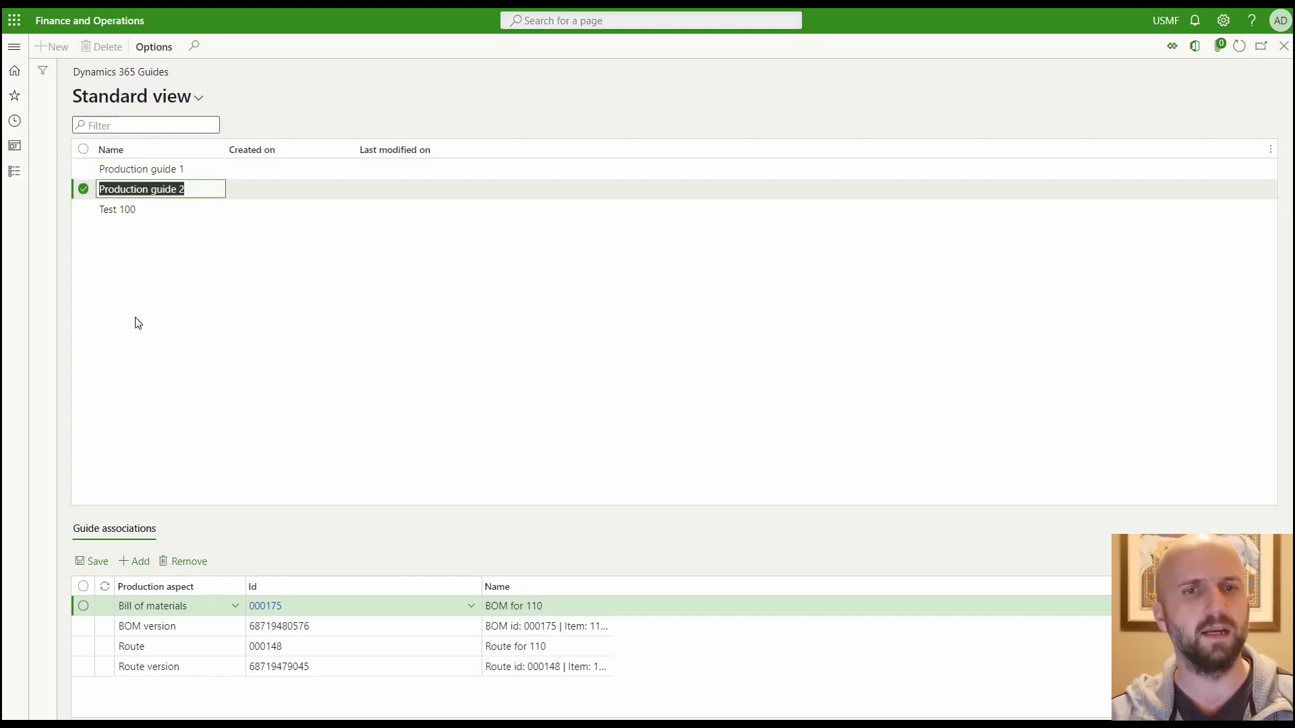
{"action": "left_click", "coordinate": [159, 173]}
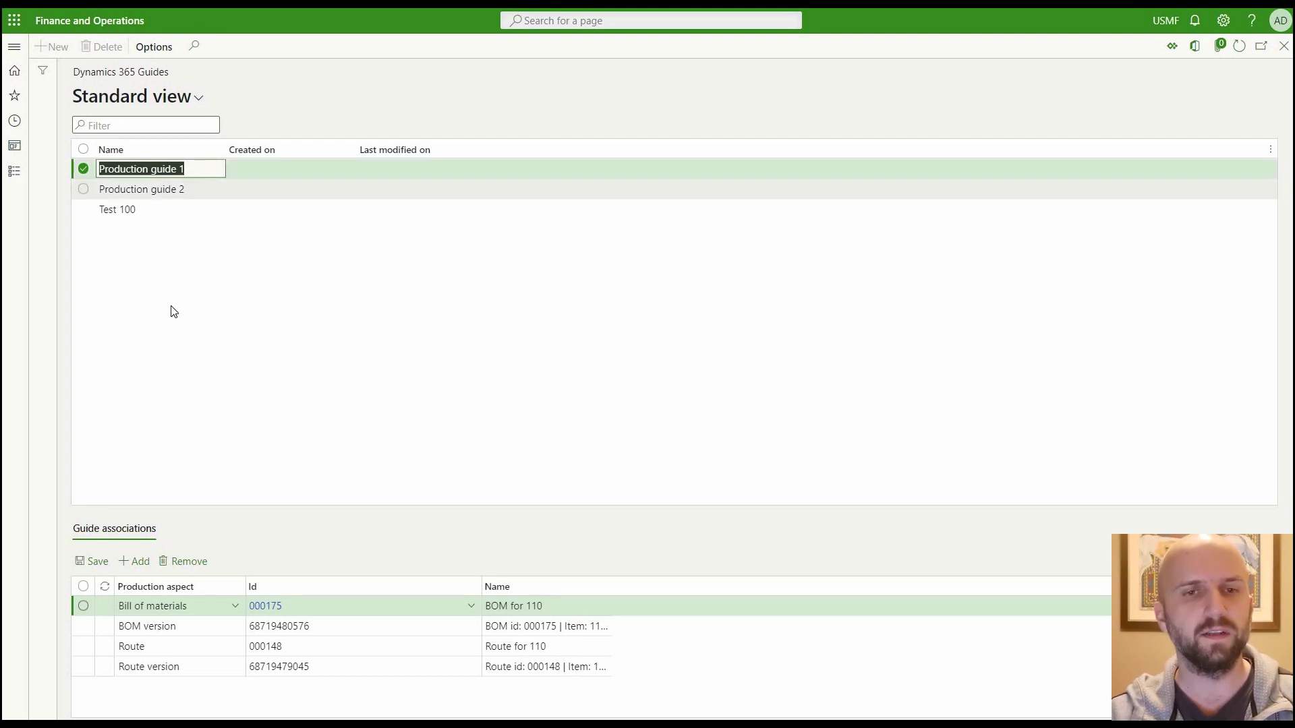
{"action": "left_click", "coordinate": [168, 191]}
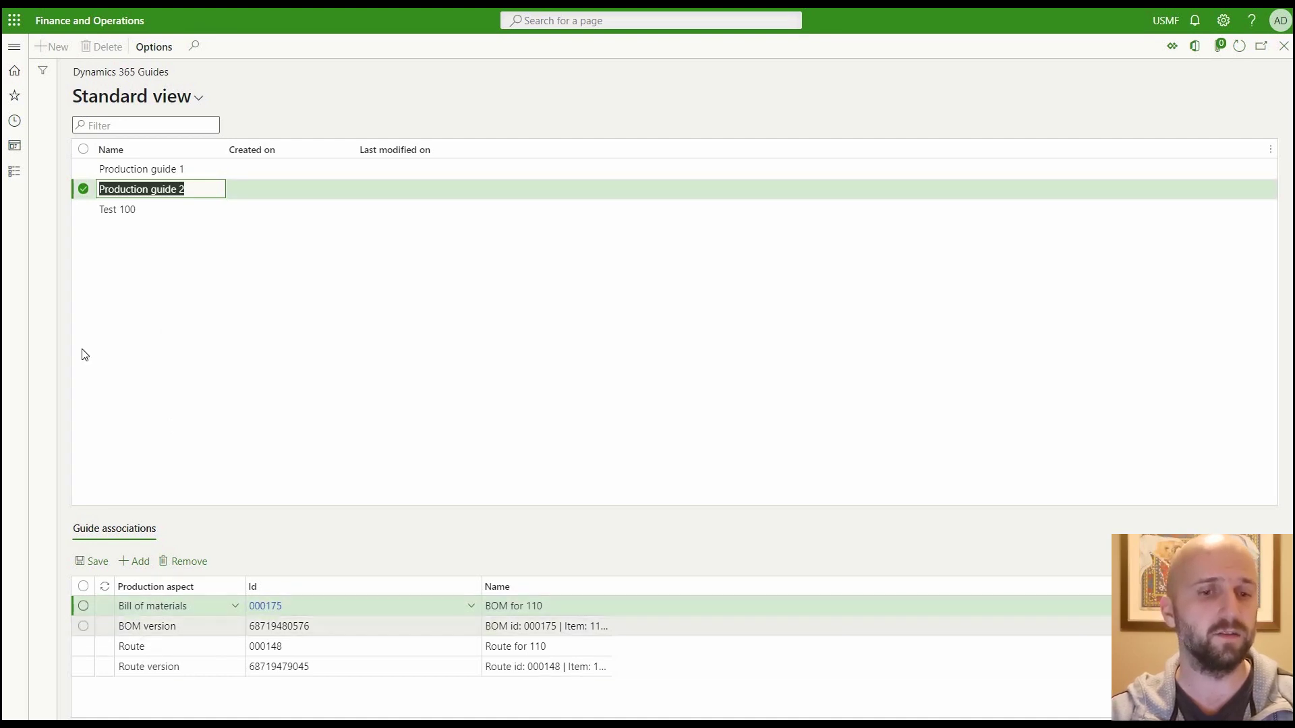
{"action": "left_click", "coordinate": [163, 171]}
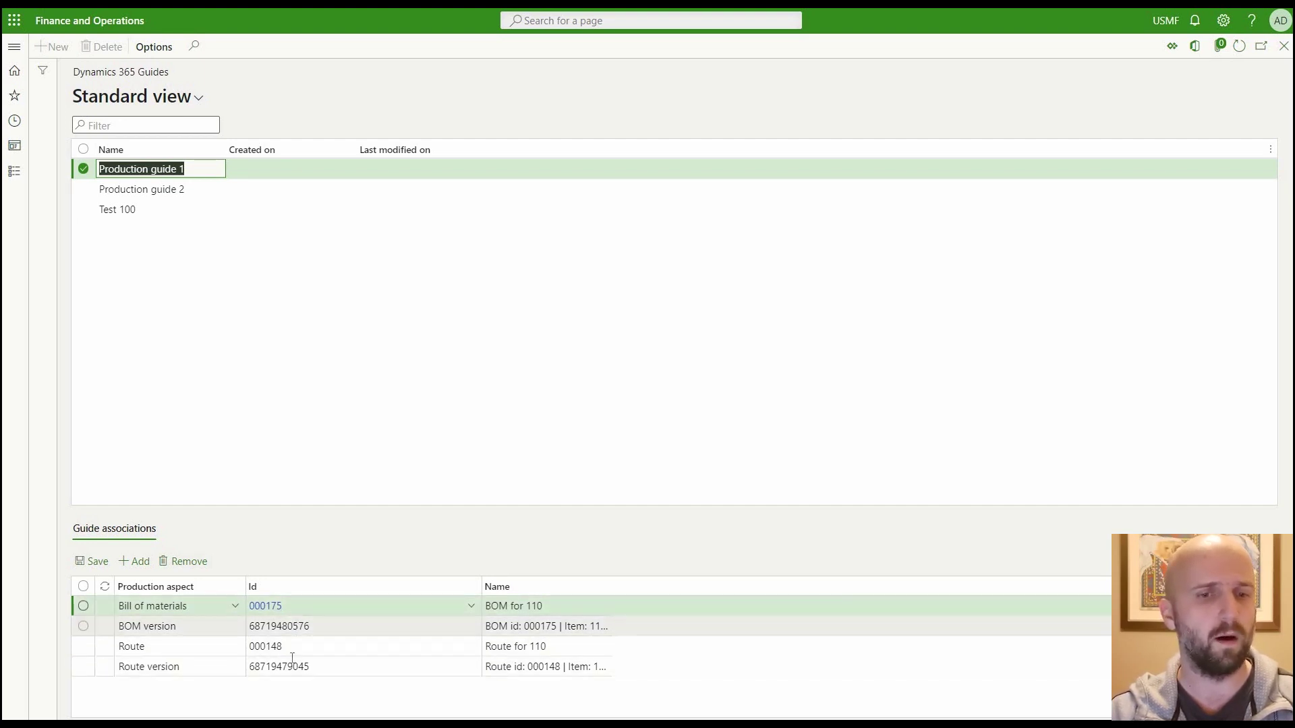
{"action": "left_click", "coordinate": [162, 190]}
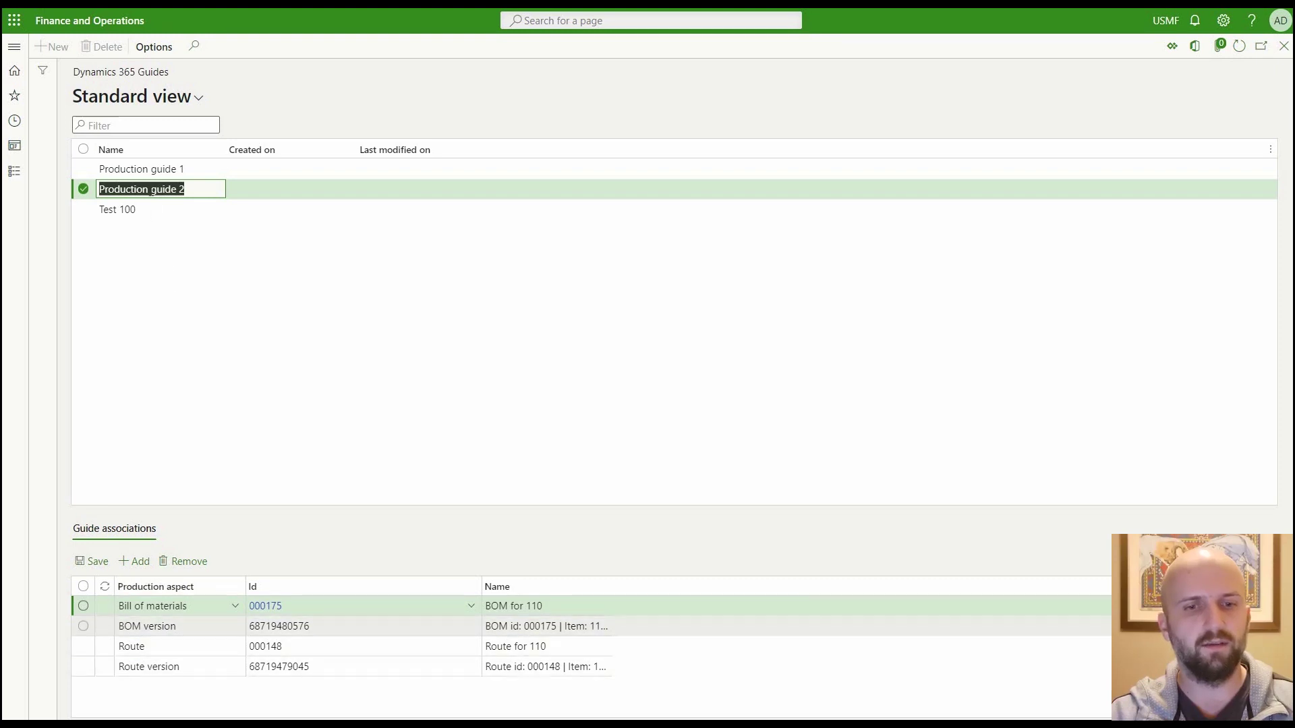
{"action": "key", "text": "Up"}
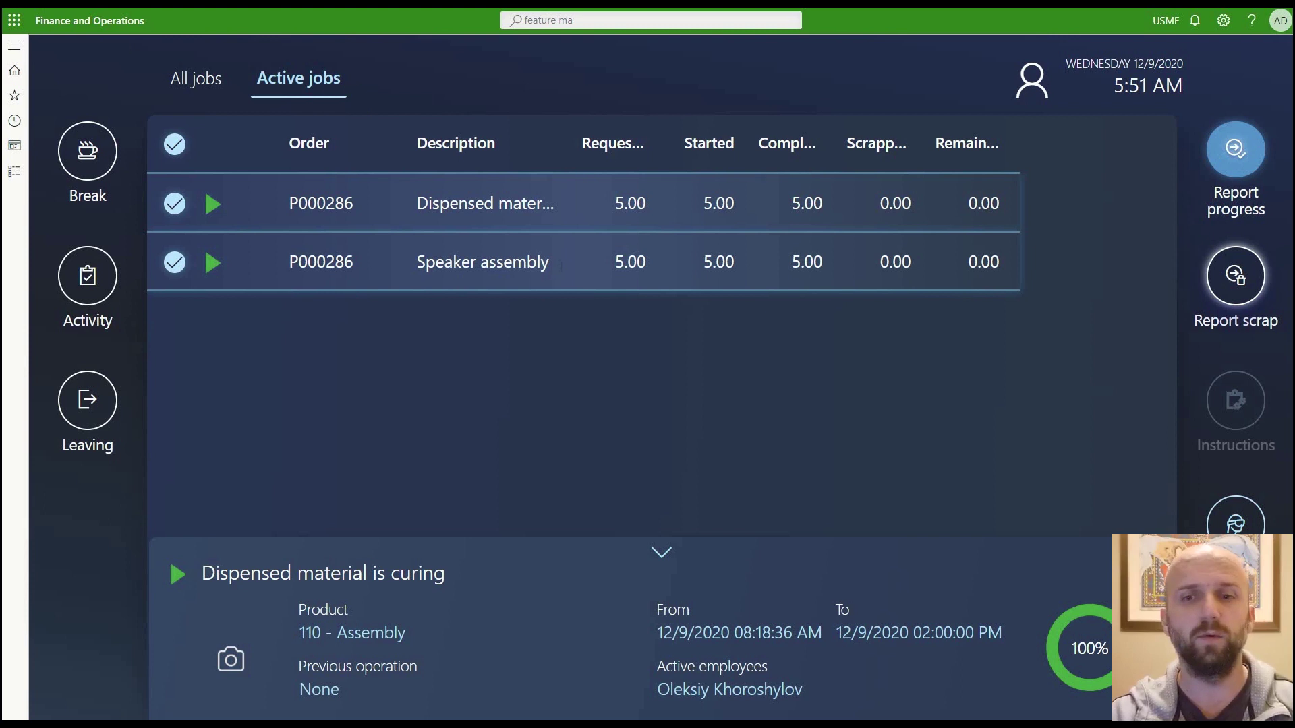
- In the production floor execution interface, leave only the "Dispensed material is curing" job selected and open its mixed reality guides
{"action": "left_click", "coordinate": [470, 203]}
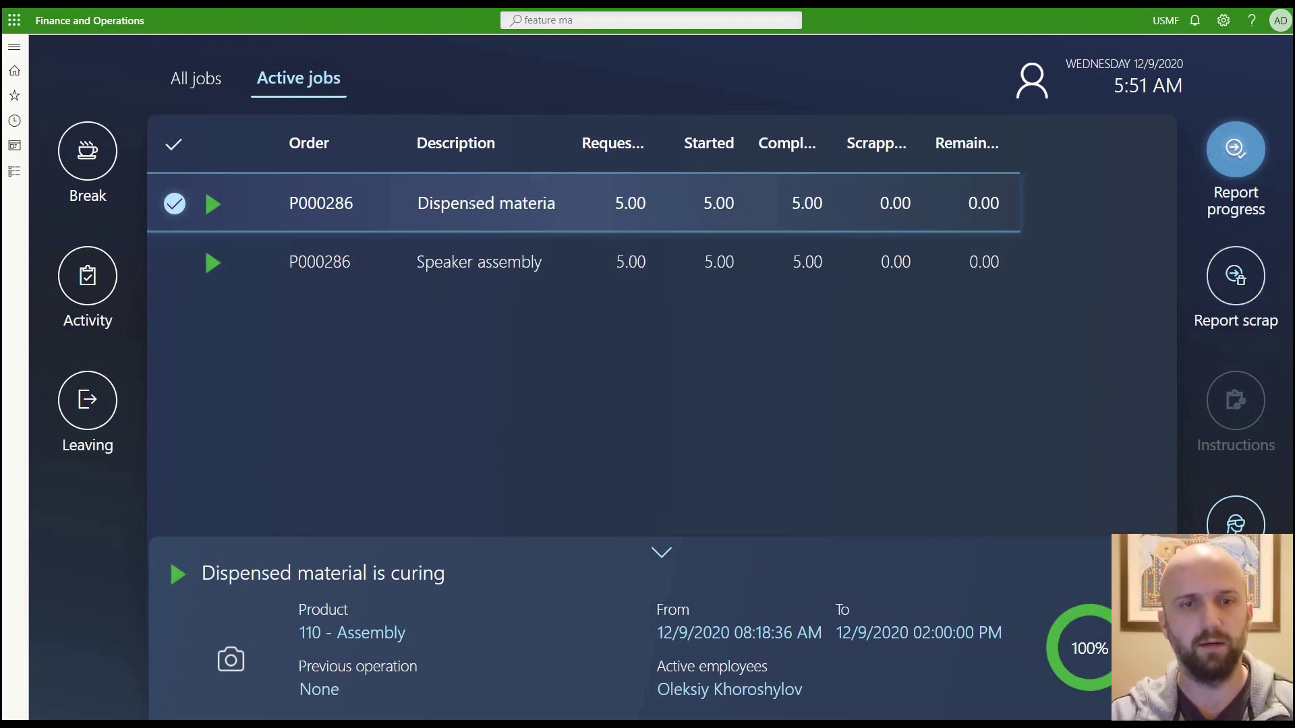
{"action": "left_click", "coordinate": [1244, 532]}
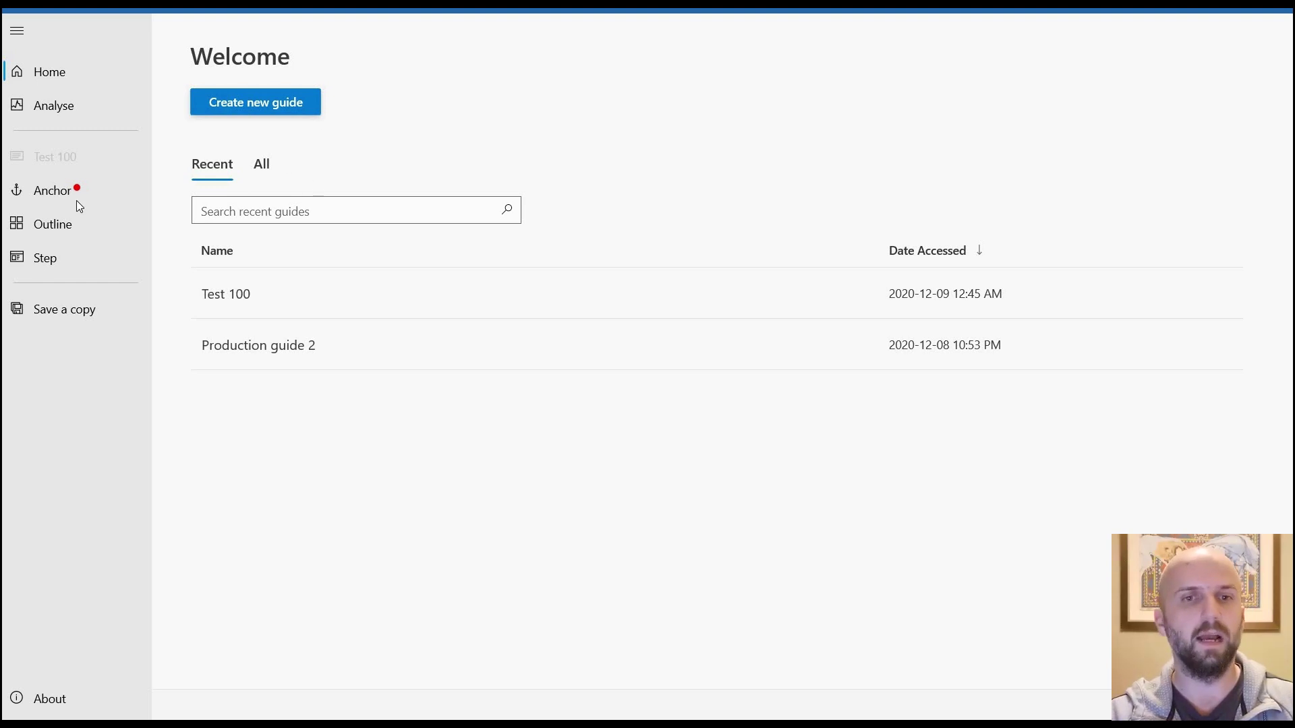
- Switch to the Dynamics 365 Guides authoring app and open the anchor method choices for the Test 100 guide
{"action": "left_click", "coordinate": [78, 193]}
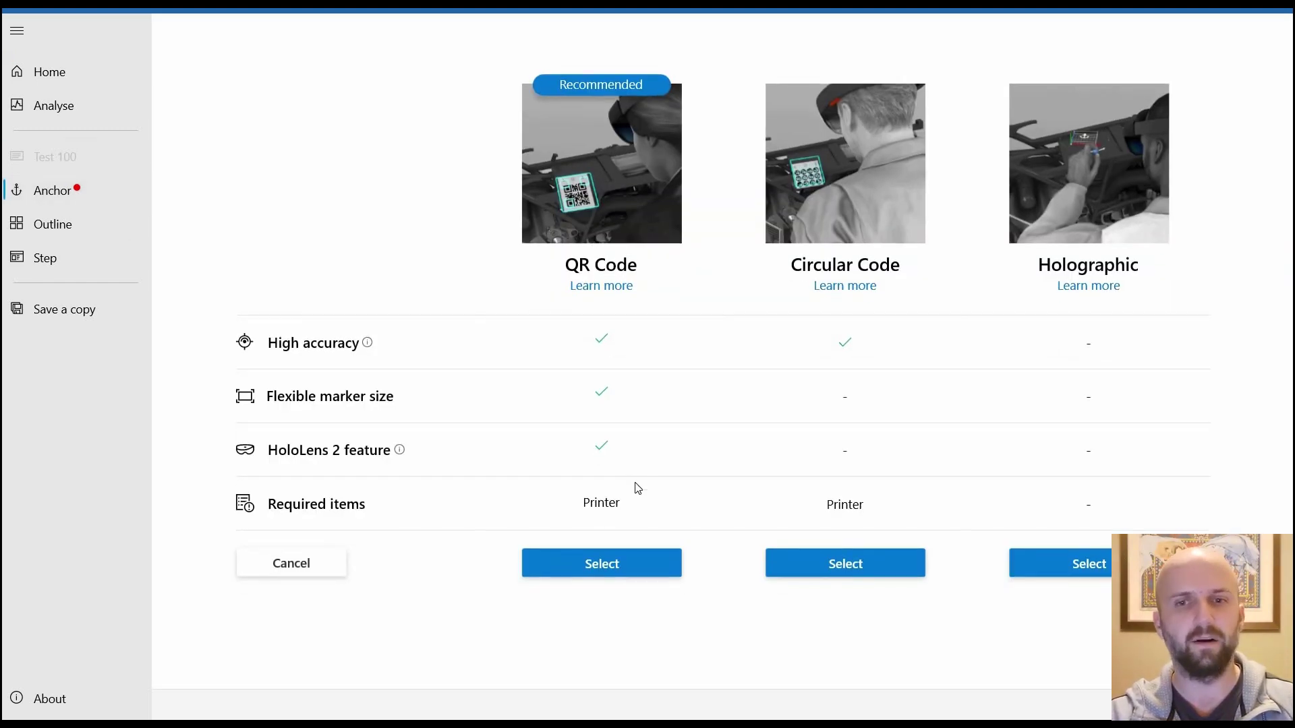